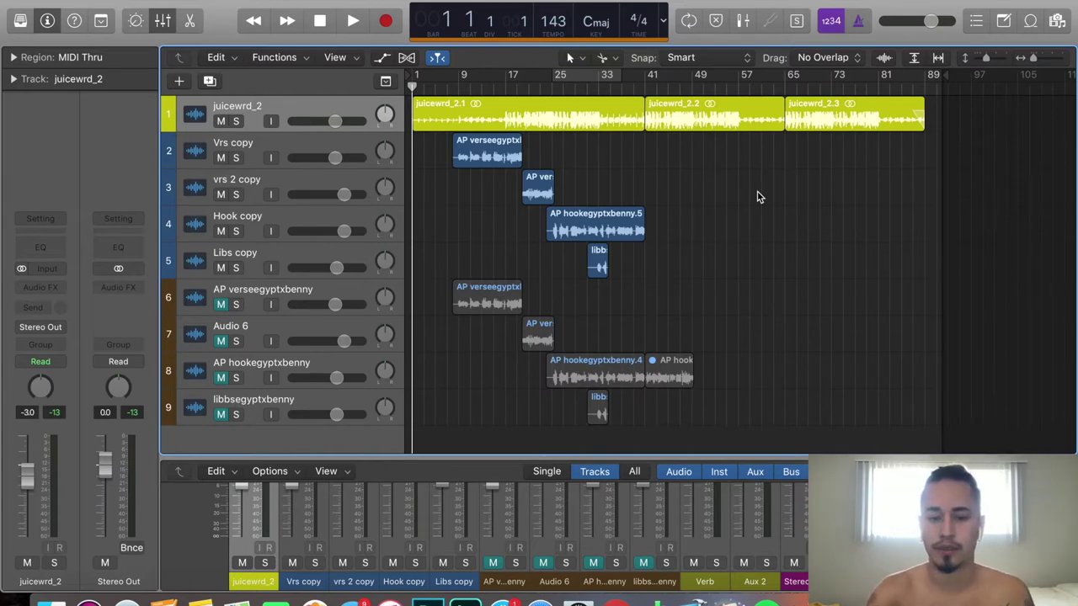
- Inspect the AP verseegyptxbenny track's plug-ins and clear the region selection
click(556, 143)
mouse_move(640, 455)
mouse_down()
mouse_move(640, 407)
mouse_move(641, 471)
mouse_up()
click(257, 312)
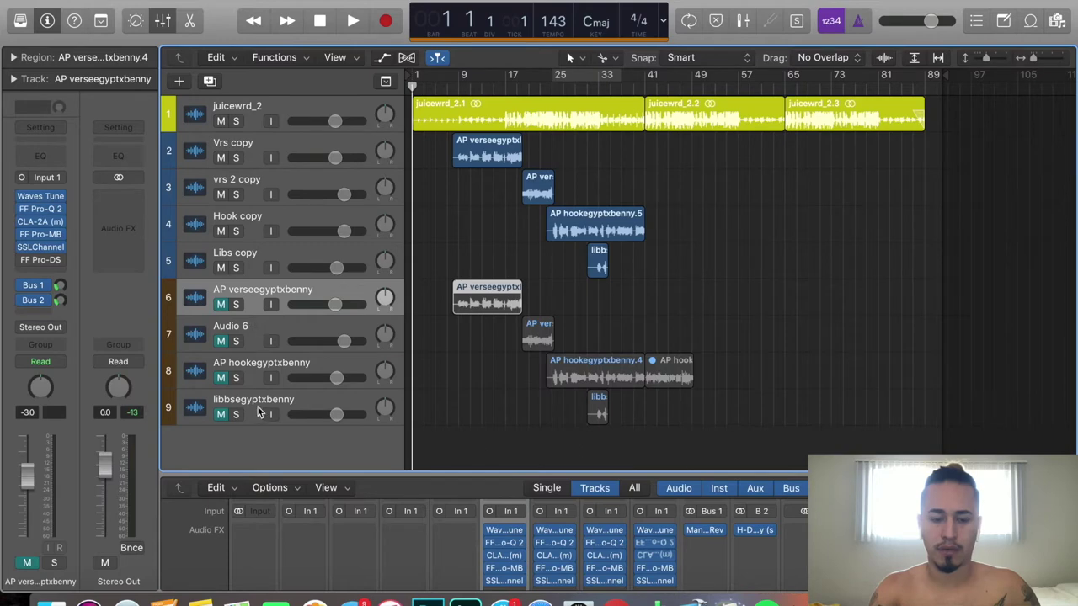
click(546, 302)
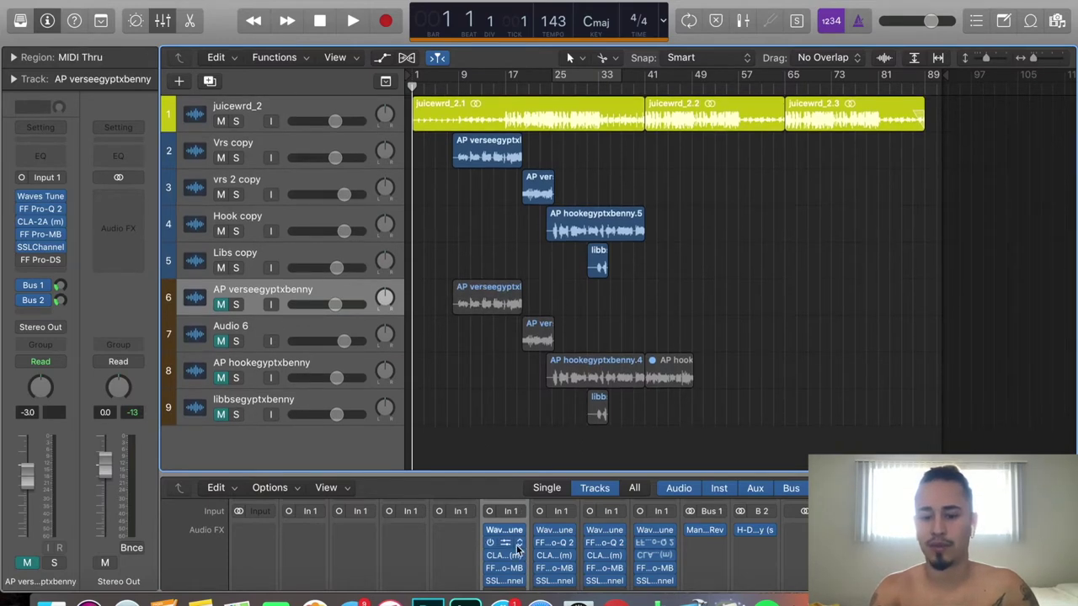
scroll(514, 551, down, 3)
scroll(512, 549, up, 3)
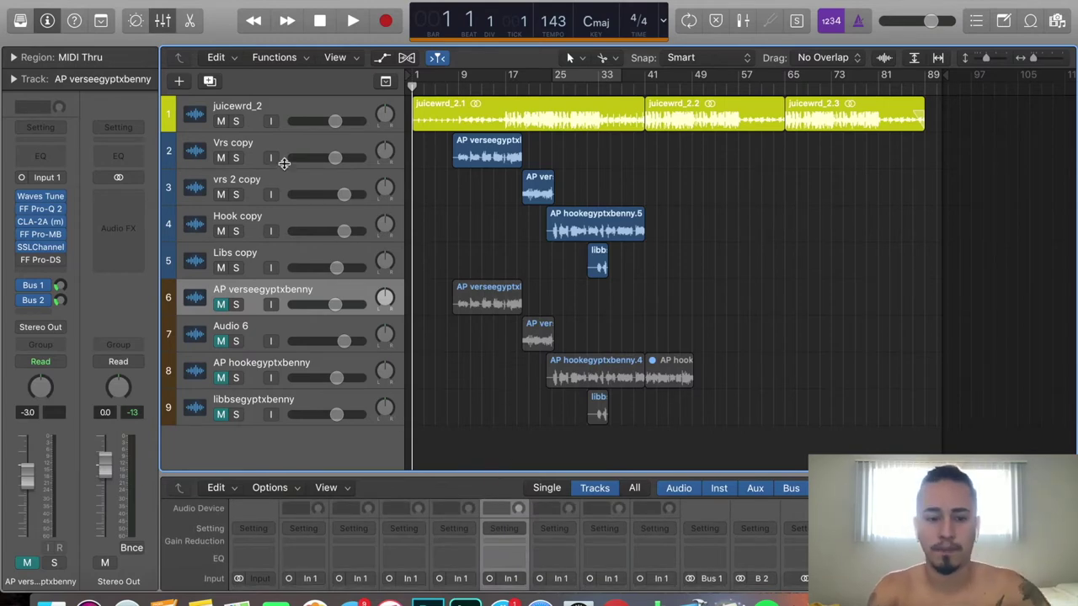
- Browse Vrs copy's Audio FX plug-in list without inserting anything, then enlarge the mixer to show sends and outputs
click(273, 142)
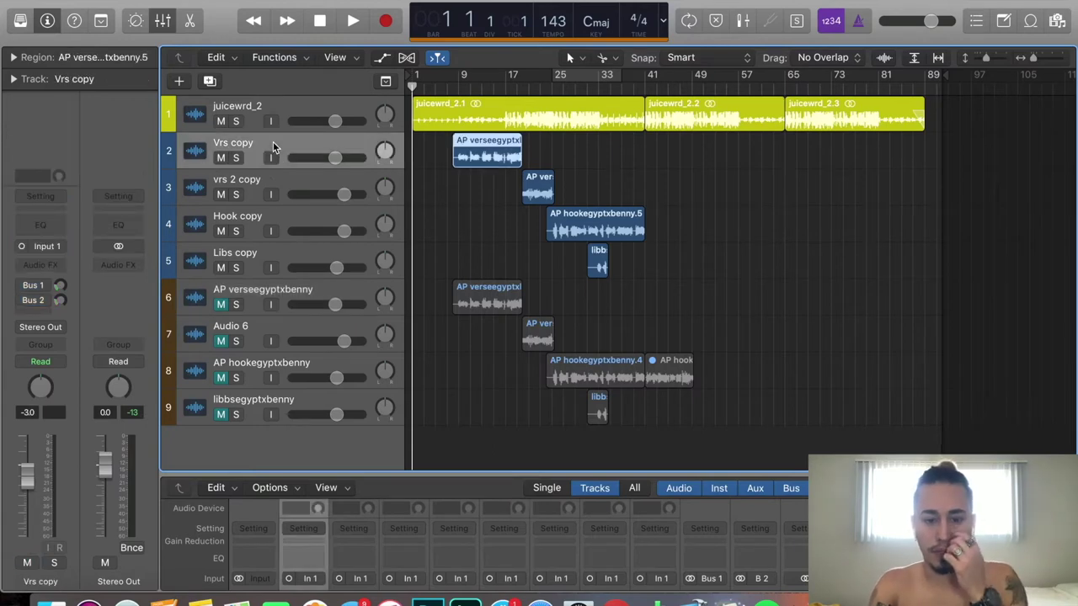
scroll(405, 557, down, 2)
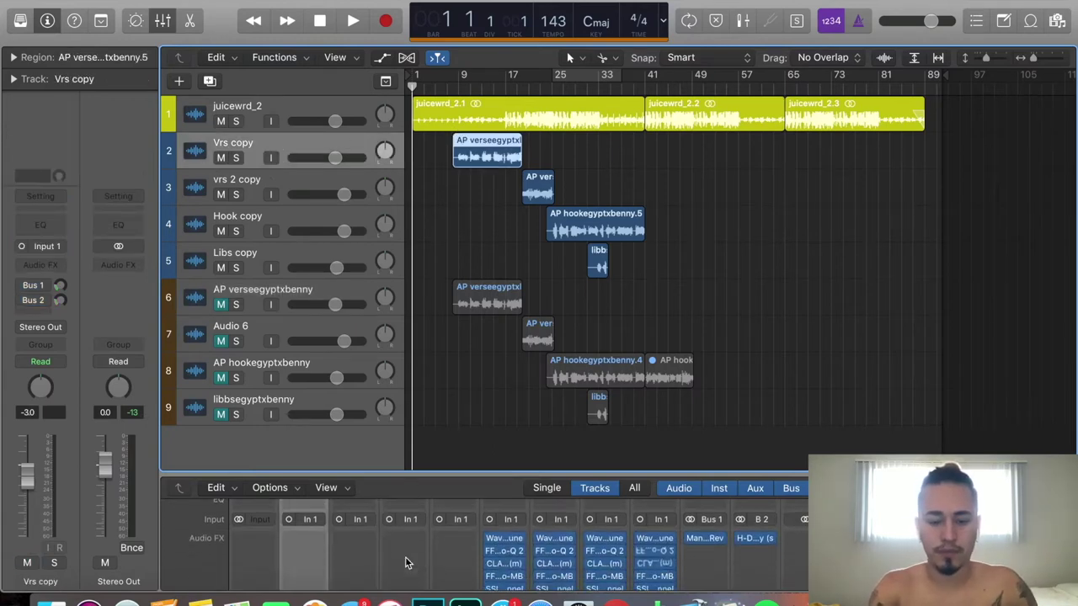
click(306, 530)
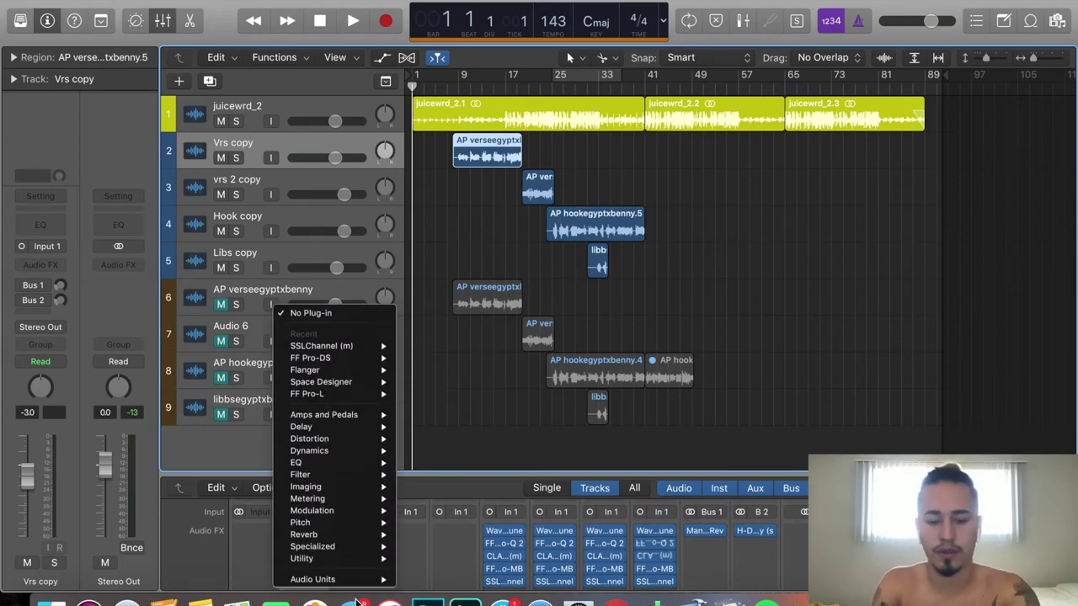
mouse_move(340, 460)
mouse_move(346, 480)
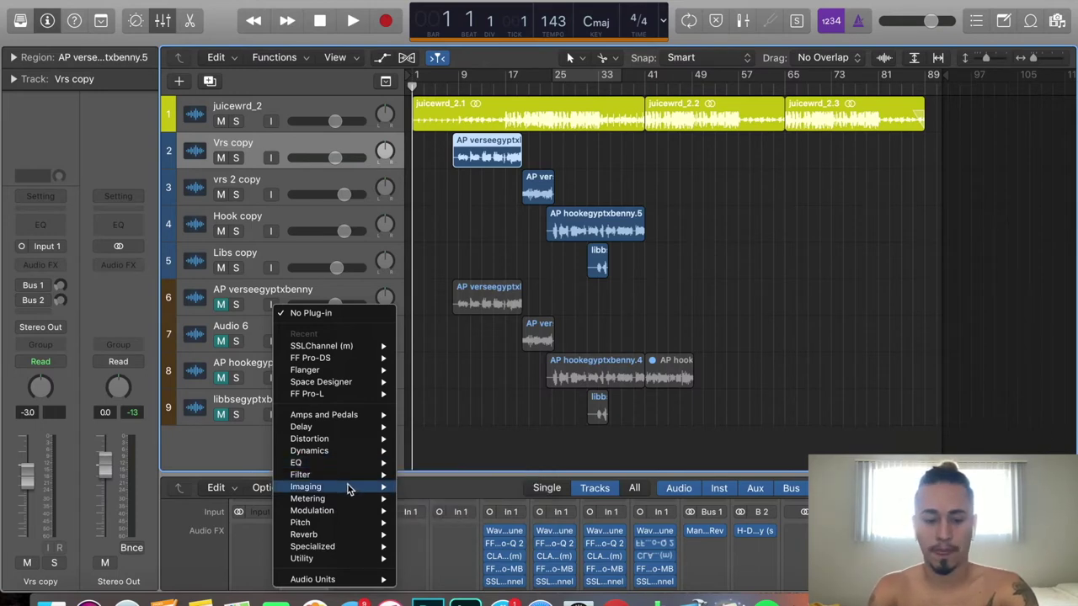
mouse_move(350, 524)
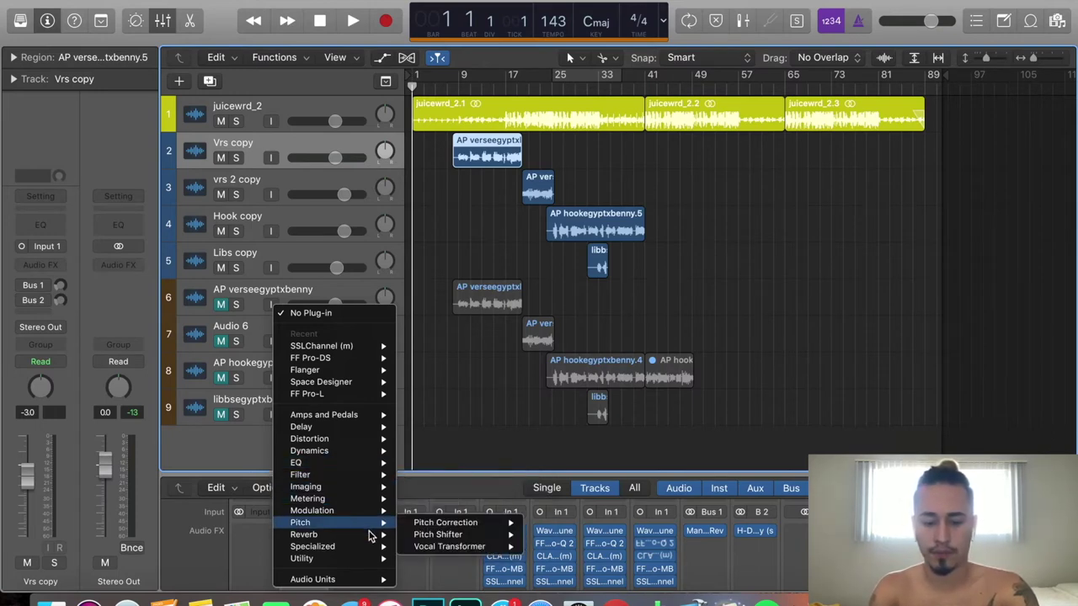
mouse_move(465, 536)
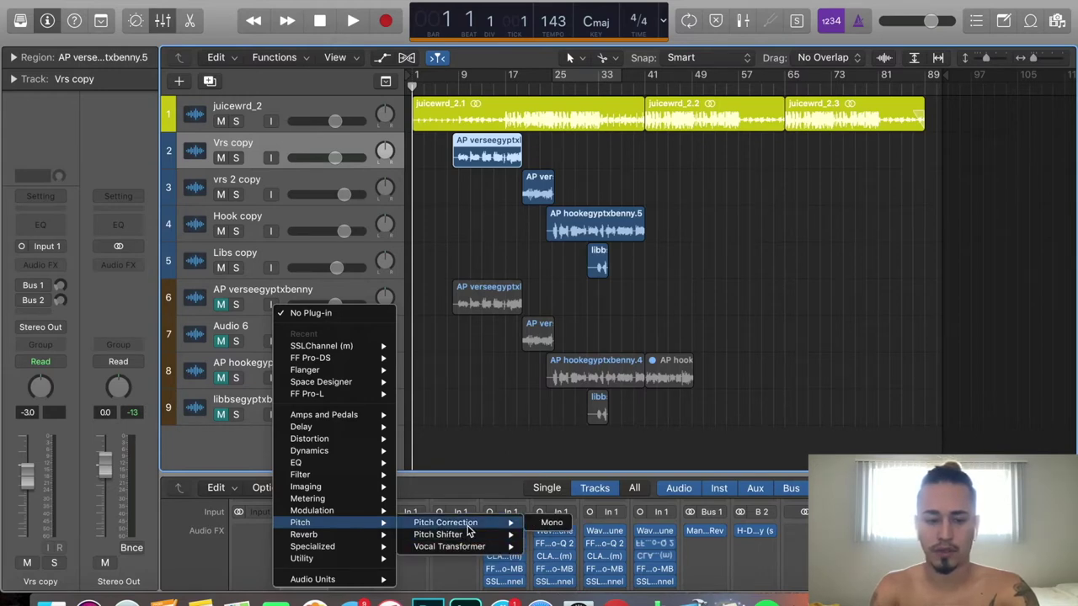
click(443, 261)
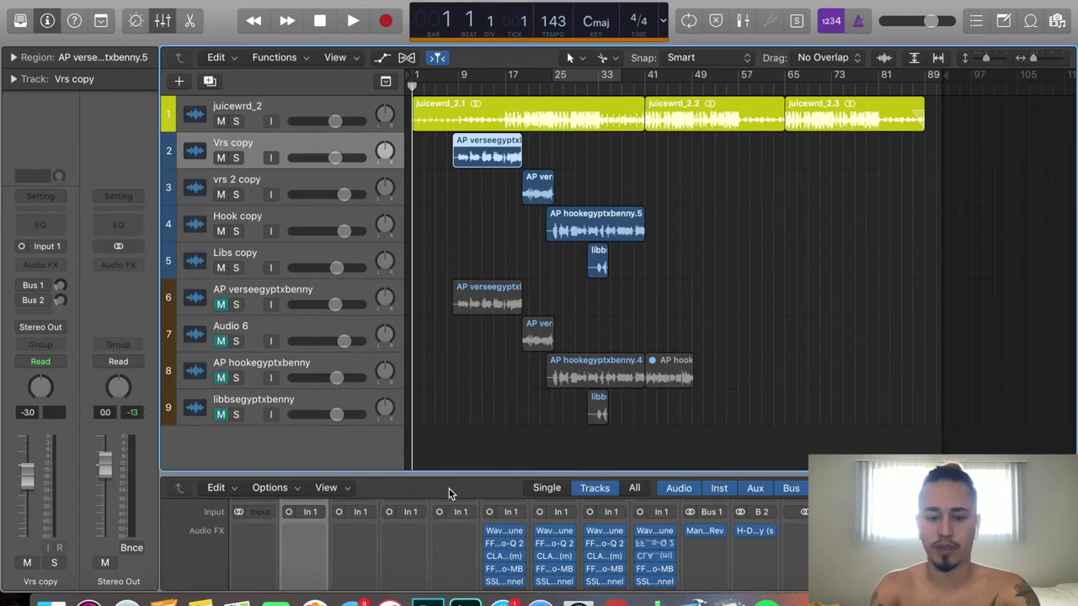
drag(459, 474, 455, 291)
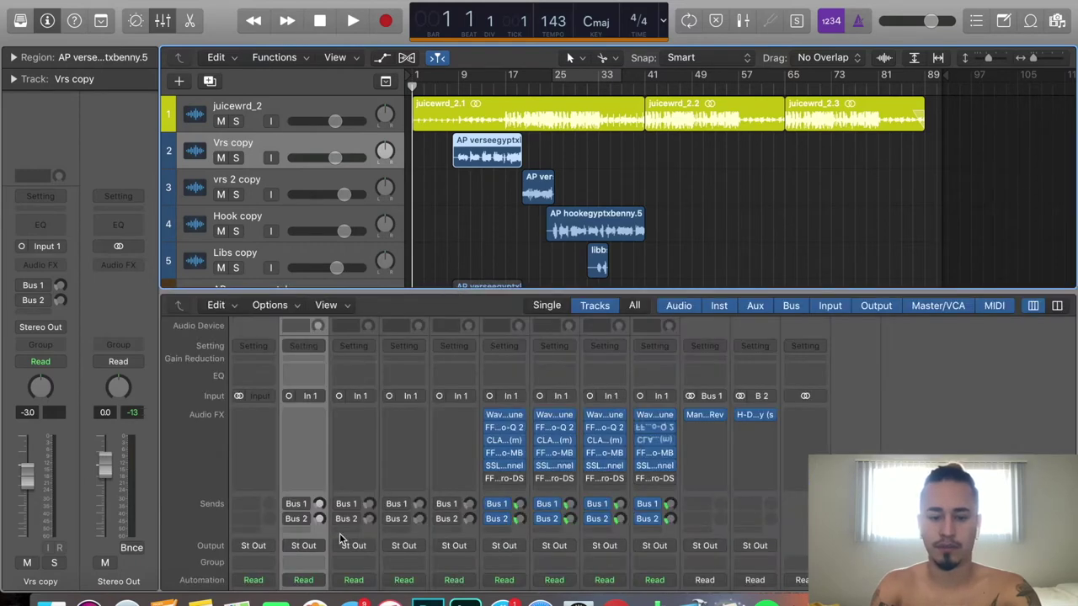
- Check the vrs 2 copy and Hook copy channels, hide the mixer, and settle on Vrs copy
scroll(305, 535, down, 8)
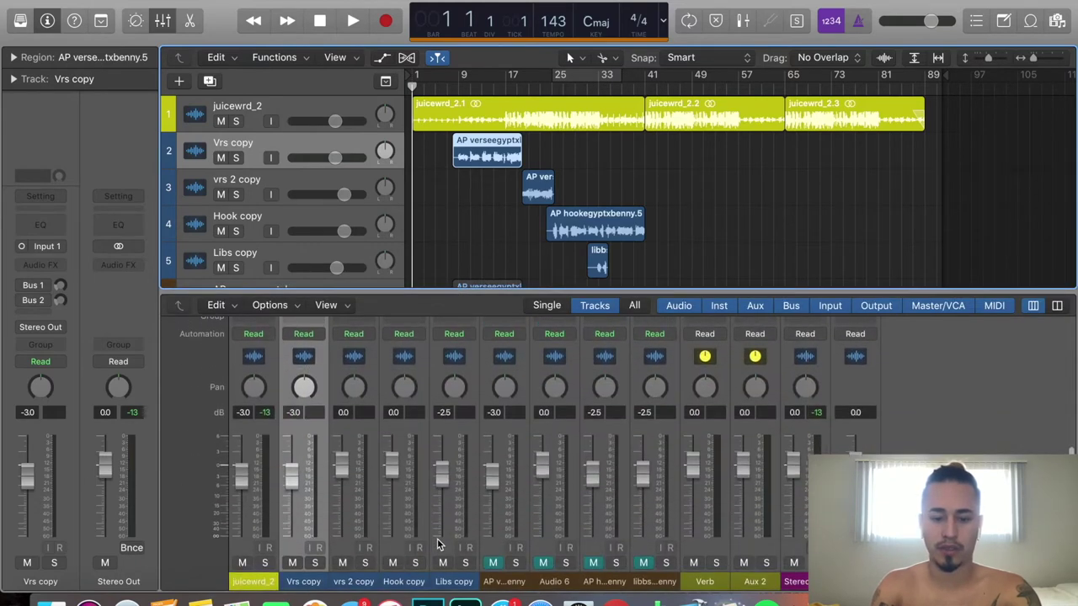
click(348, 549)
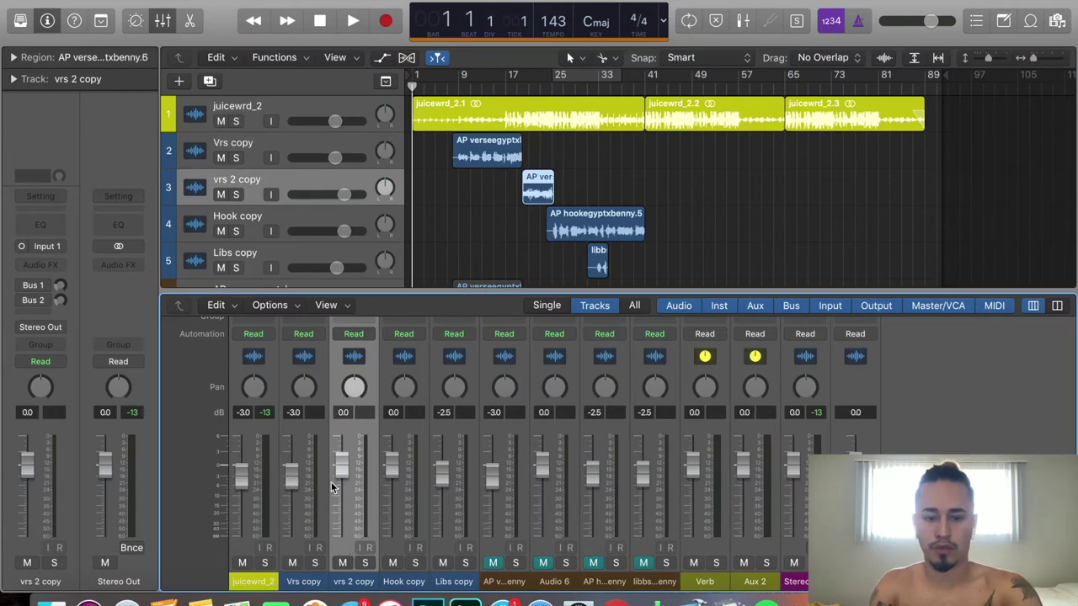
click(398, 545)
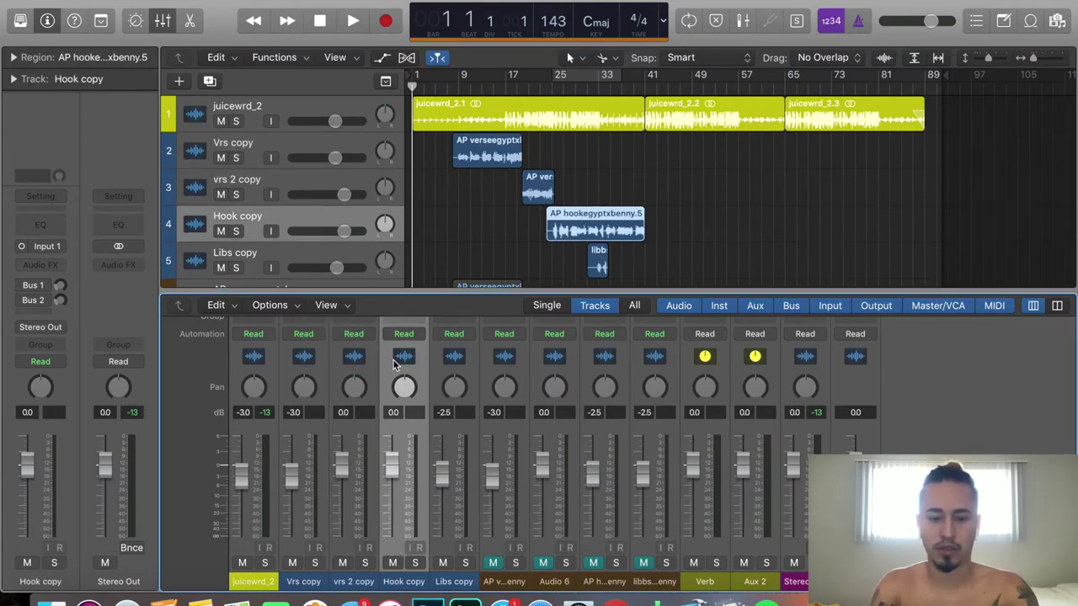
click(164, 22)
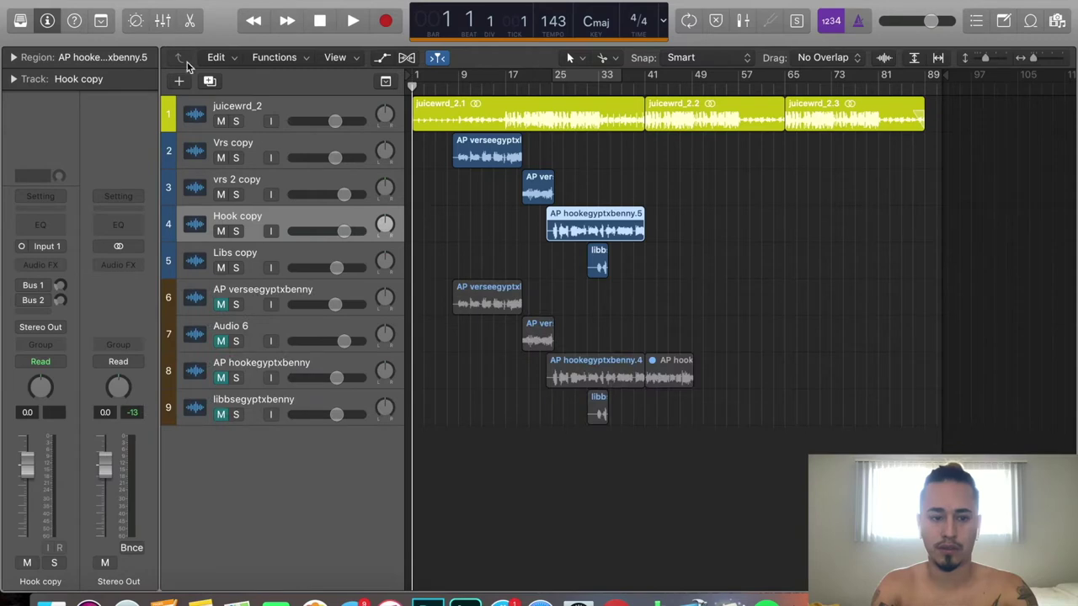
click(266, 156)
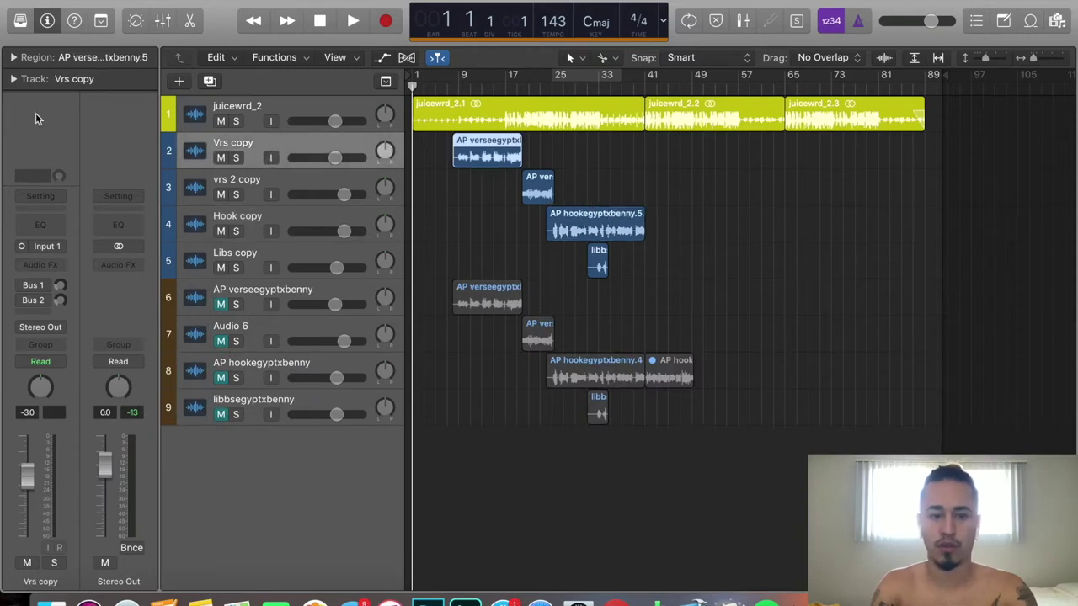
click(251, 185)
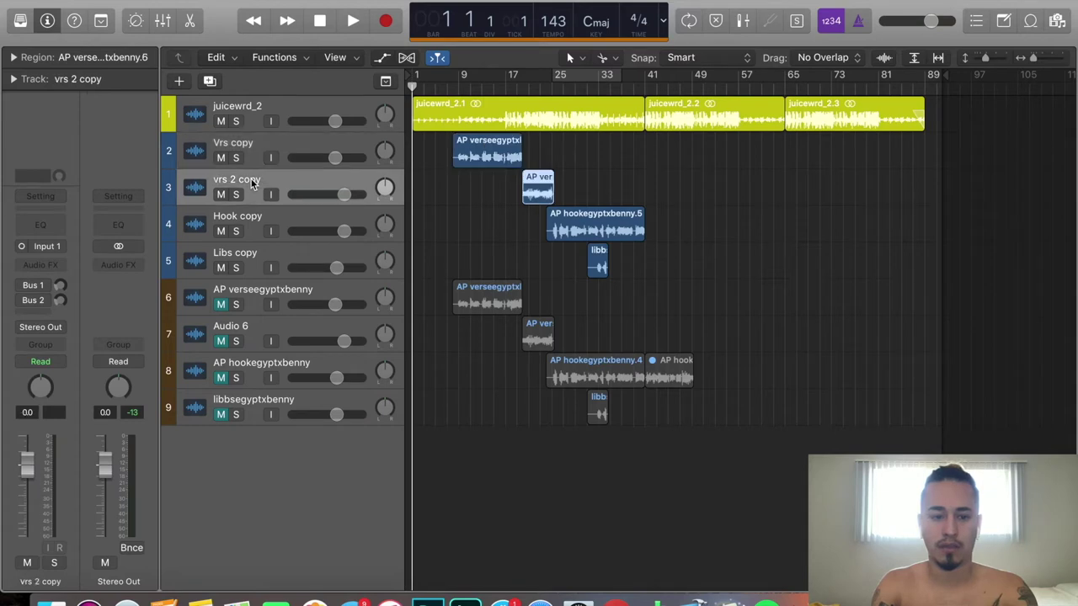
click(243, 135)
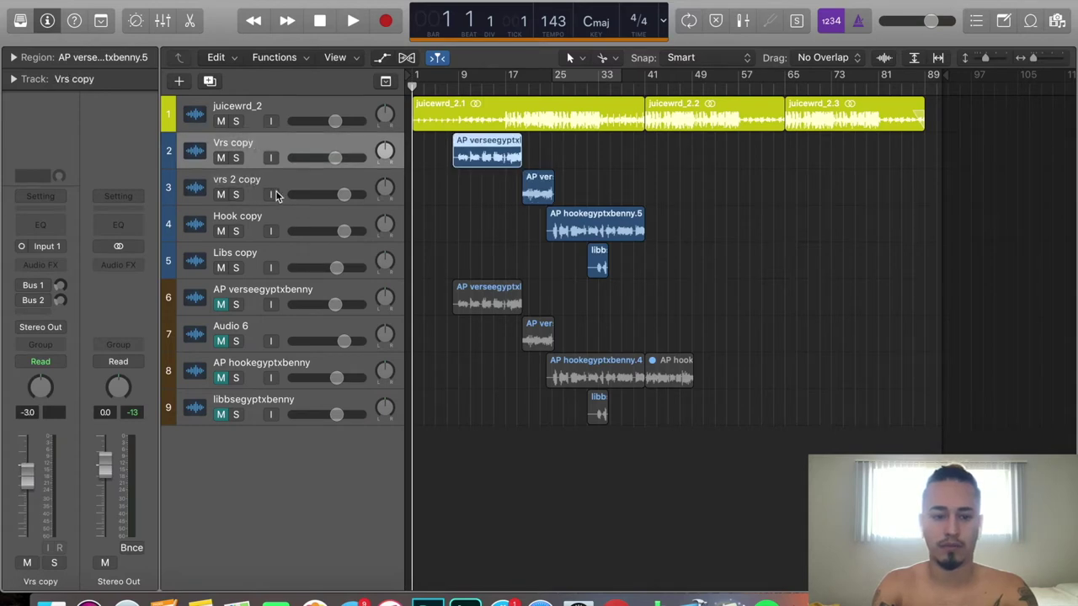
click(259, 186)
click(250, 142)
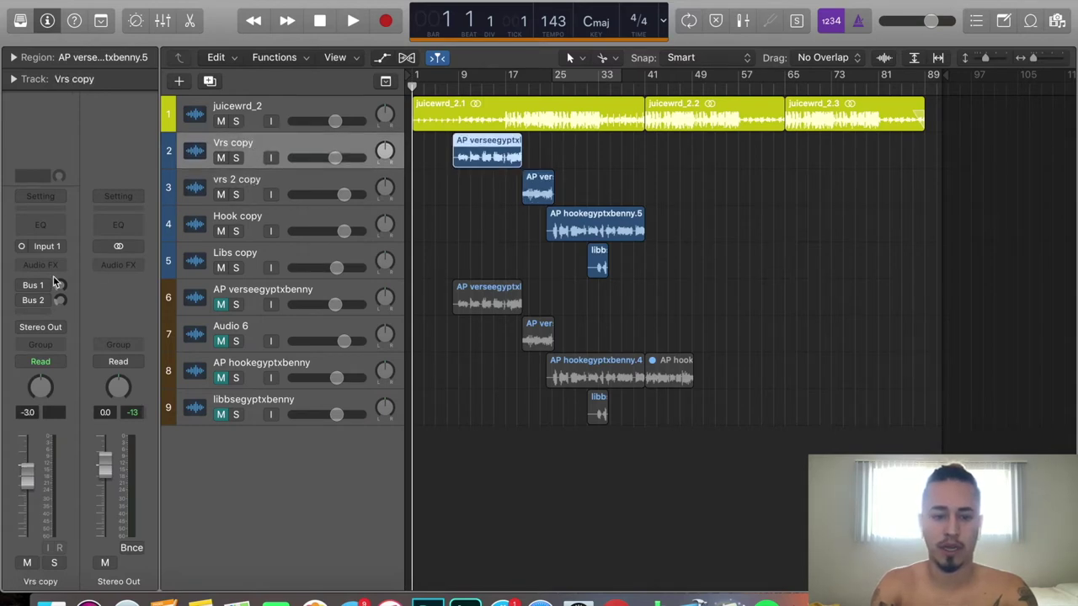
- Briefly show and shrink the mixer, hide it again, and bring up Vrs copy's Audio FX plug-in list
click(163, 20)
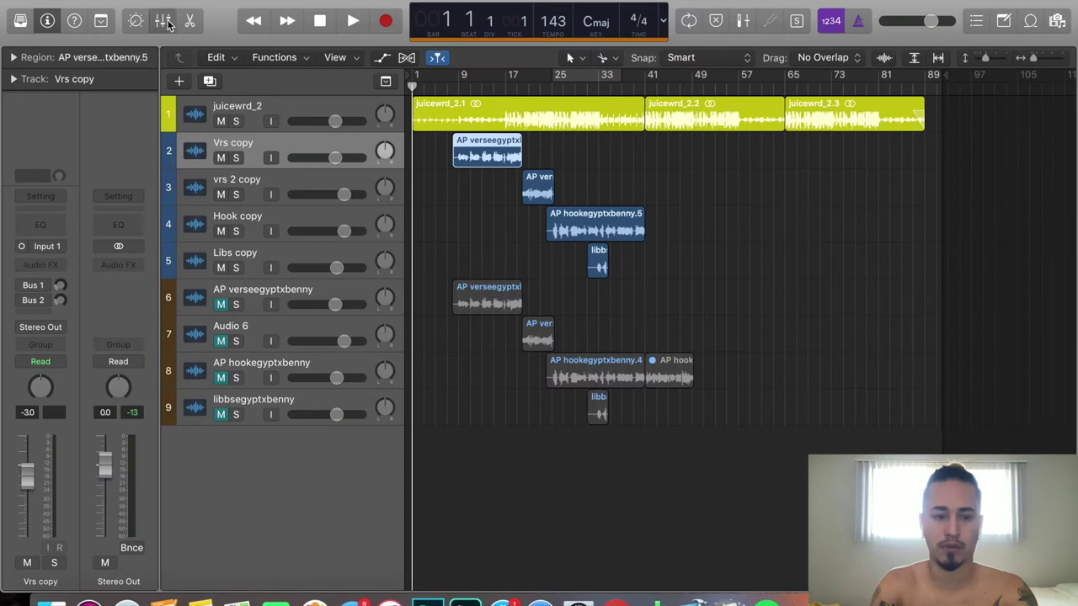
scroll(404, 374, up, 5)
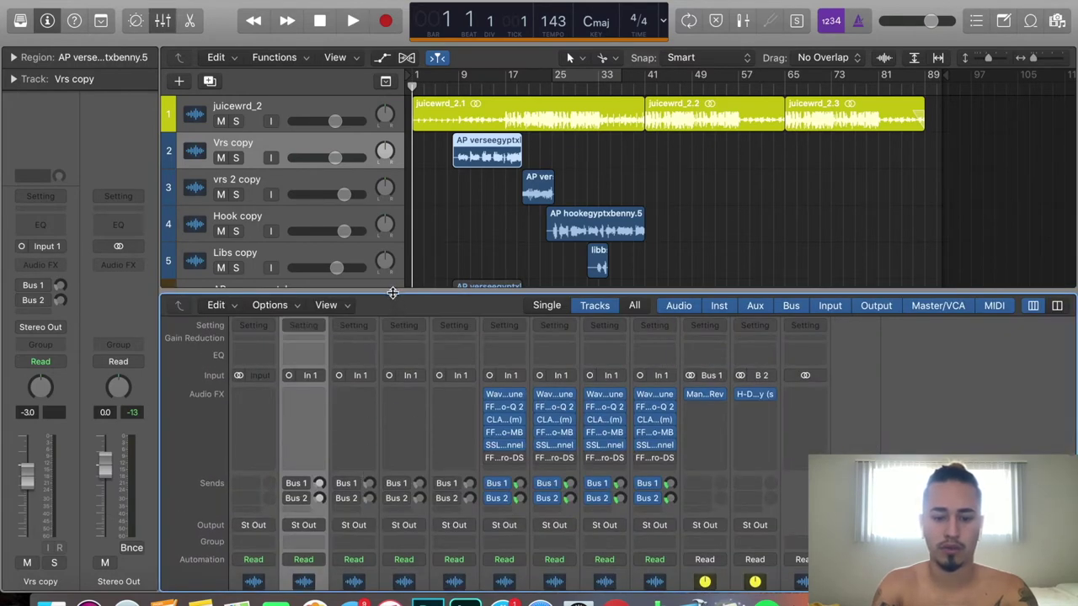
drag(393, 292, 395, 317)
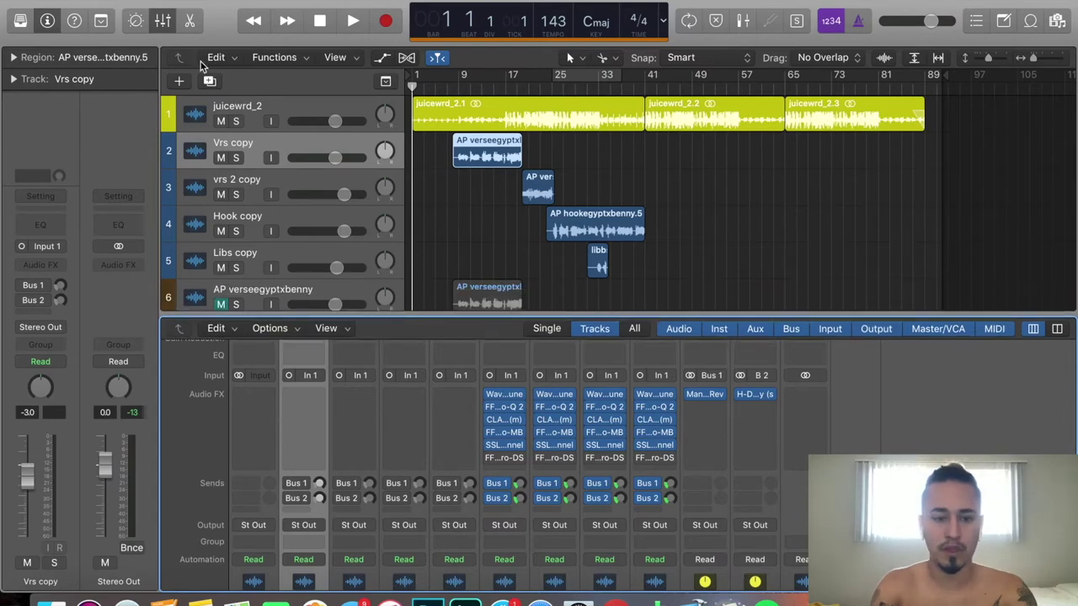
click(162, 20)
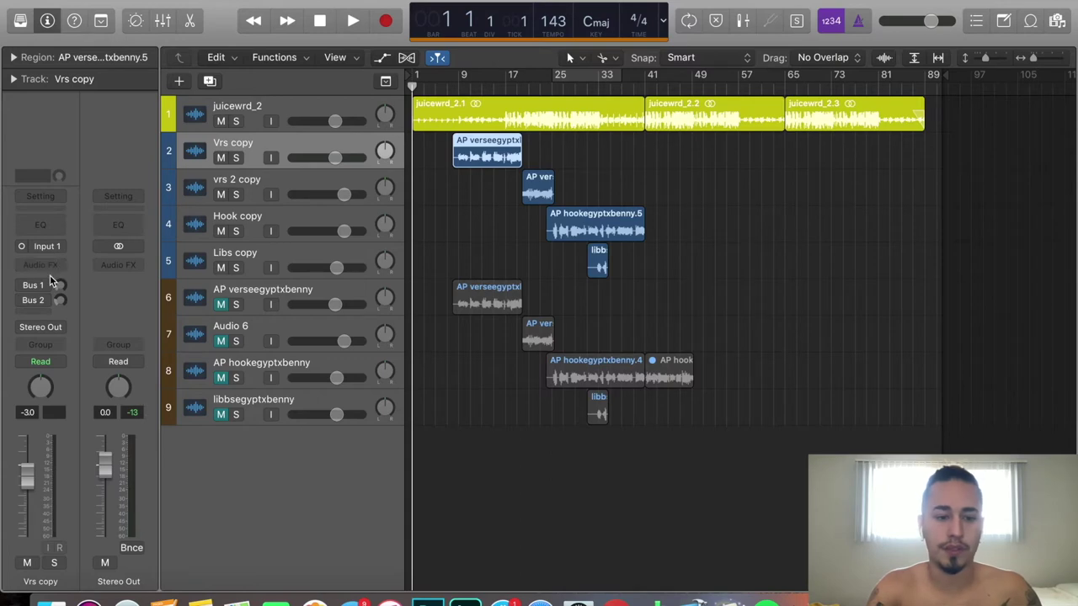
click(45, 267)
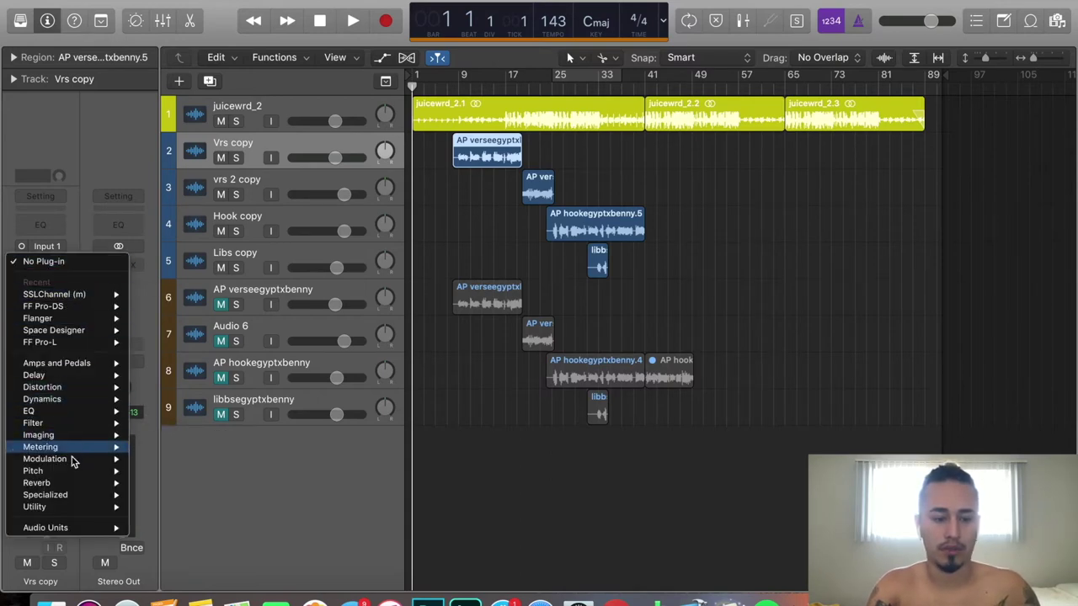
- Insert mono Pitch Correction on Vrs copy, set Response to 0.00 ms, and move its window aside
mouse_move(75, 471)
mouse_move(168, 471)
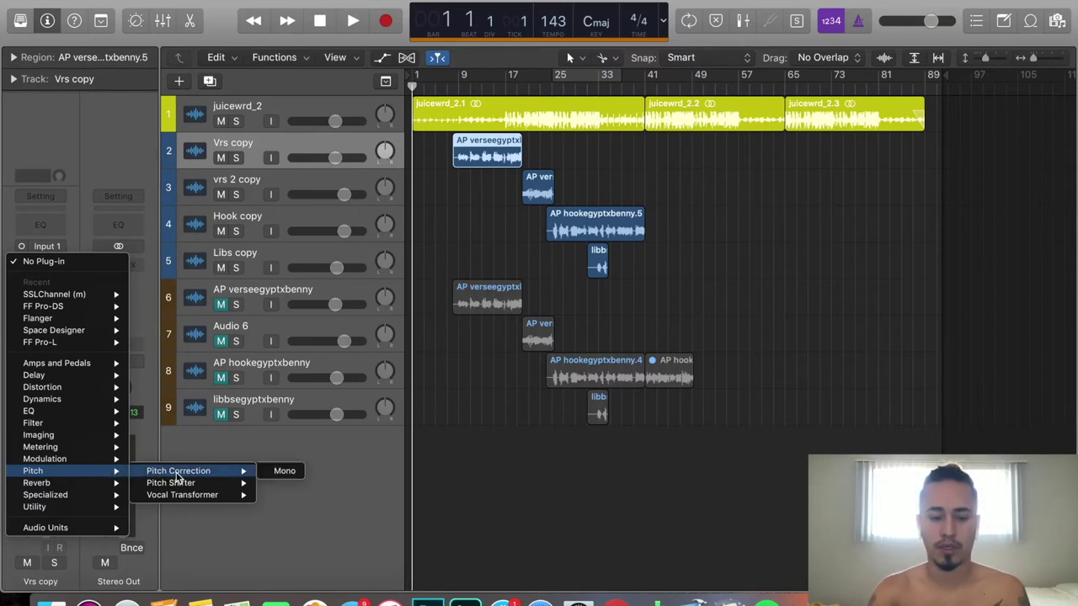
click(285, 473)
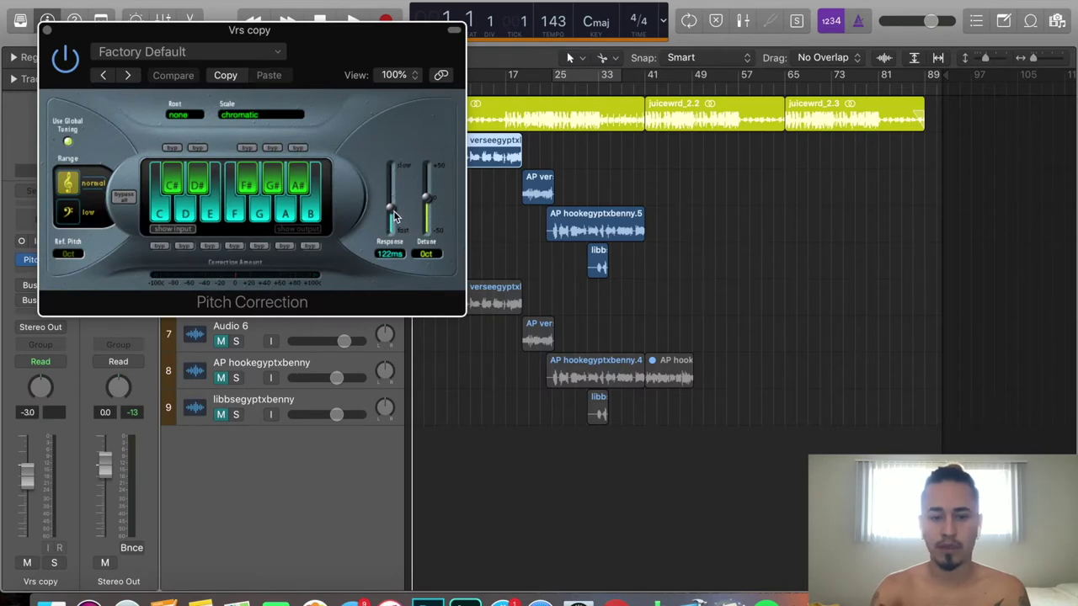
drag(393, 211, 396, 253)
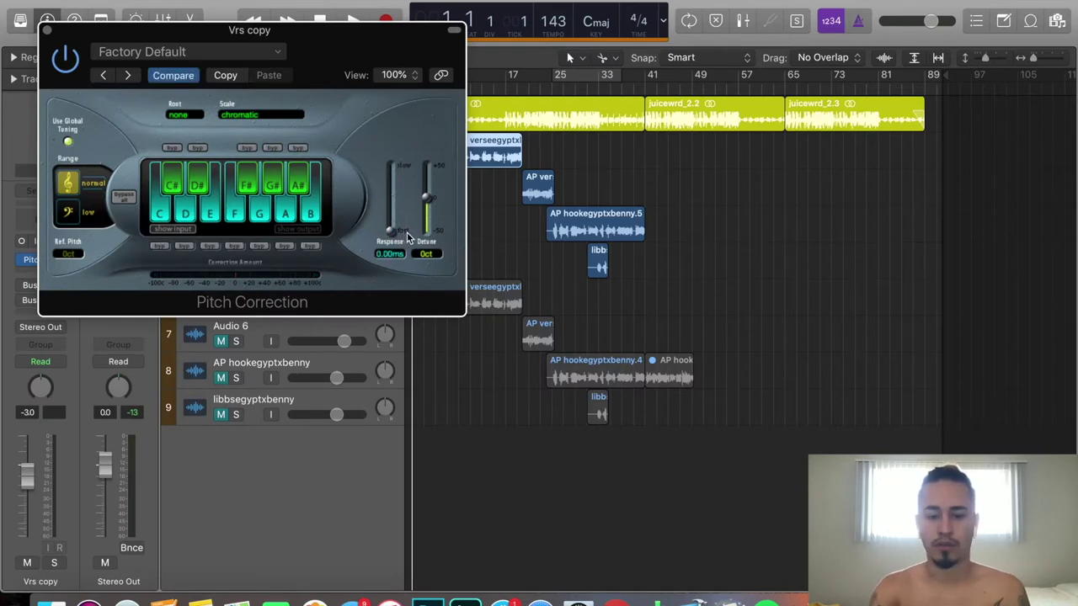
drag(357, 37, 740, 205)
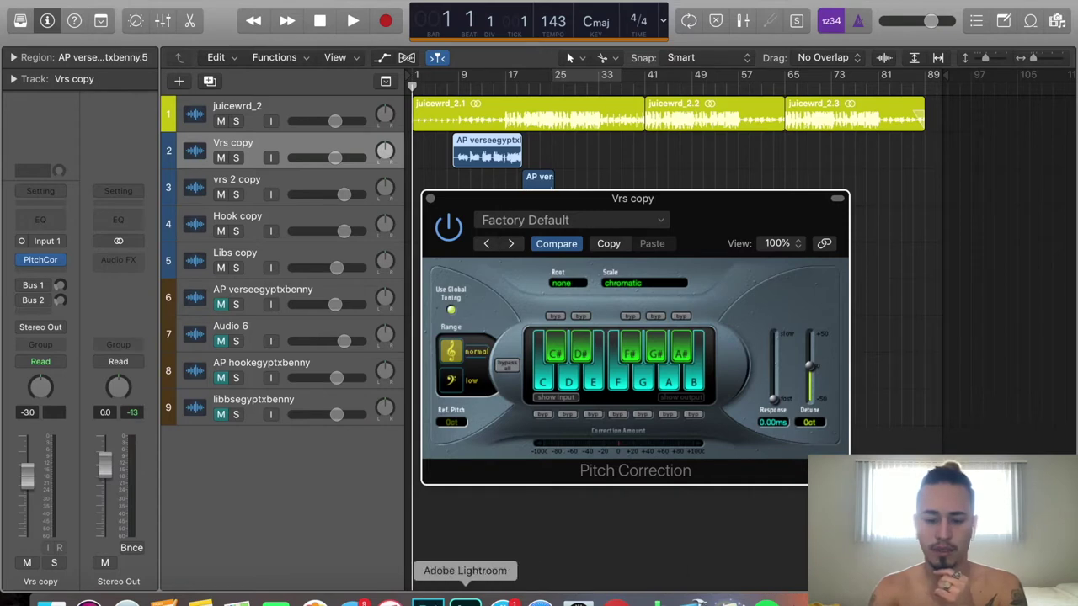
- Check the AP verseegyptxbenny track's Waves Tune Real-Time settings and close them
click(263, 290)
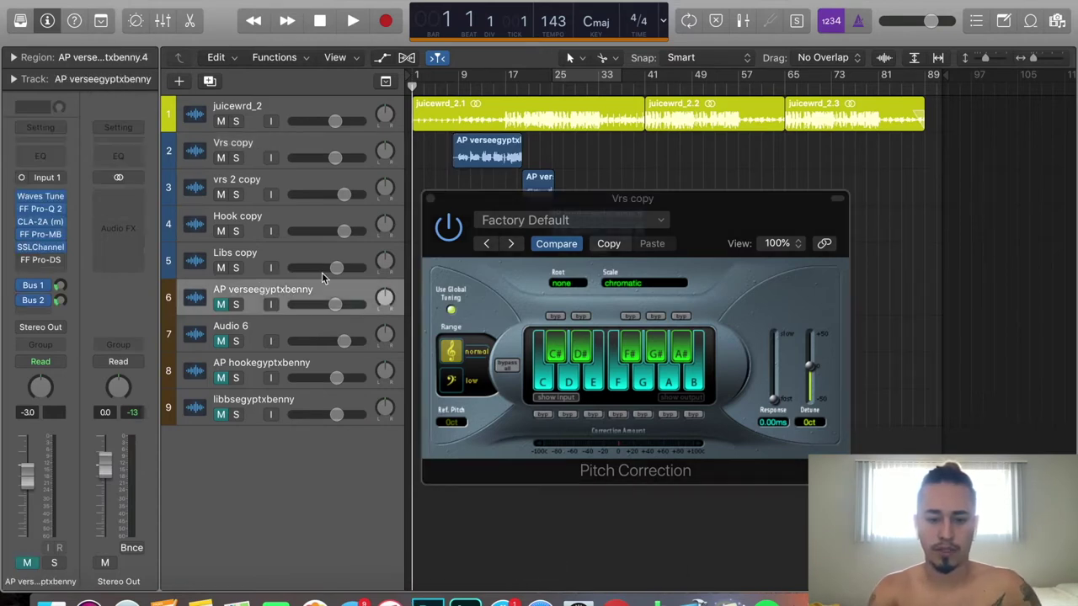
click(48, 199)
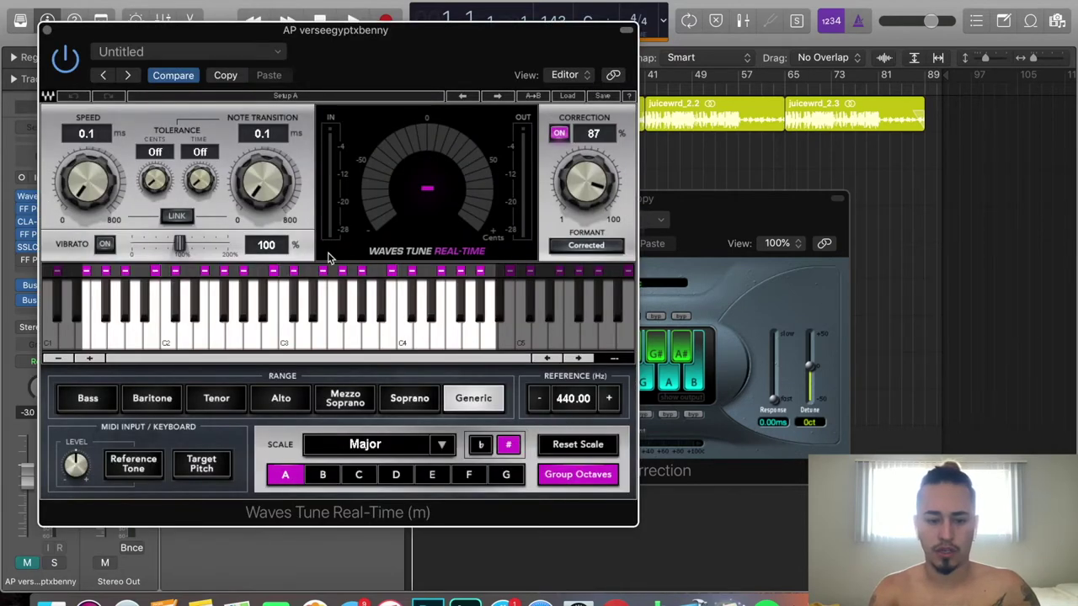
click(47, 30)
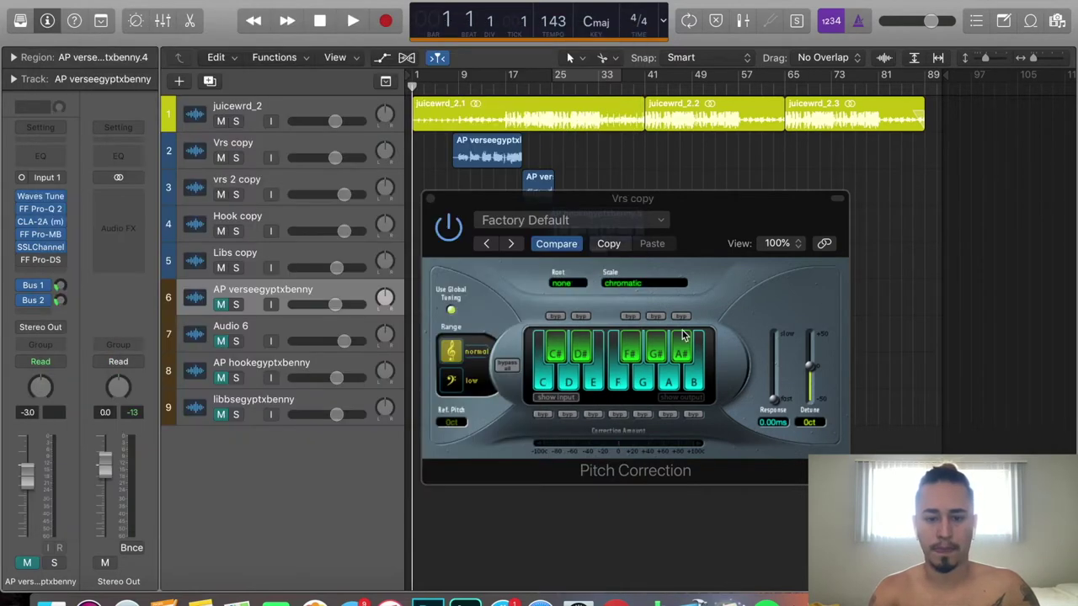
- Key Pitch Correction to root A# with a major scale
click(573, 285)
click(645, 294)
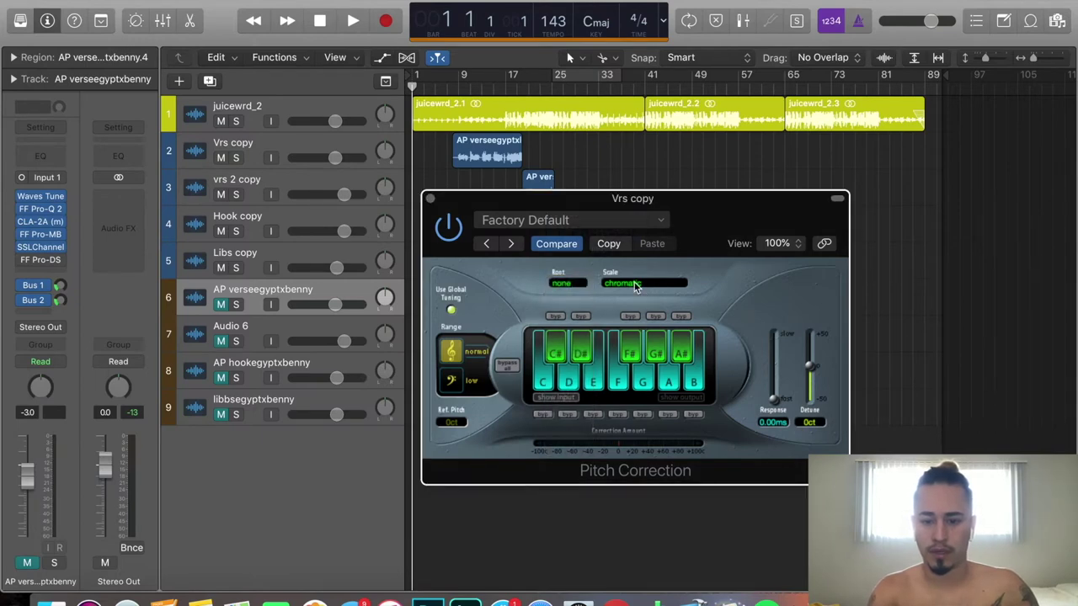
click(642, 284)
click(604, 295)
click(569, 284)
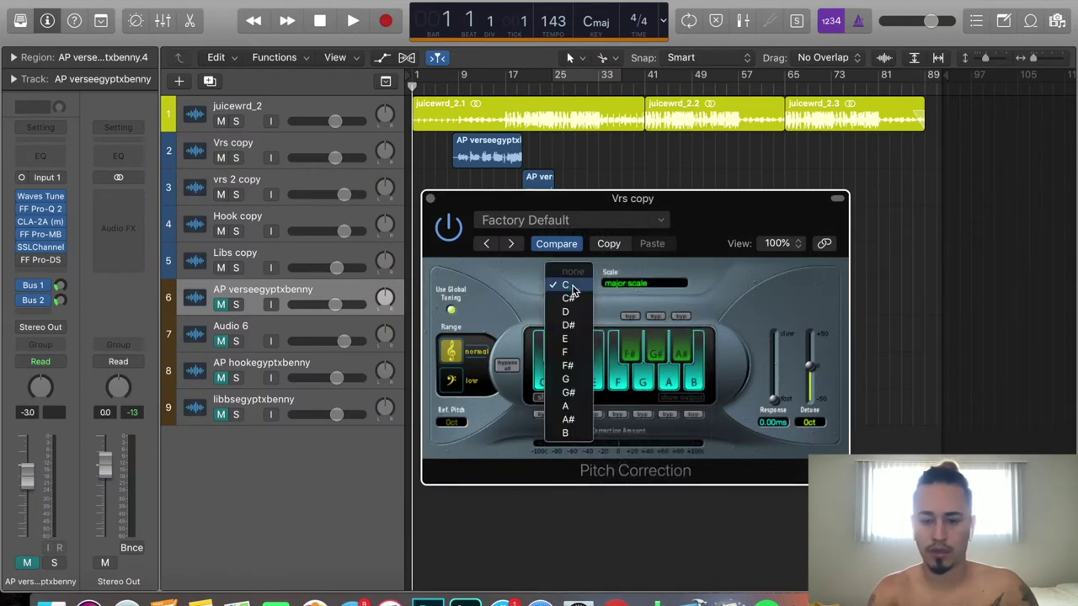
click(576, 420)
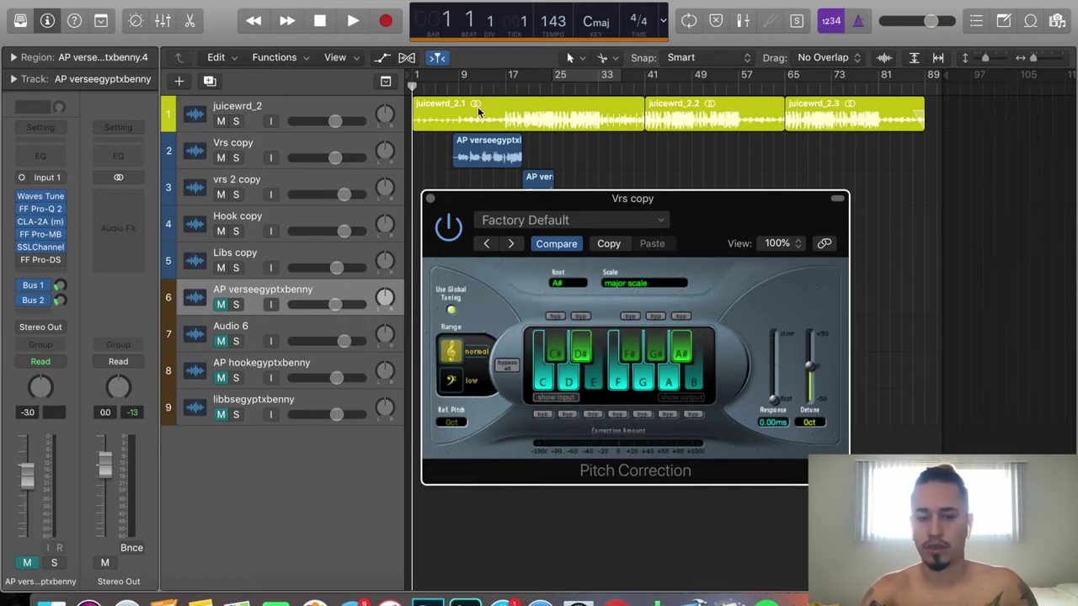
- Audition the correction from about bar 7, then close the Pitch Correction window
click(451, 89)
key(space)
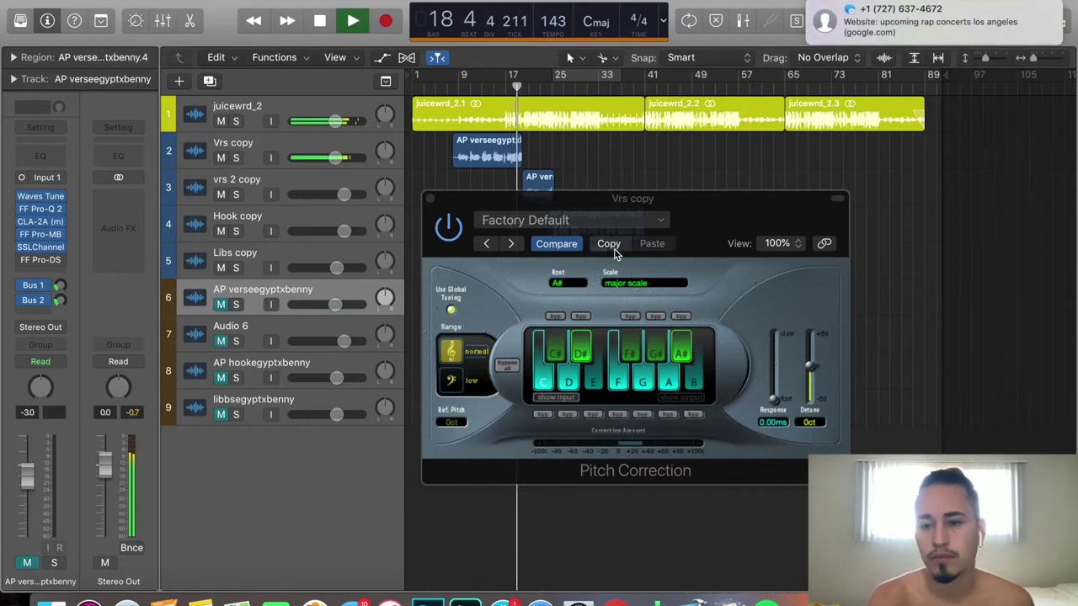
key(space)
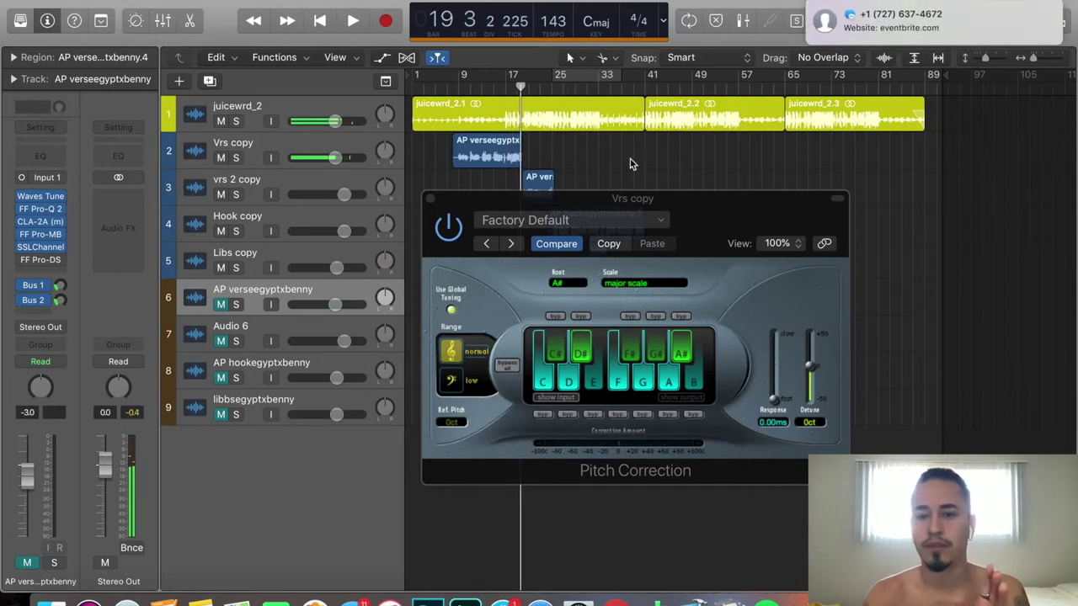
click(432, 201)
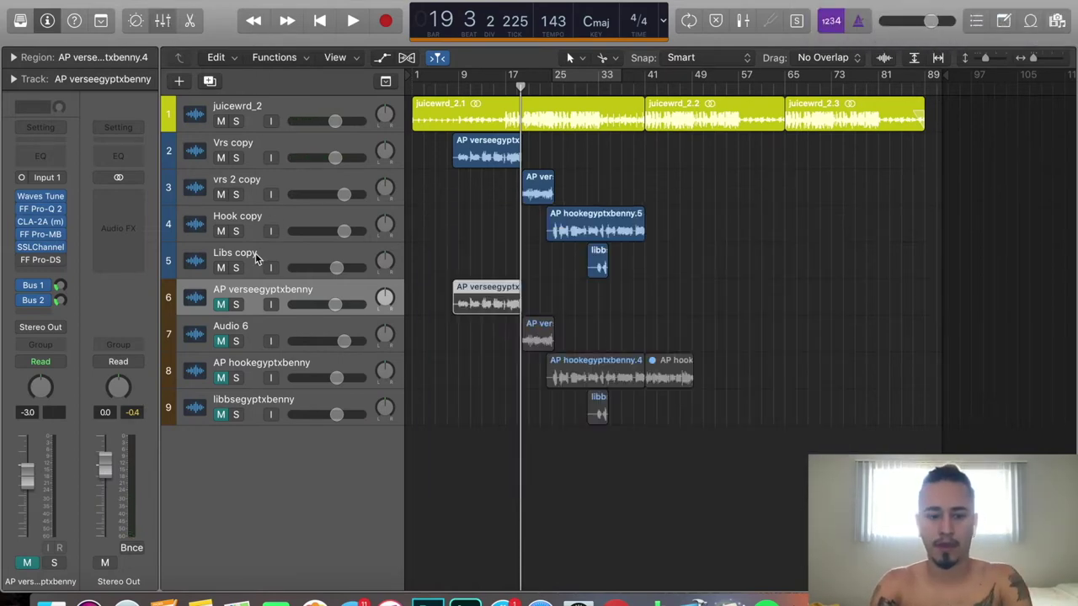
- Copy Vrs copy's Pitch Correction onto the vrs 2 copy, Hook copy and Libs copy strips
key(x)
drag(307, 402, 345, 402)
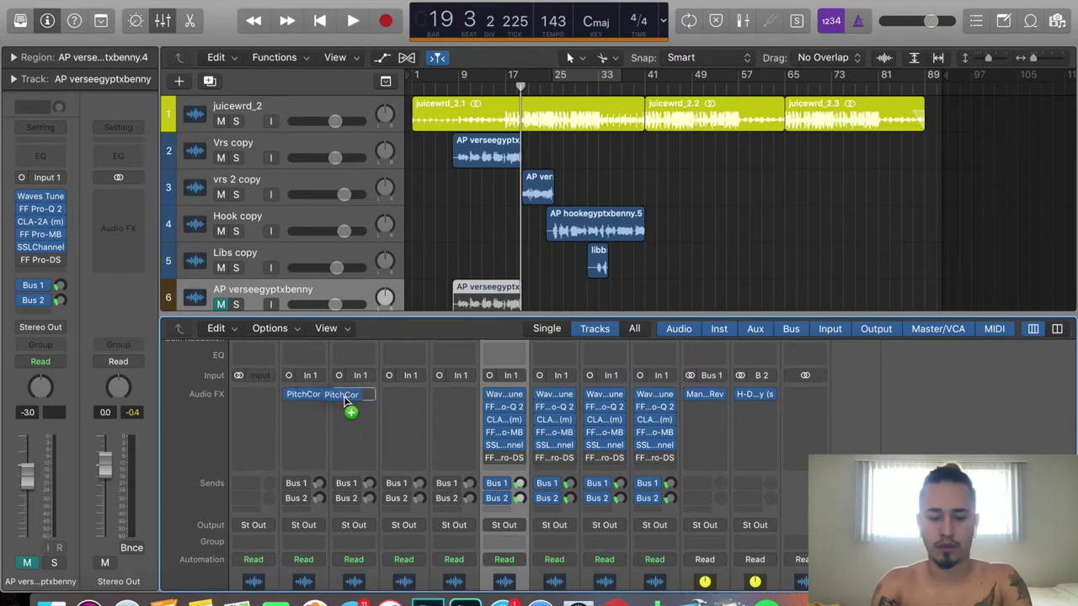
drag(399, 401, 406, 403)
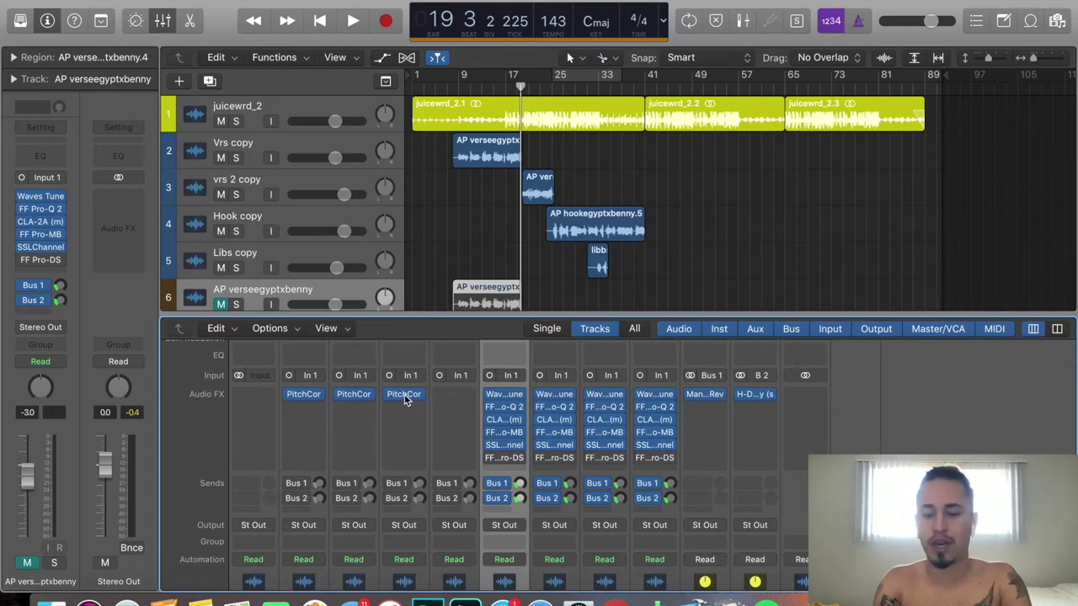
drag(405, 398, 452, 400)
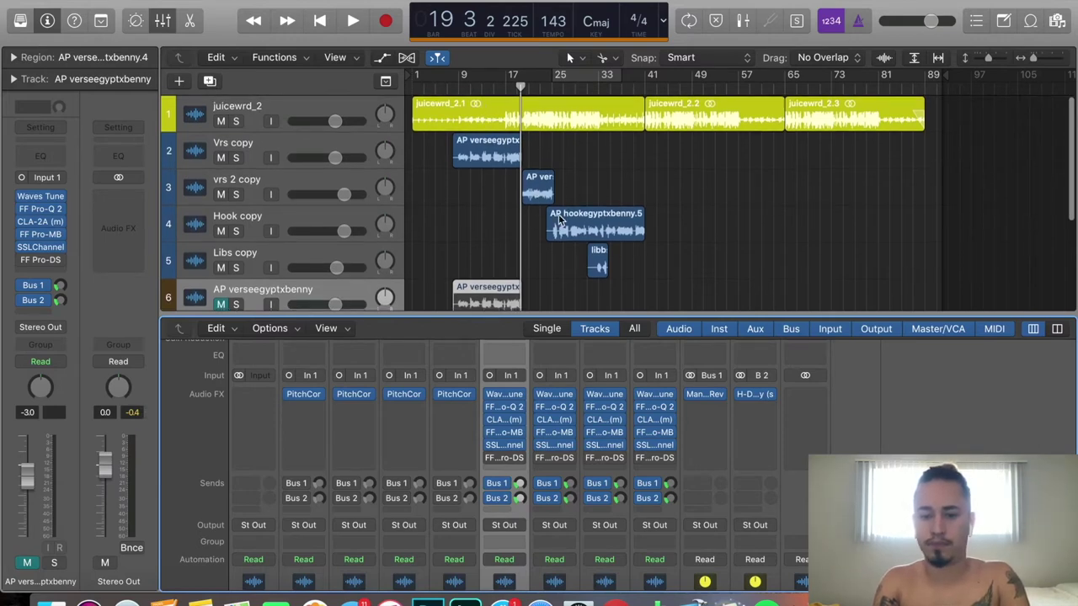
- Lower Vrs copy's Pitch Correction response to 2.67 ms while playing from bar 9, then close it
click(356, 139)
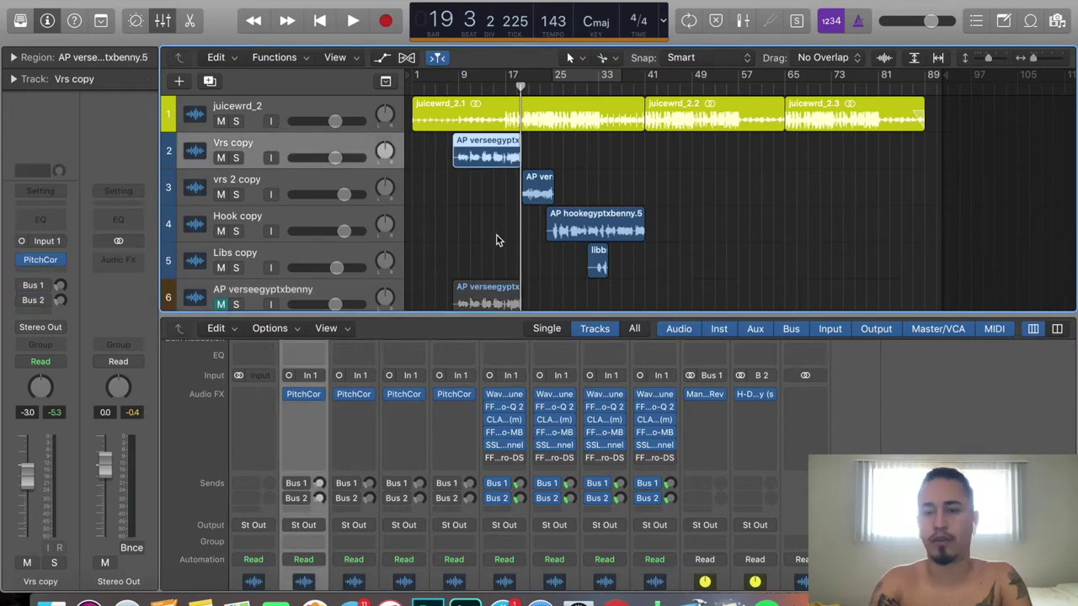
click(304, 394)
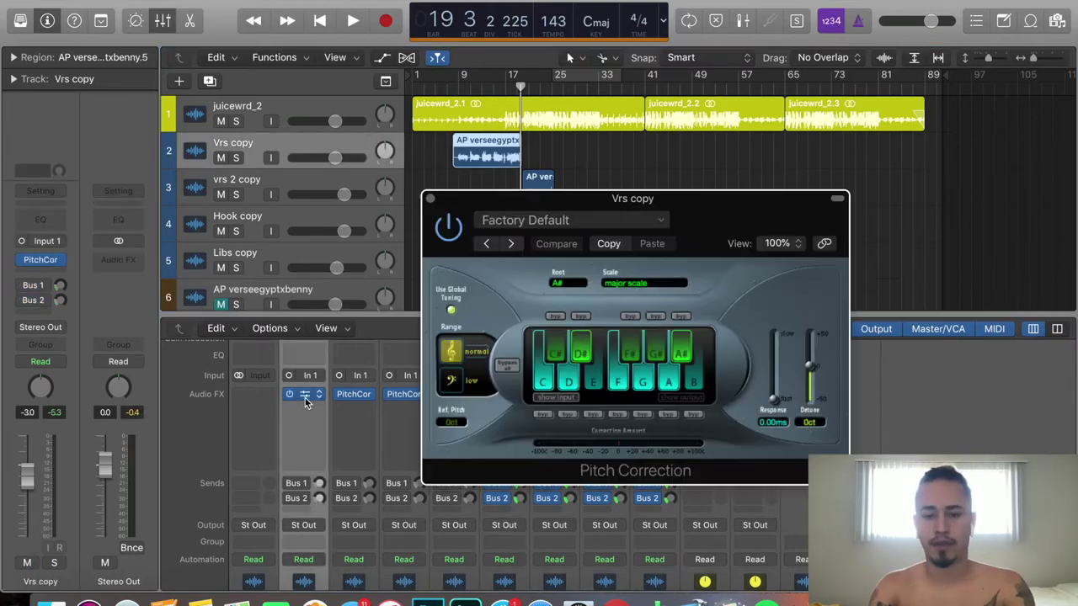
click(462, 88)
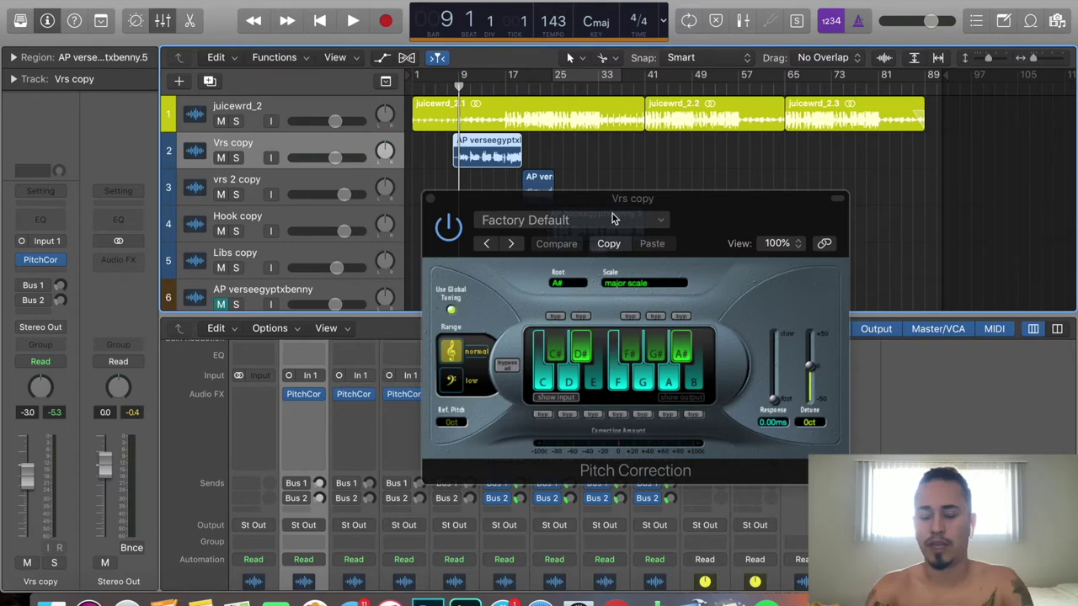
mouse_move(777, 406)
mouse_down()
mouse_move(777, 369)
mouse_move(776, 393)
mouse_up()
key(space)
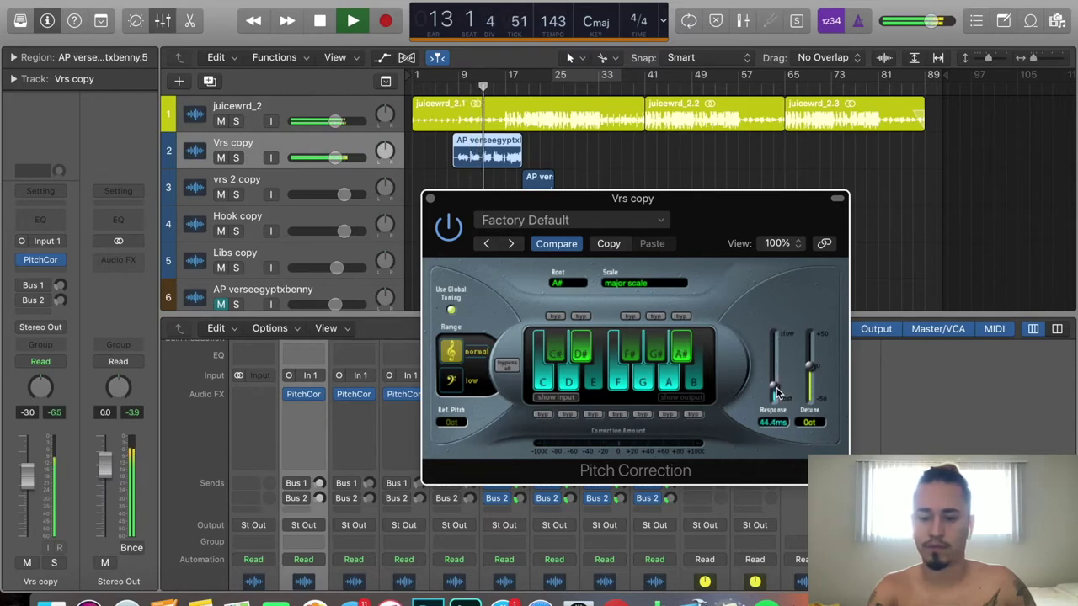
drag(774, 384, 776, 399)
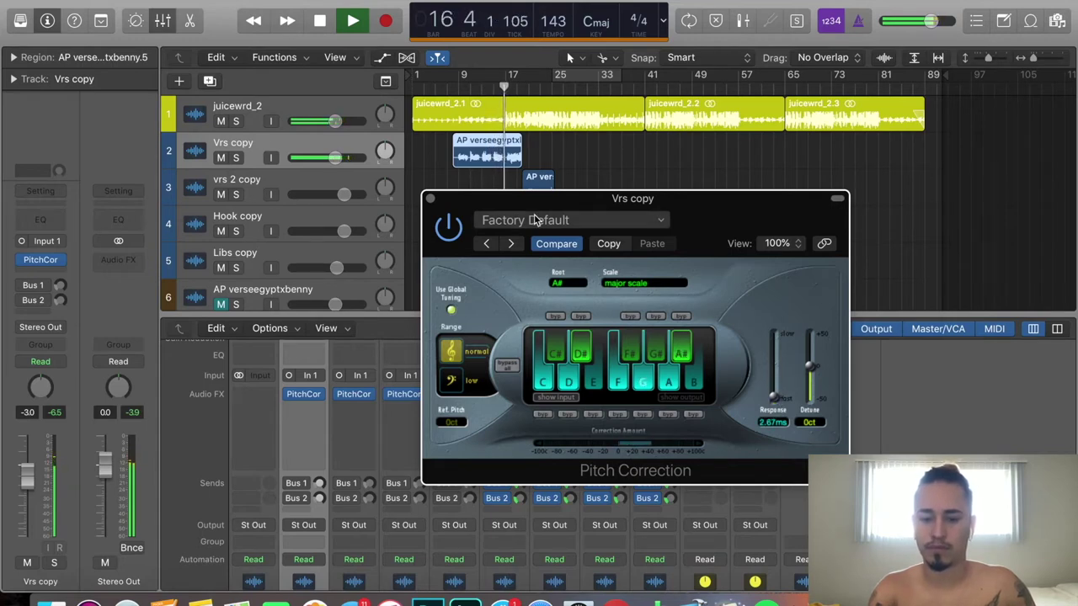
click(429, 199)
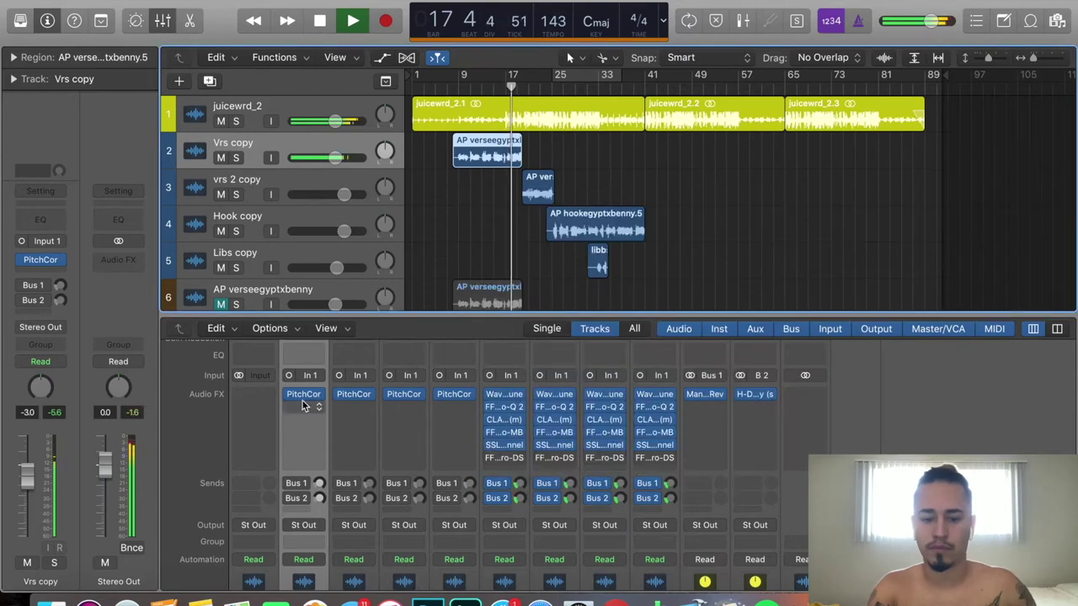
click(350, 396)
click(465, 249)
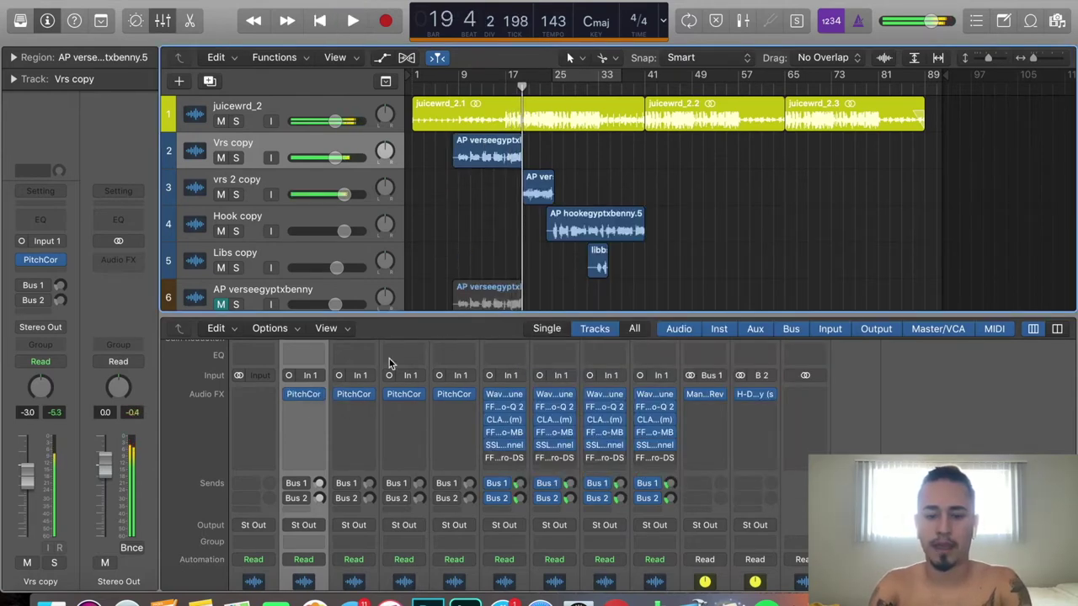
key(space)
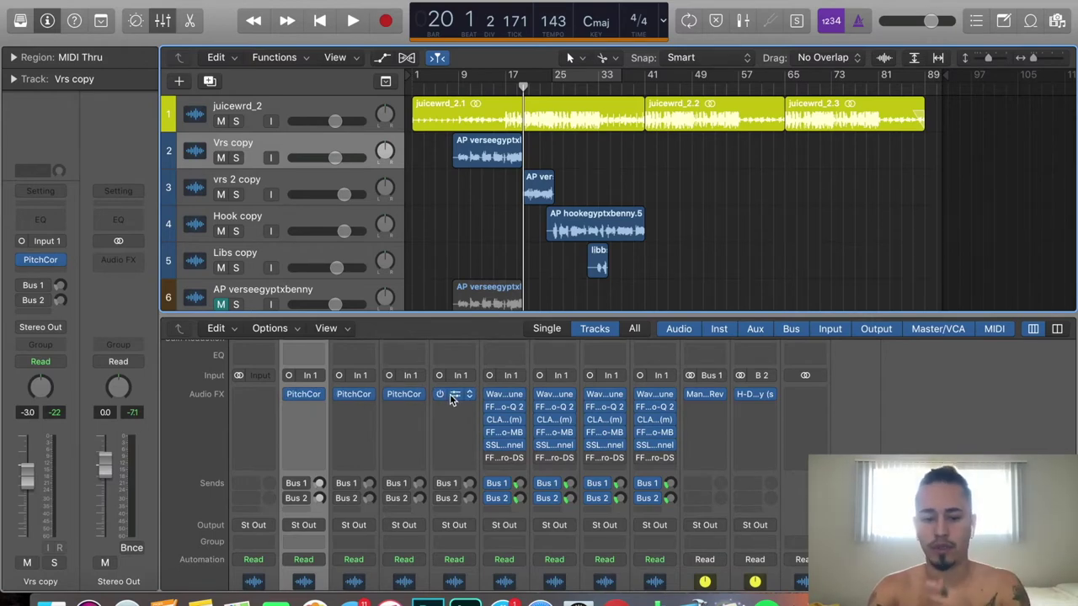
- Dismiss the plug-in list and briefly play Vrs copy from bar 9
click(302, 408)
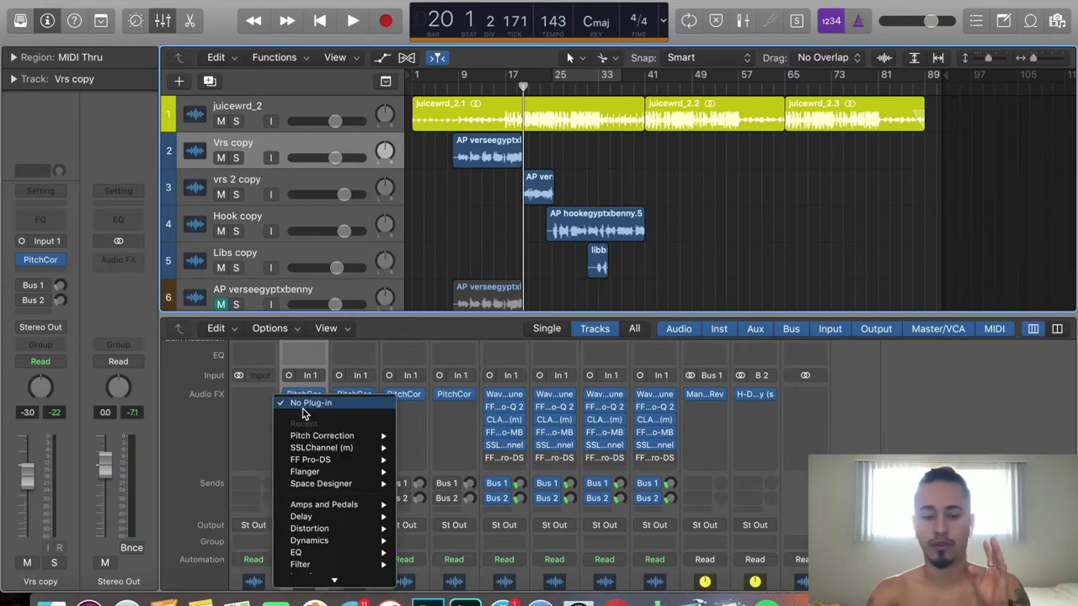
click(443, 228)
click(464, 78)
key(space)
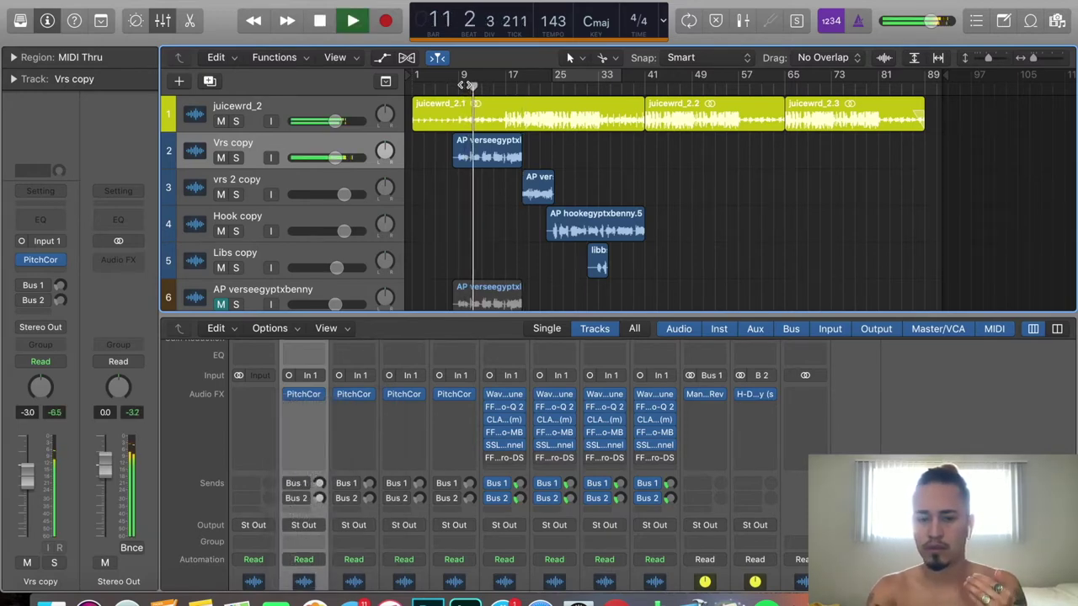
key(space)
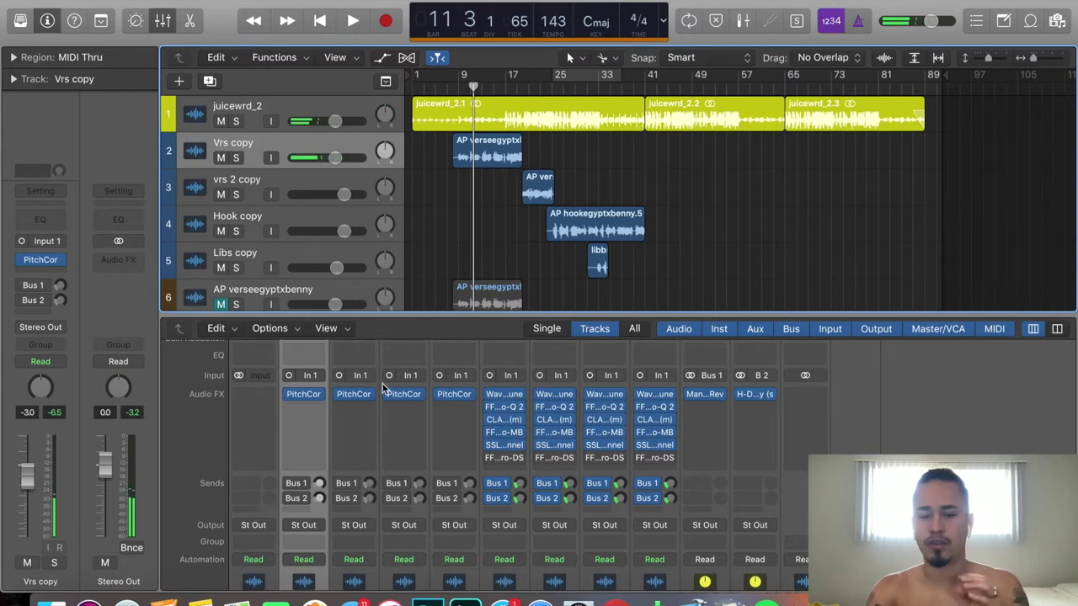
- Insert a mono Channel EQ after Pitch Correction on Vrs copy
click(312, 408)
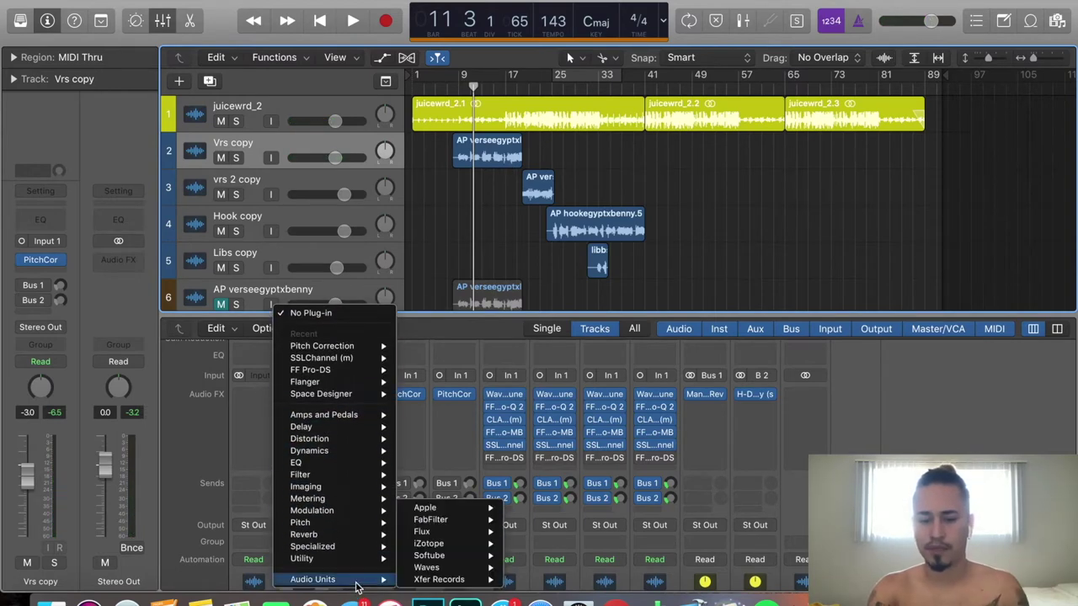
mouse_move(310, 465)
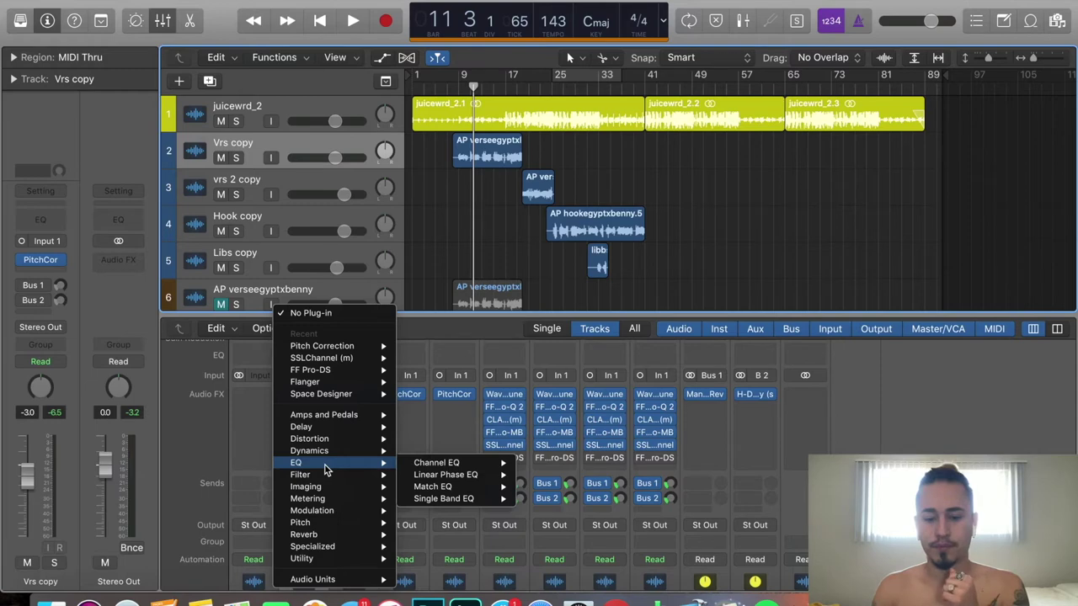
mouse_move(444, 467)
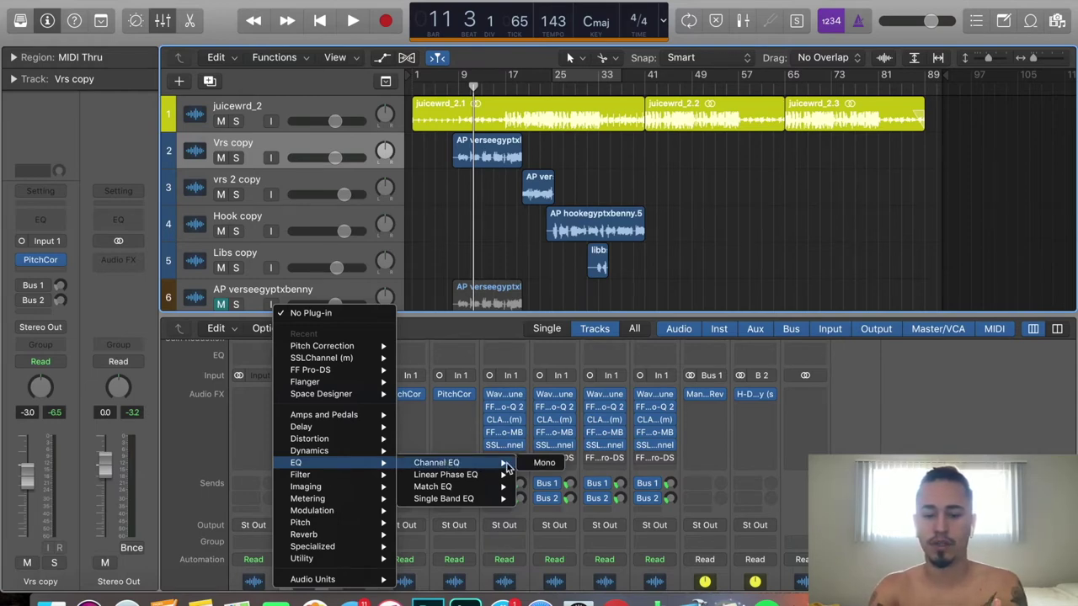
click(530, 462)
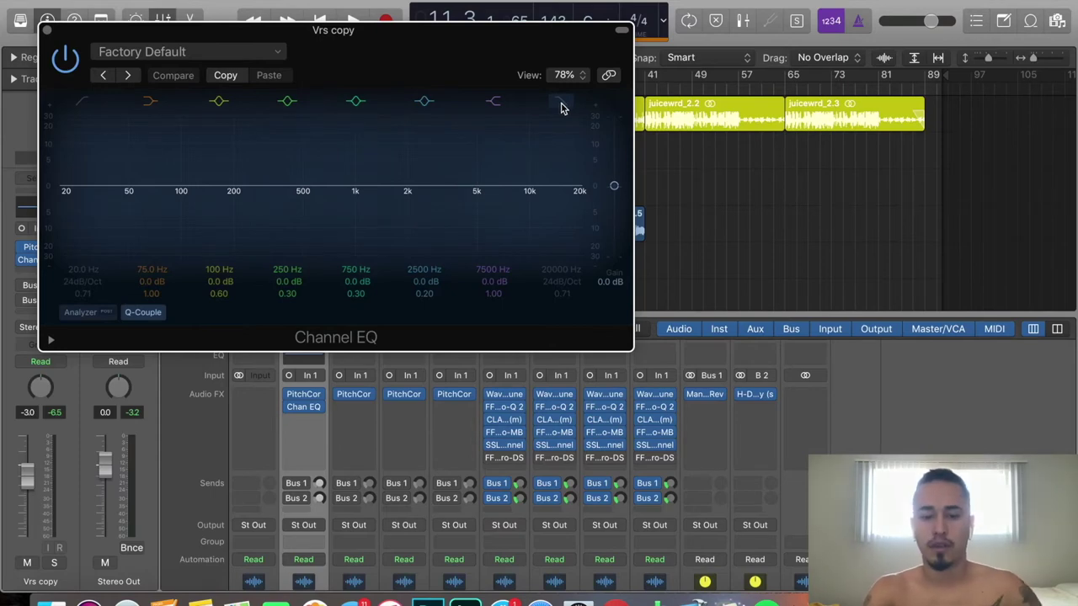
- Enable the 20000 Hz low-pass band and loop playback over bars 9 to 17
click(561, 105)
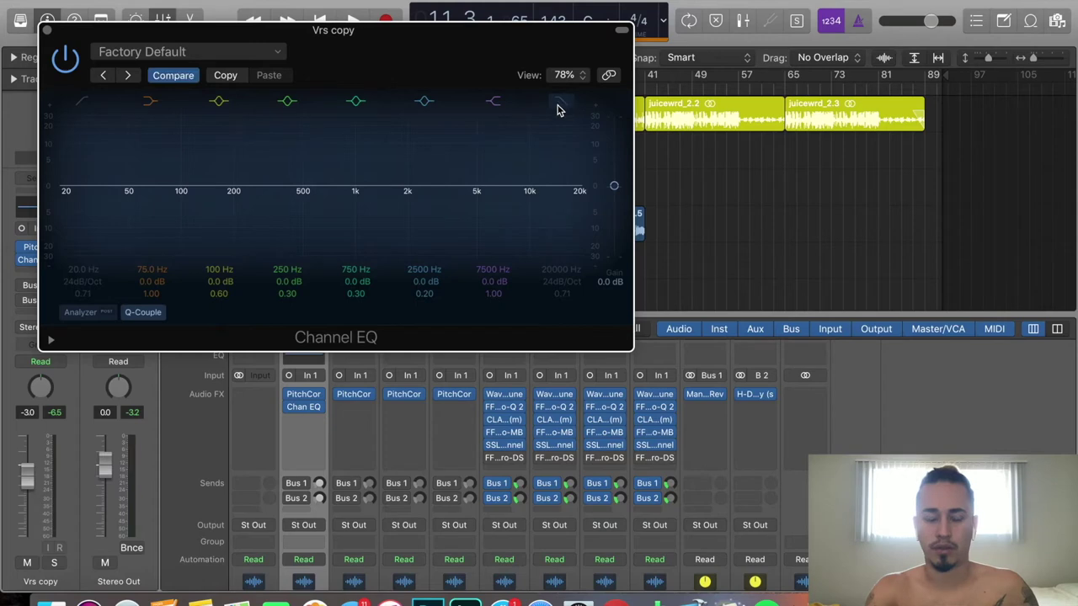
drag(480, 43, 482, 296)
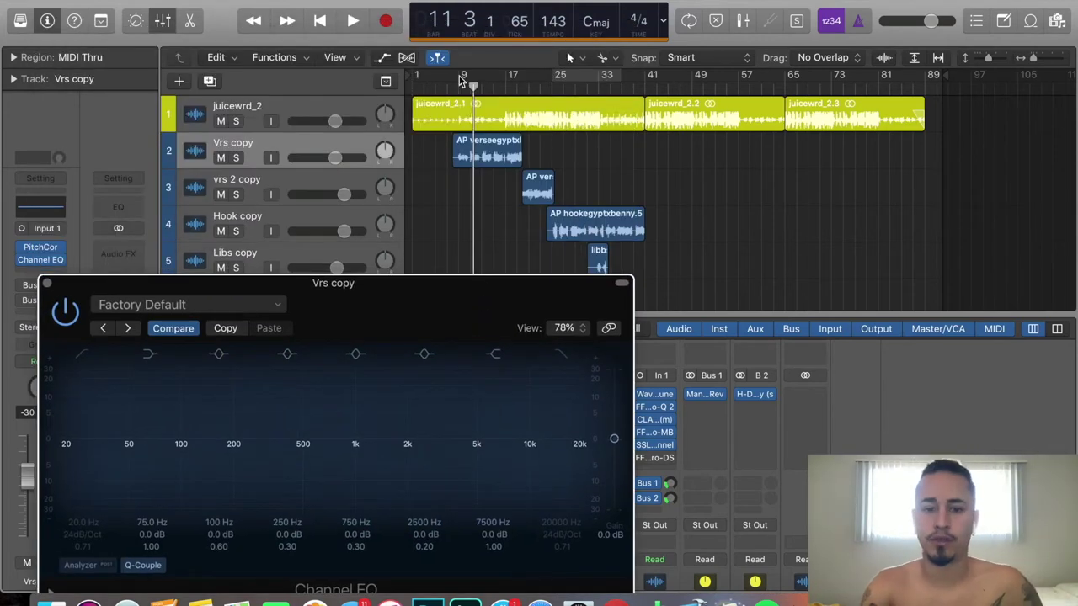
drag(459, 76, 520, 85)
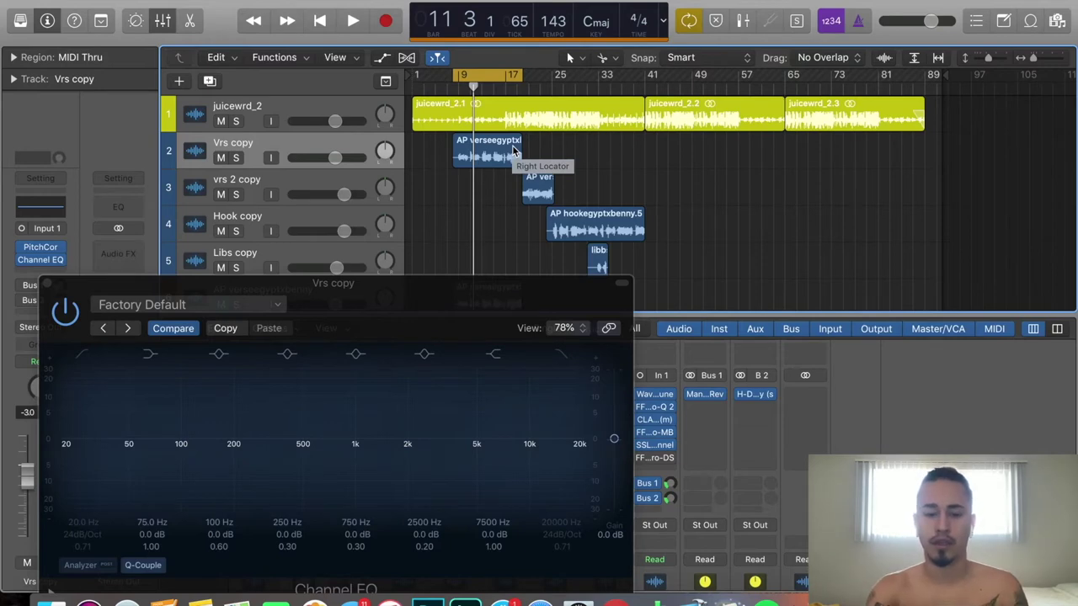
double_click(453, 83)
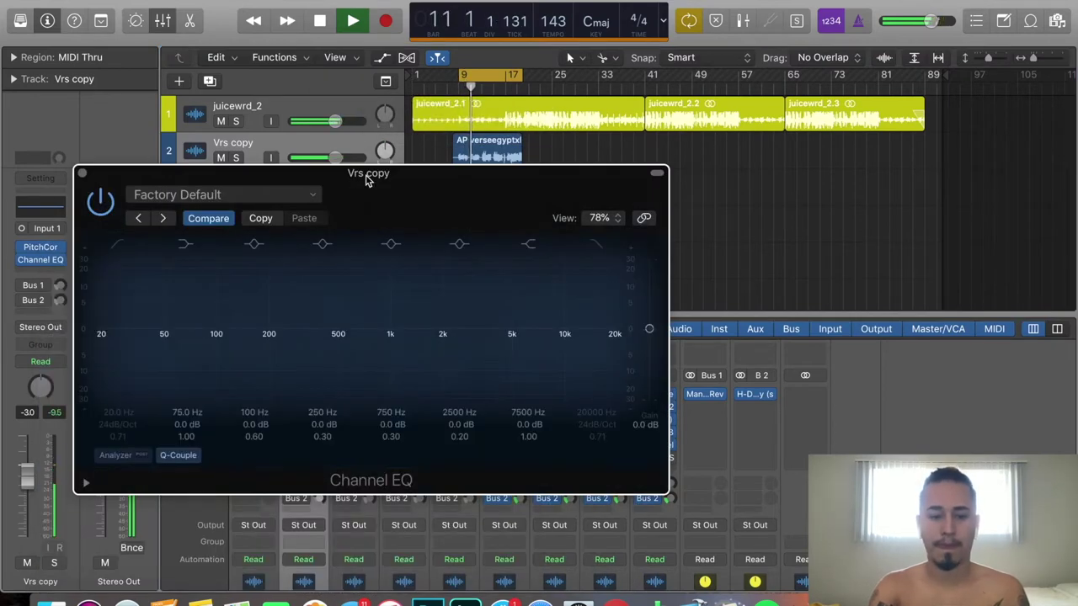
- Turn on the Channel EQ analyzer and play to watch the vocal spectrum
drag(331, 290, 367, 179)
key(space)
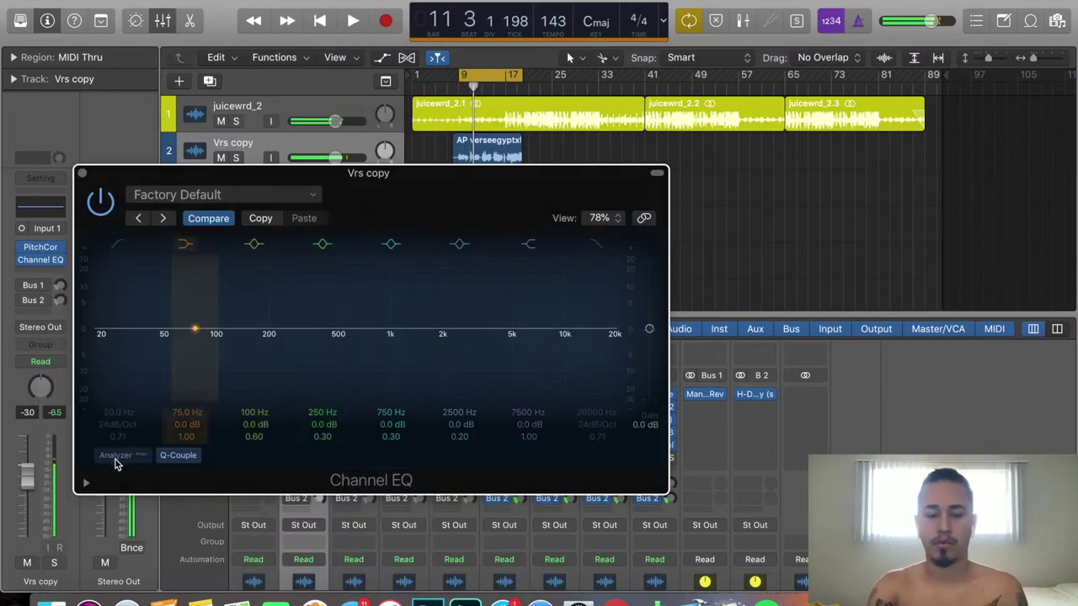
click(116, 456)
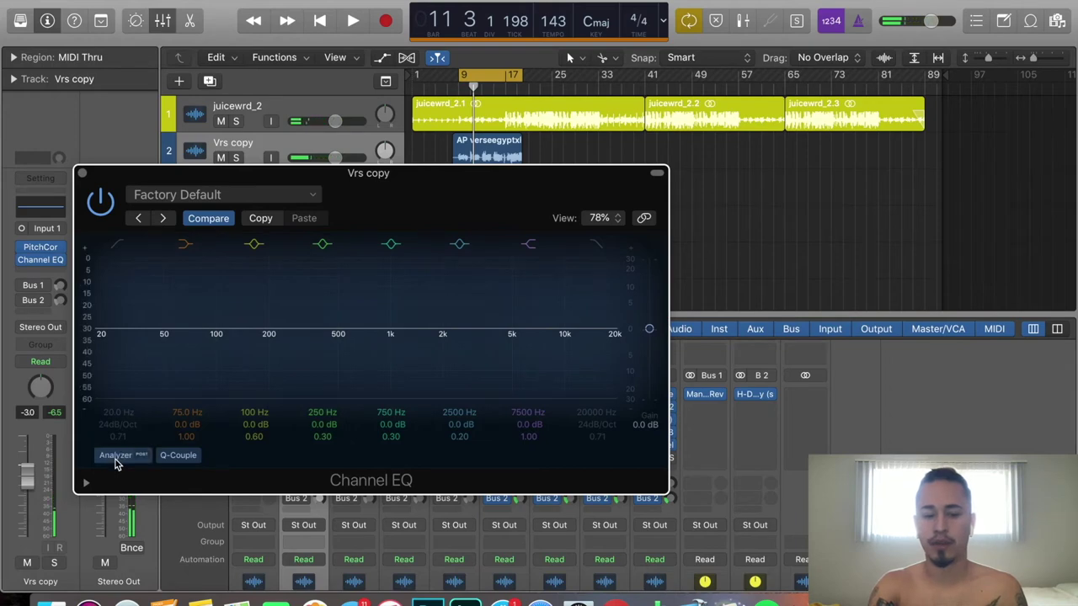
key(space)
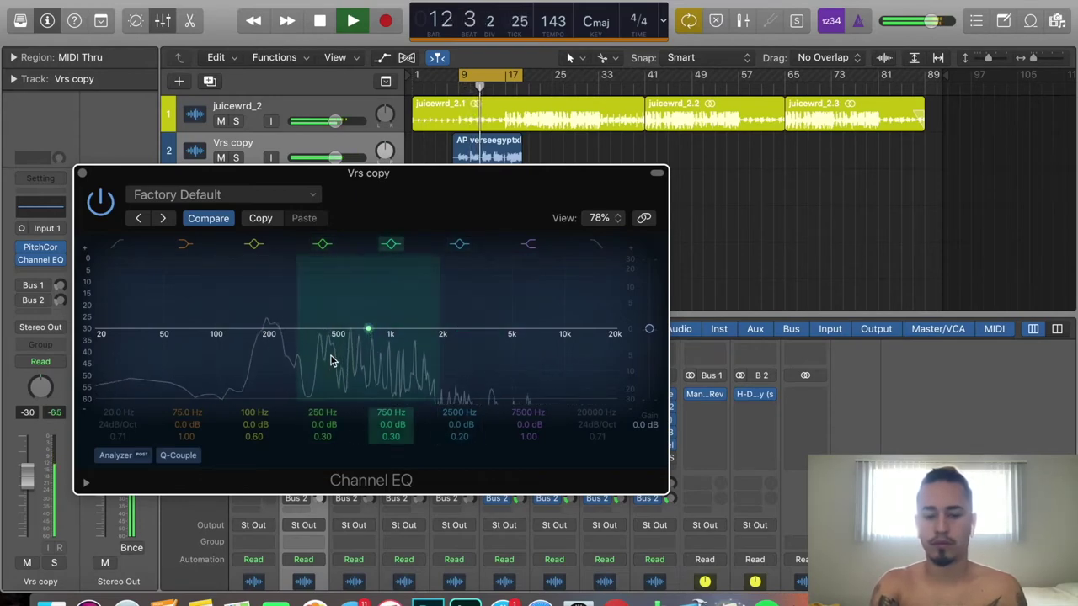
- Set the Channel EQ low cut to about 124 Hz at 48dB/Oct while auditioning, then close it
key(space)
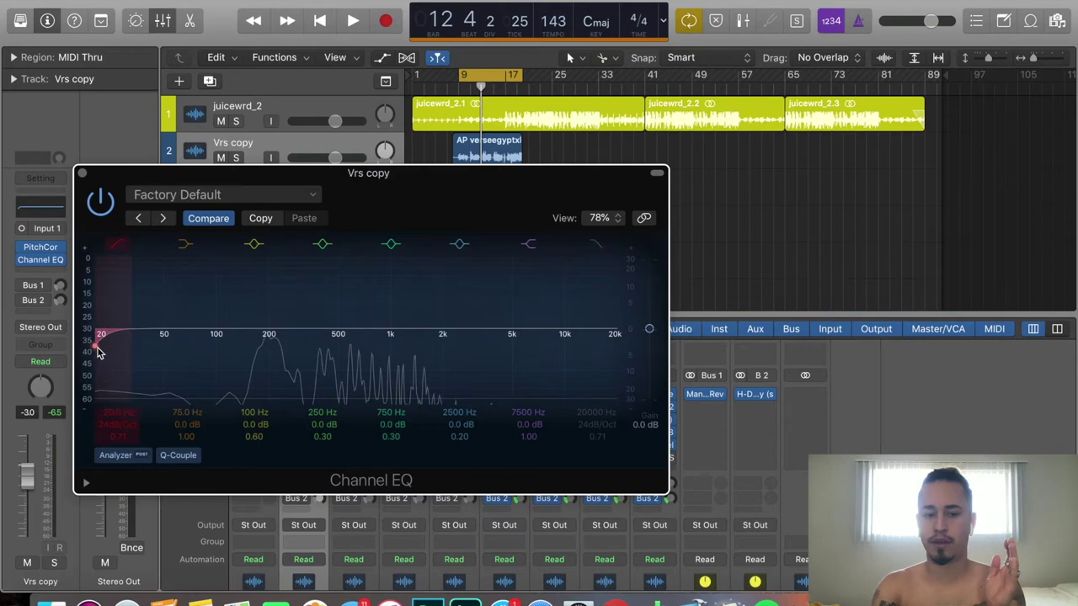
drag(97, 350, 215, 351)
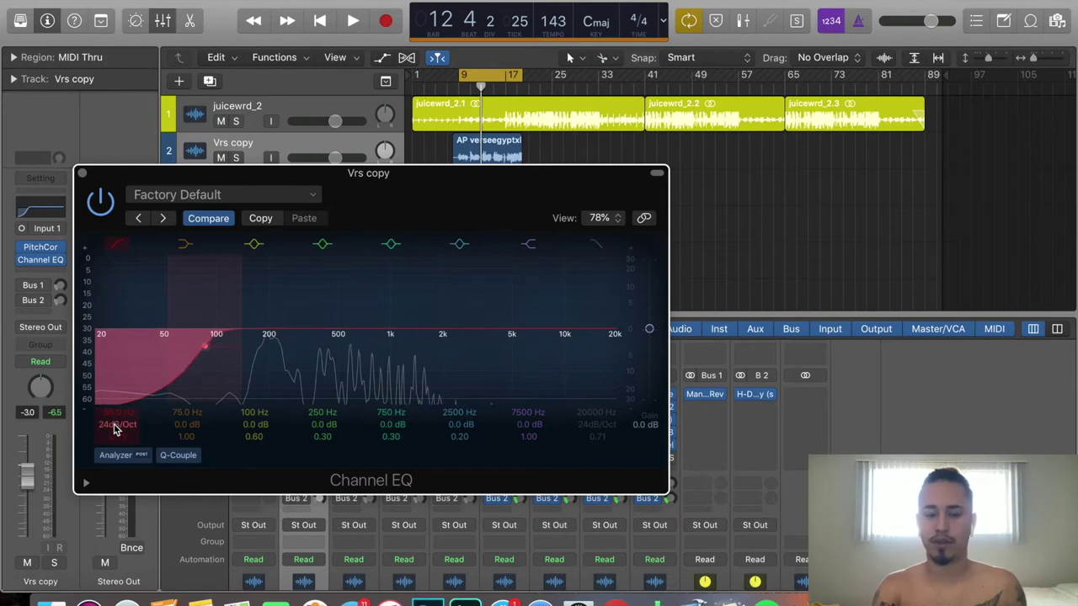
drag(117, 424, 117, 416)
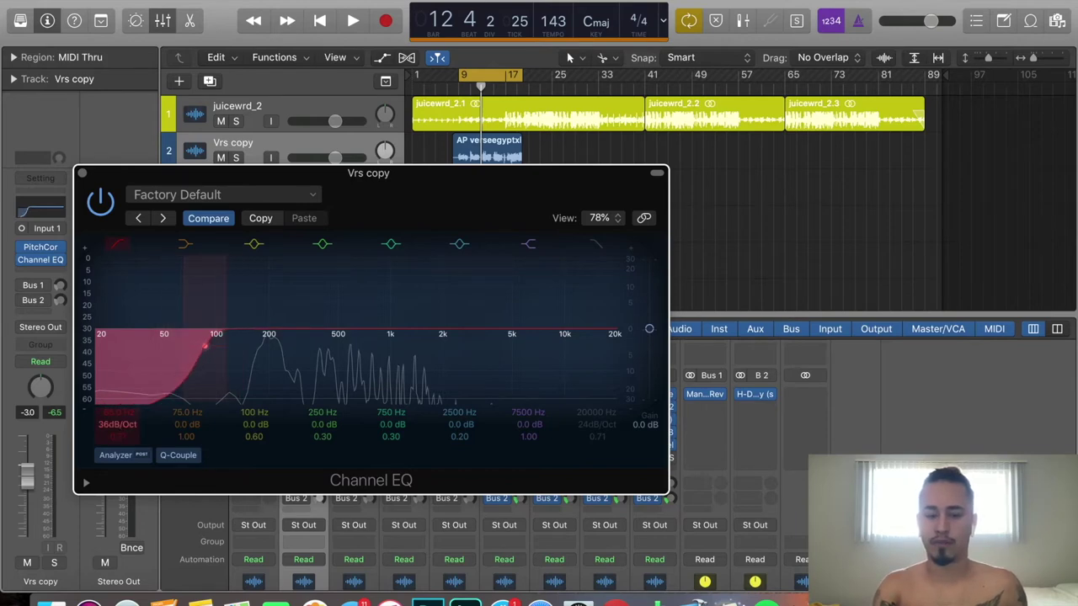
drag(204, 352, 214, 352)
key(space)
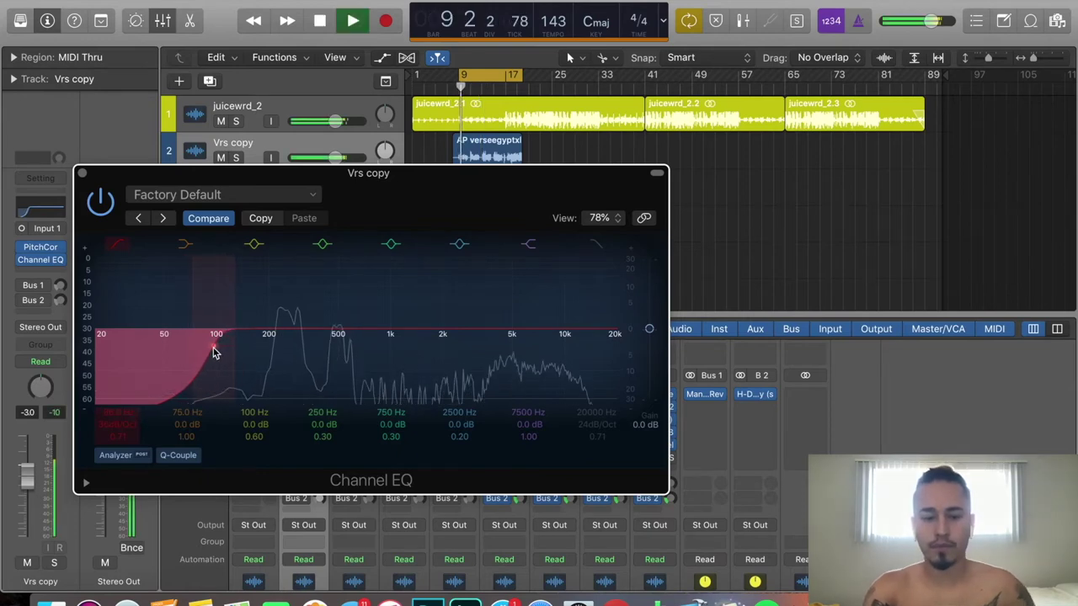
mouse_move(214, 352)
mouse_down()
mouse_move(200, 354)
mouse_move(222, 353)
mouse_up()
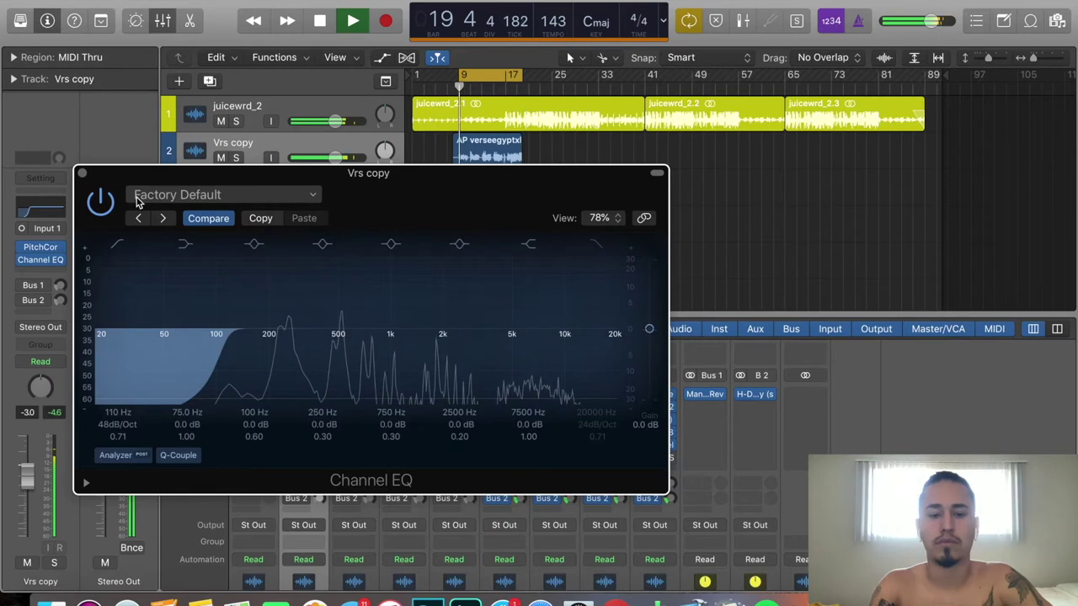
drag(224, 354, 229, 354)
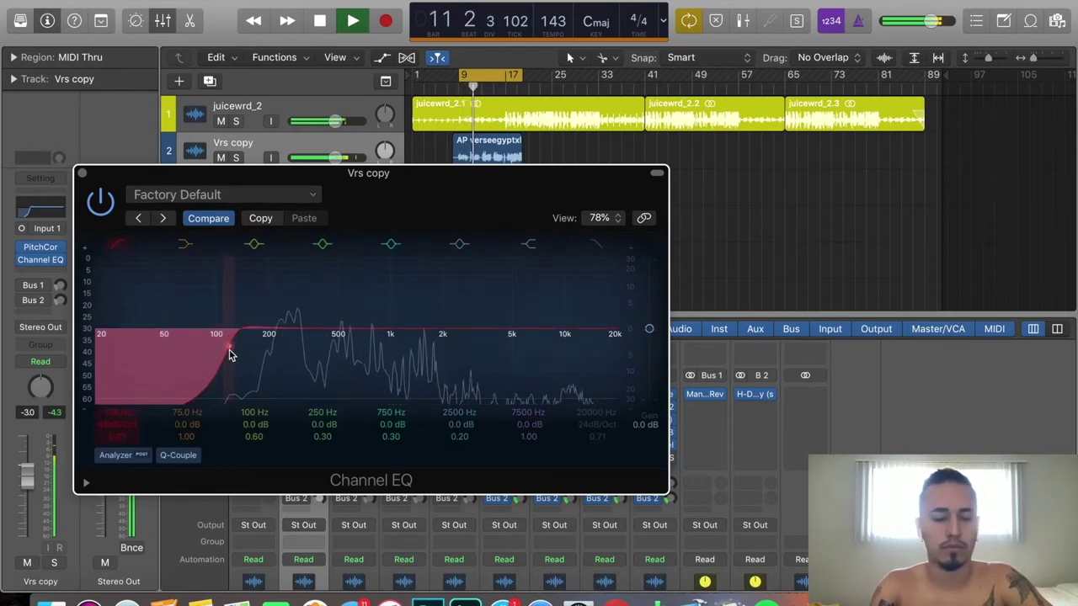
click(82, 174)
key(space)
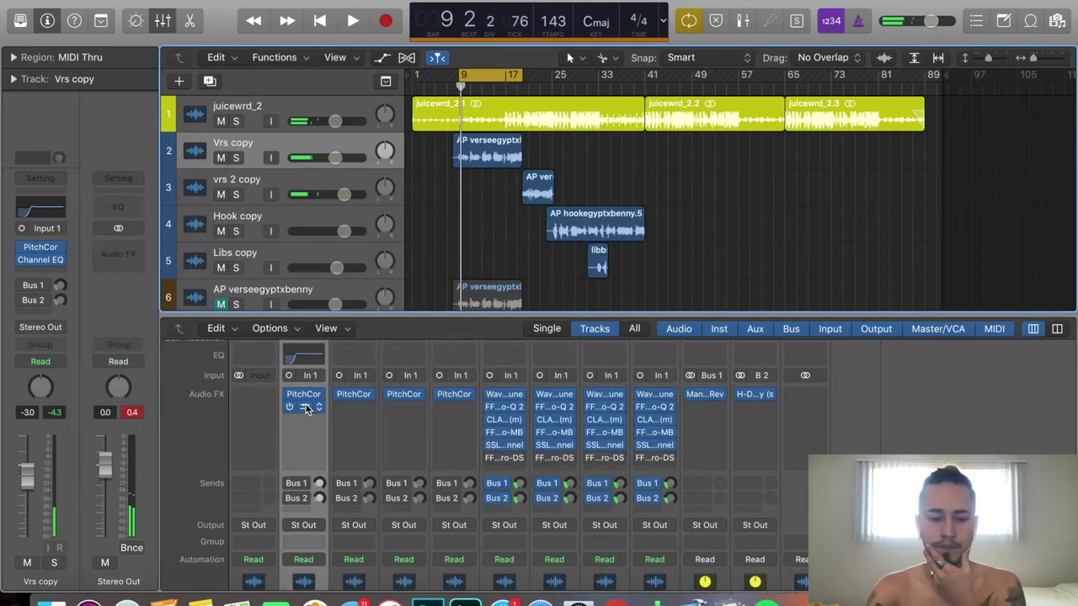
- Reopen the Chan EQ on Vrs copy's mixer channel strip
click(307, 409)
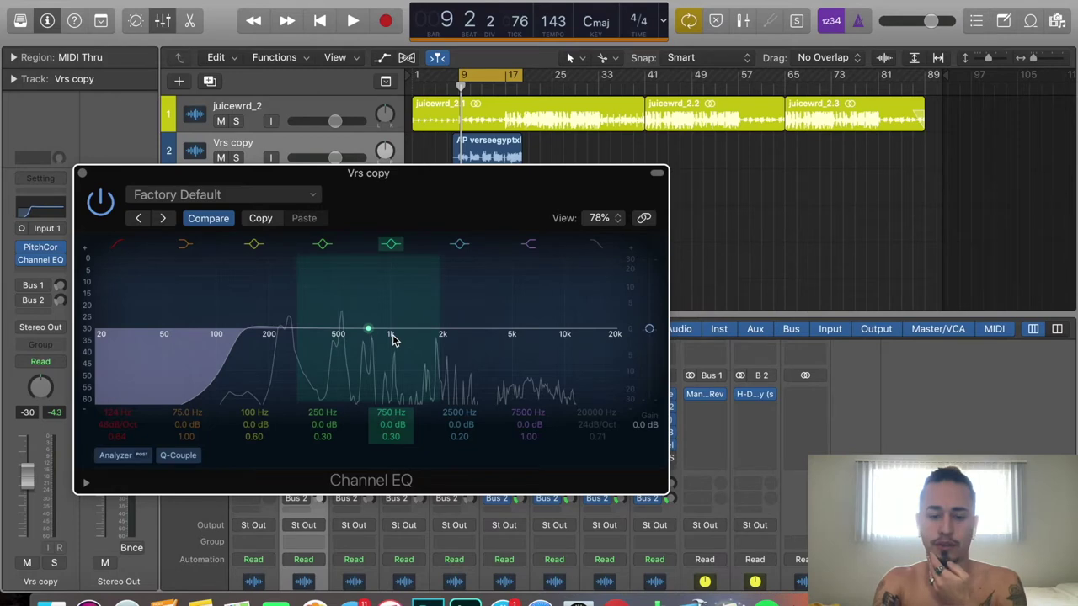
- While listening, move the 750 Hz band to a 350 Hz boost and narrow it to Q 7
key(space)
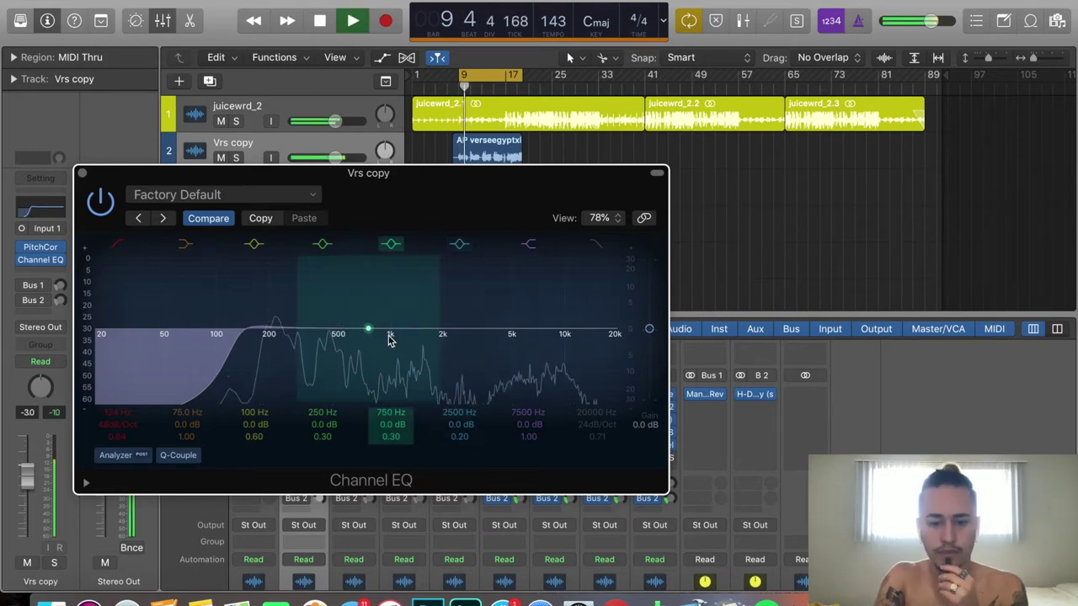
drag(388, 337, 327, 321)
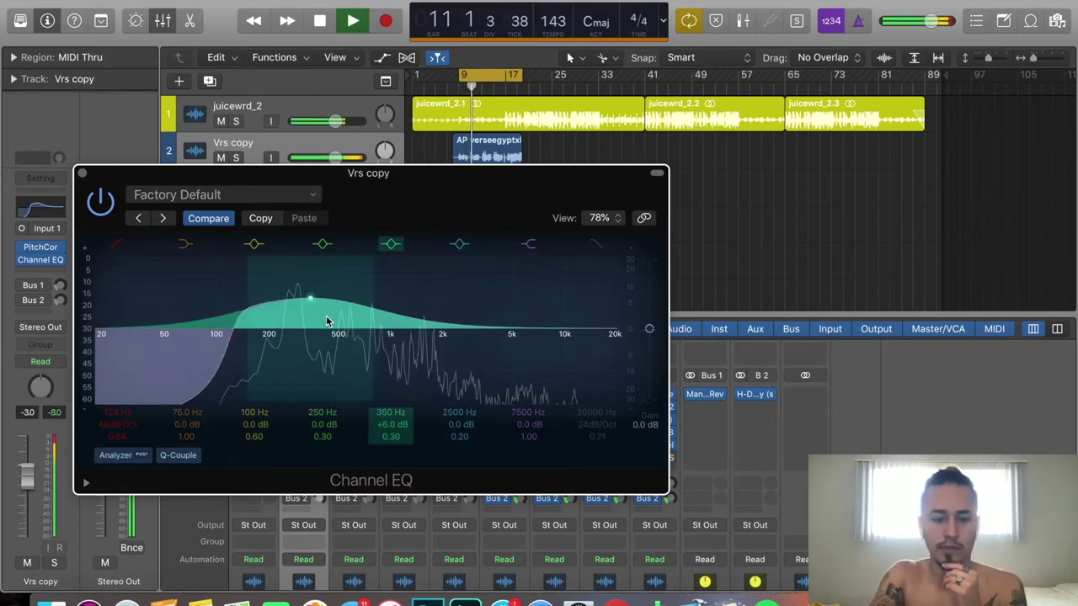
drag(392, 436, 397, 253)
key(space)
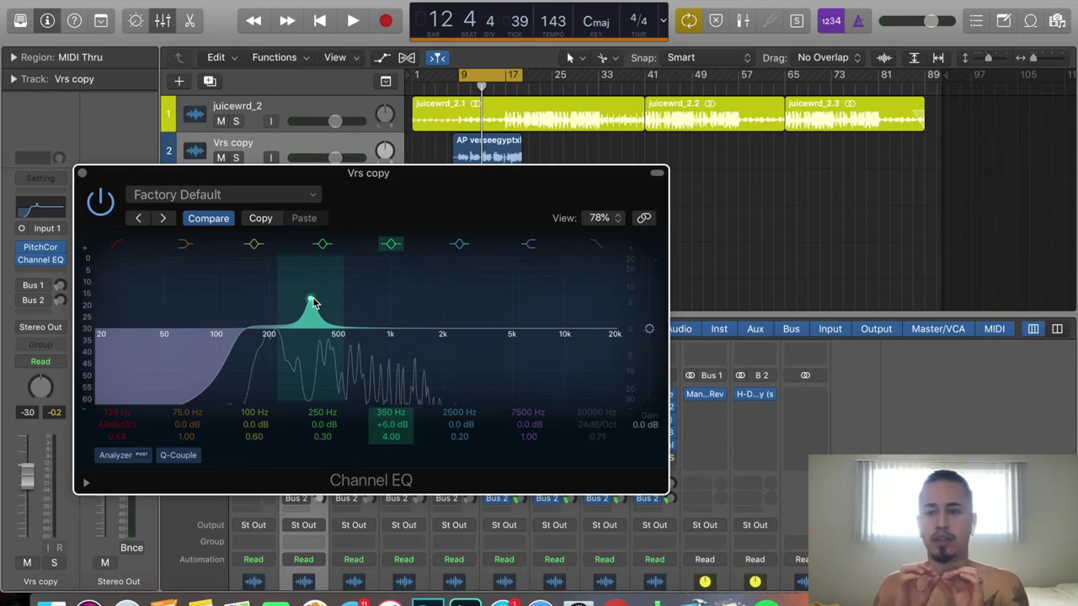
drag(391, 437, 390, 400)
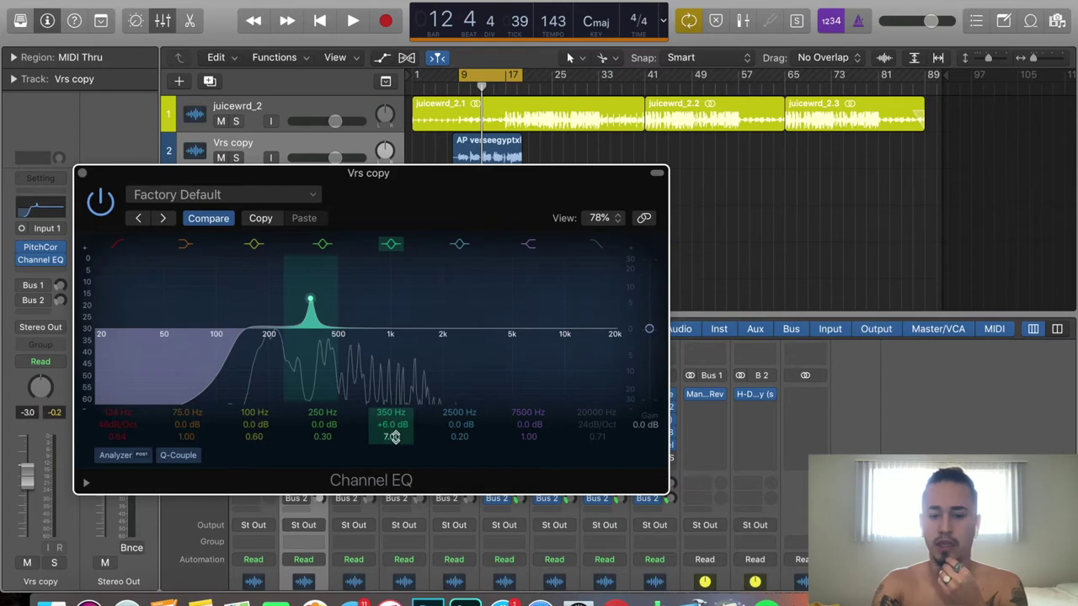
mouse_move(394, 437)
mouse_down()
mouse_move(393, 458)
mouse_move(393, 446)
mouse_up()
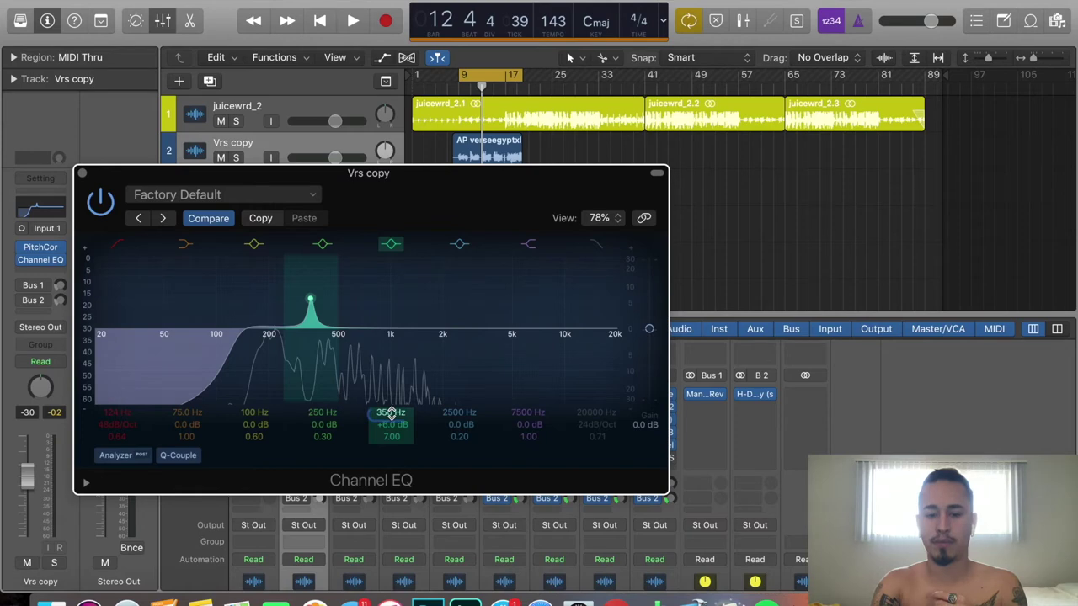
- Sweep the narrow boost down to the 255 Hz resonance and set its gain to -3 dB
drag(388, 414, 388, 423)
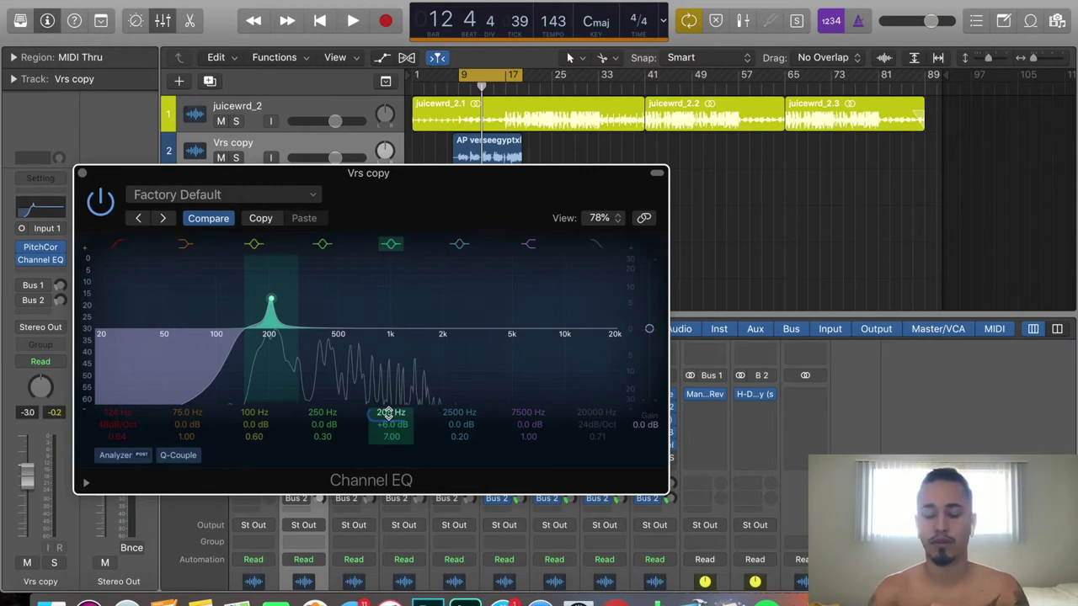
key(space)
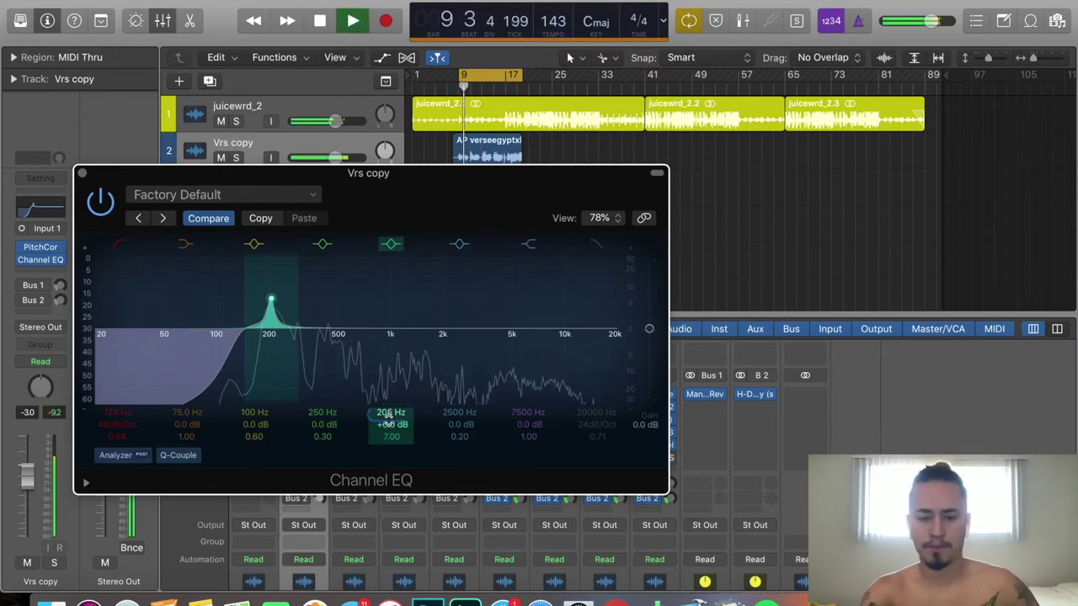
mouse_move(388, 416)
mouse_down()
mouse_move(388, 425)
mouse_move(388, 410)
mouse_up()
key(space)
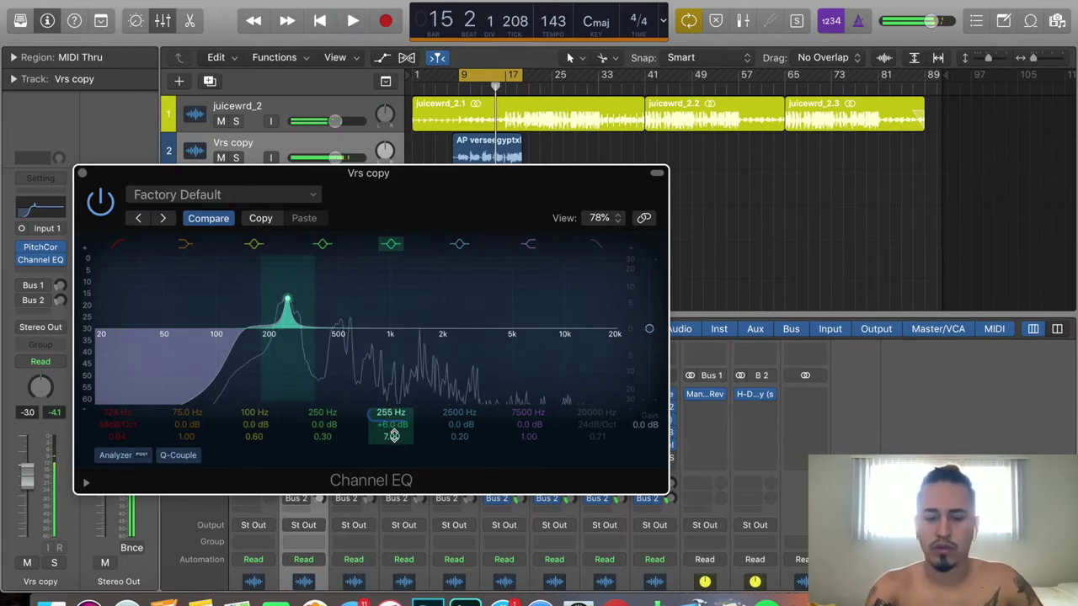
double_click(391, 426)
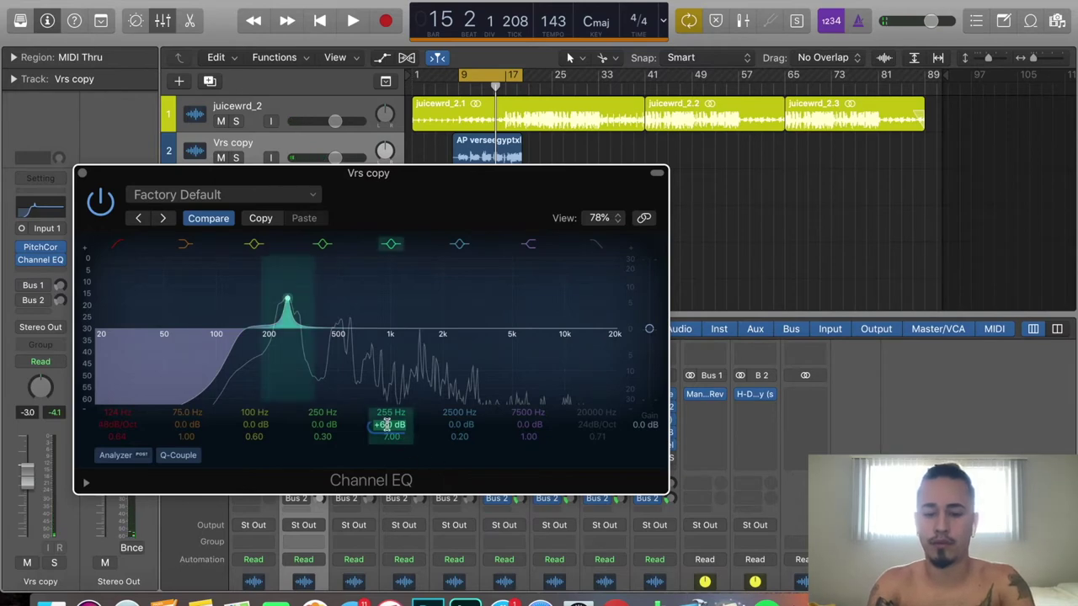
text(-)
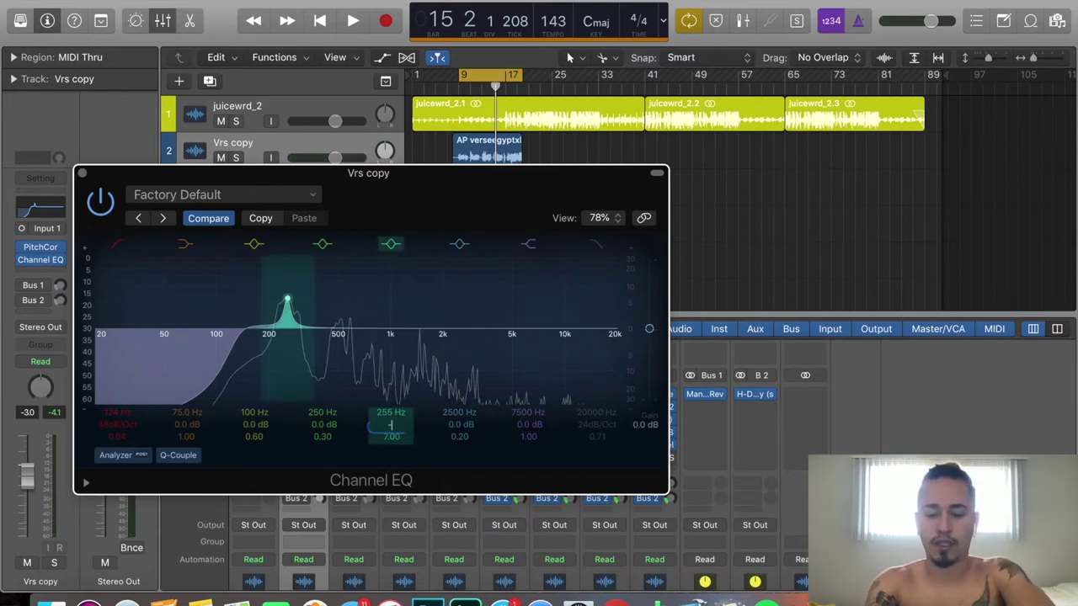
text(3)
key(Return)
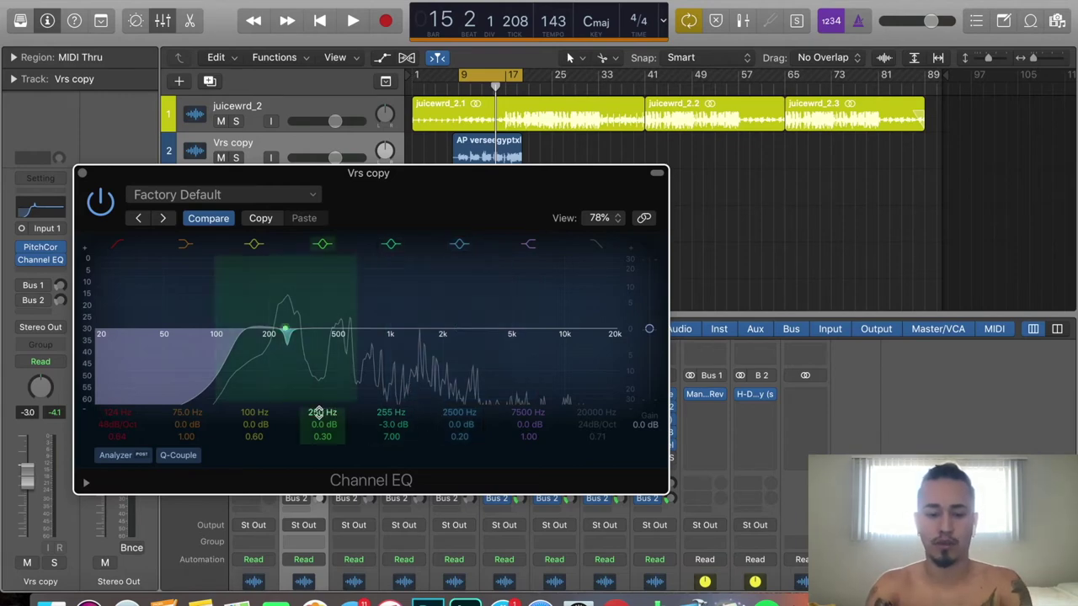
- Move band 4 to 740 Hz, set its Q to 7.00, and boost it about 8 dB
drag(317, 413, 319, 426)
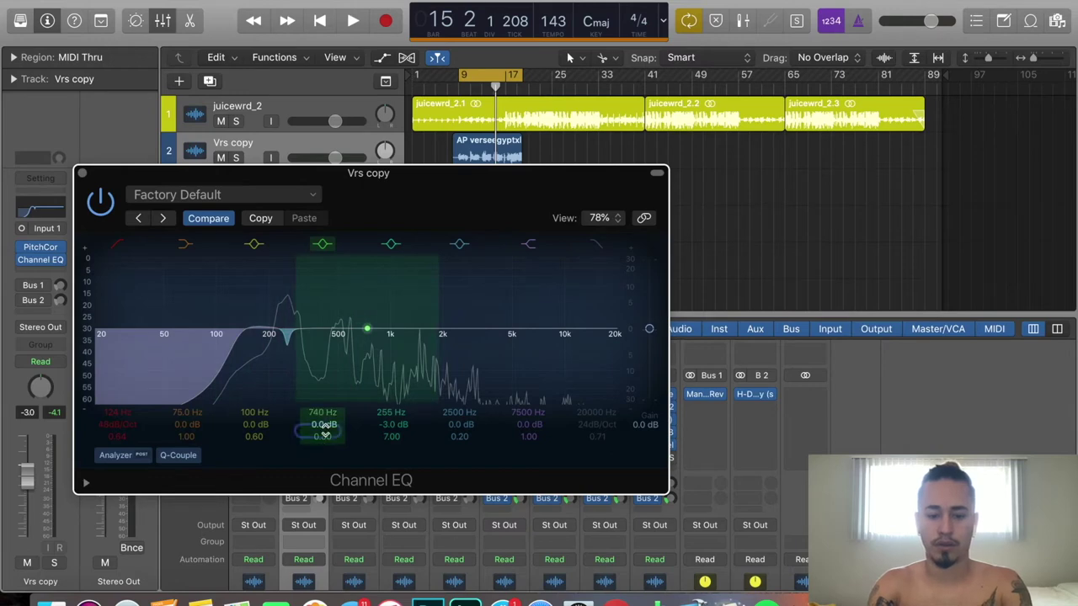
double_click(325, 438)
text(7)
key(Return)
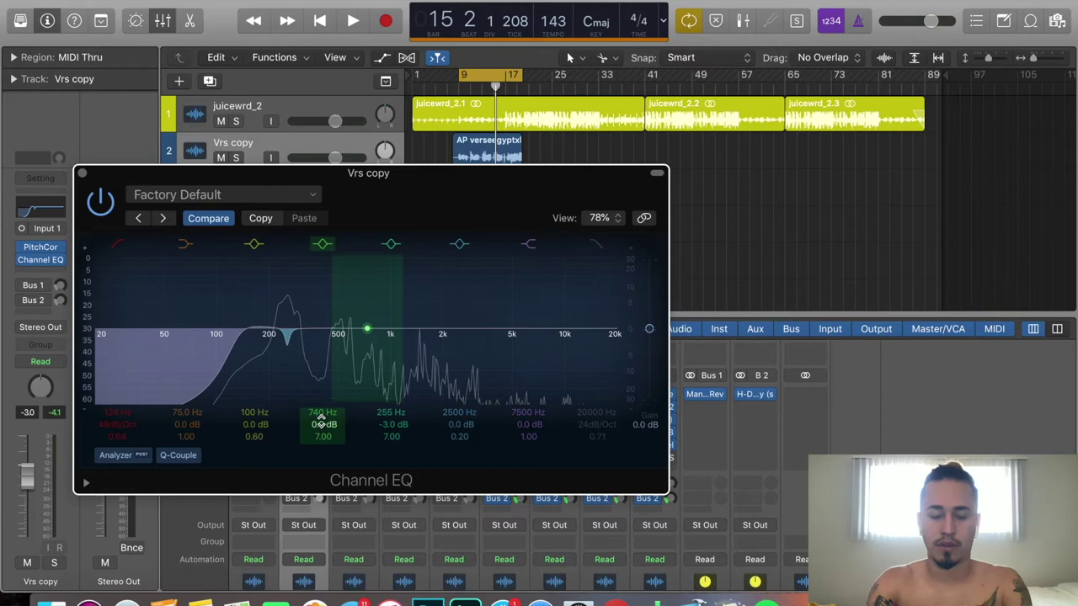
drag(323, 424, 322, 383)
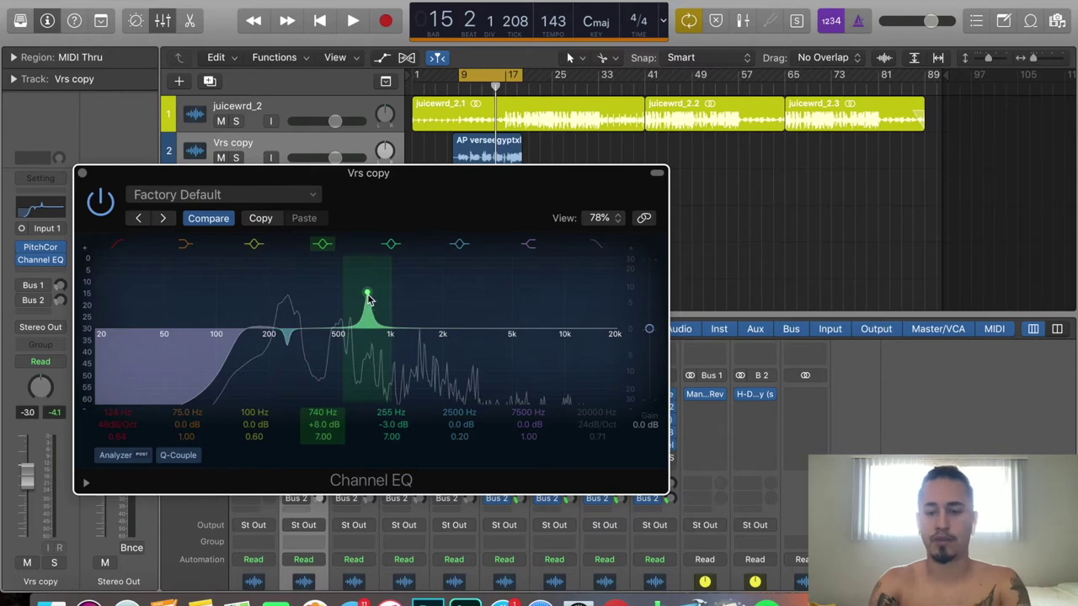
- Sweep the boost to the 580 Hz resonance while listening and set its gain to -3 dB
key(space)
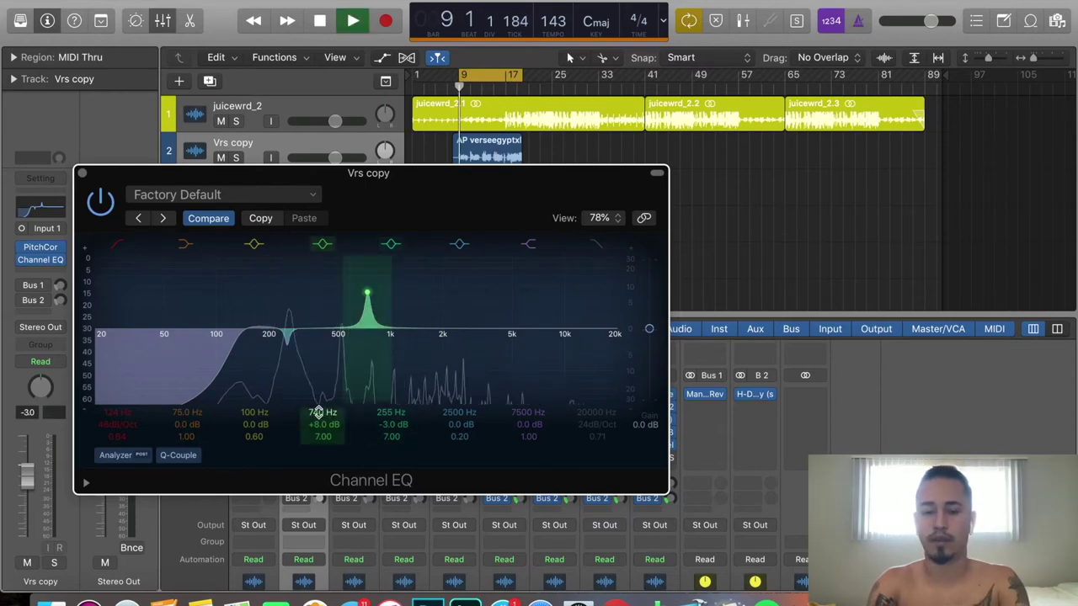
mouse_move(317, 413)
mouse_down()
mouse_move(317, 431)
mouse_move(316, 413)
mouse_up()
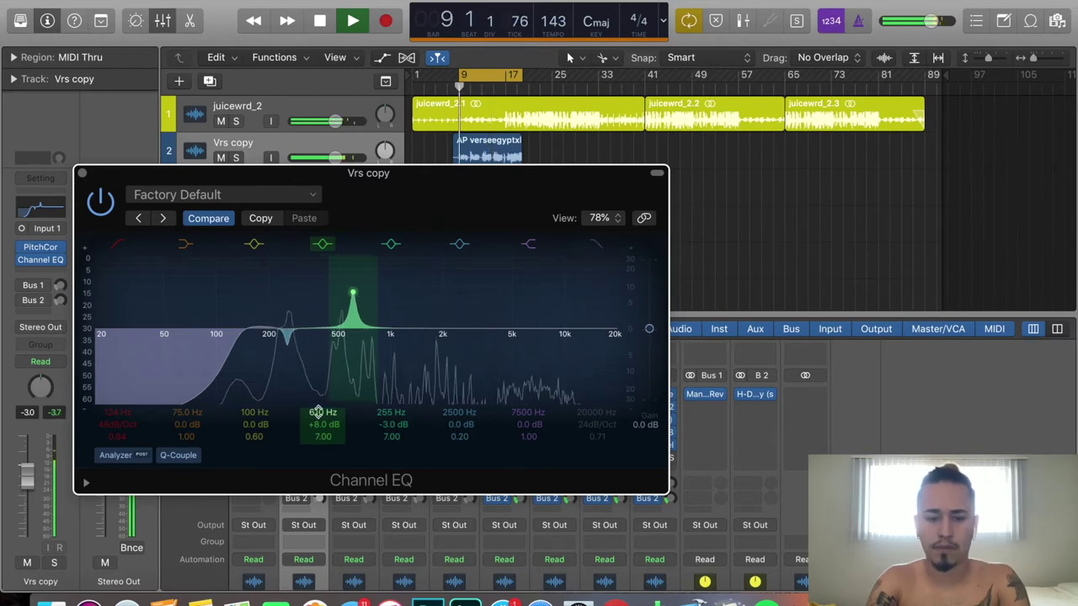
mouse_move(335, 416)
mouse_down()
mouse_move(334, 394)
mouse_move(334, 410)
mouse_up()
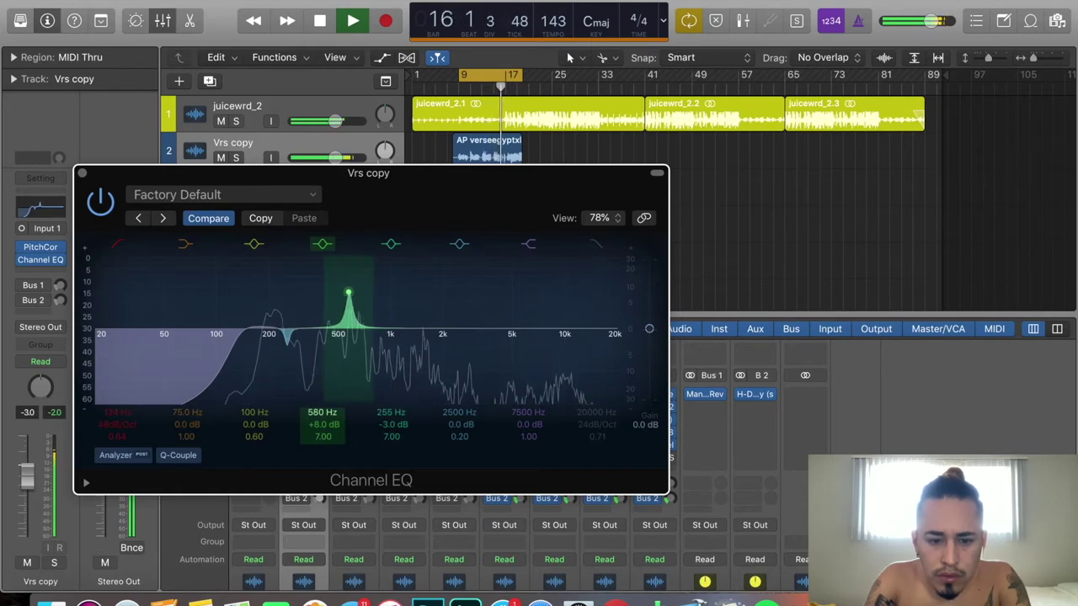
key(space)
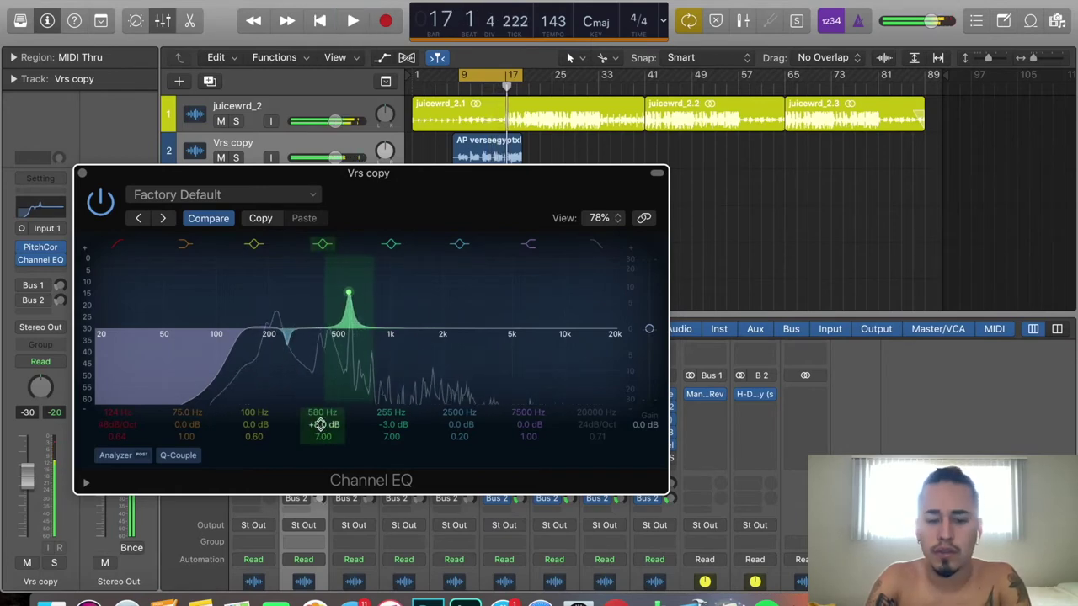
double_click(320, 426)
text(-3)
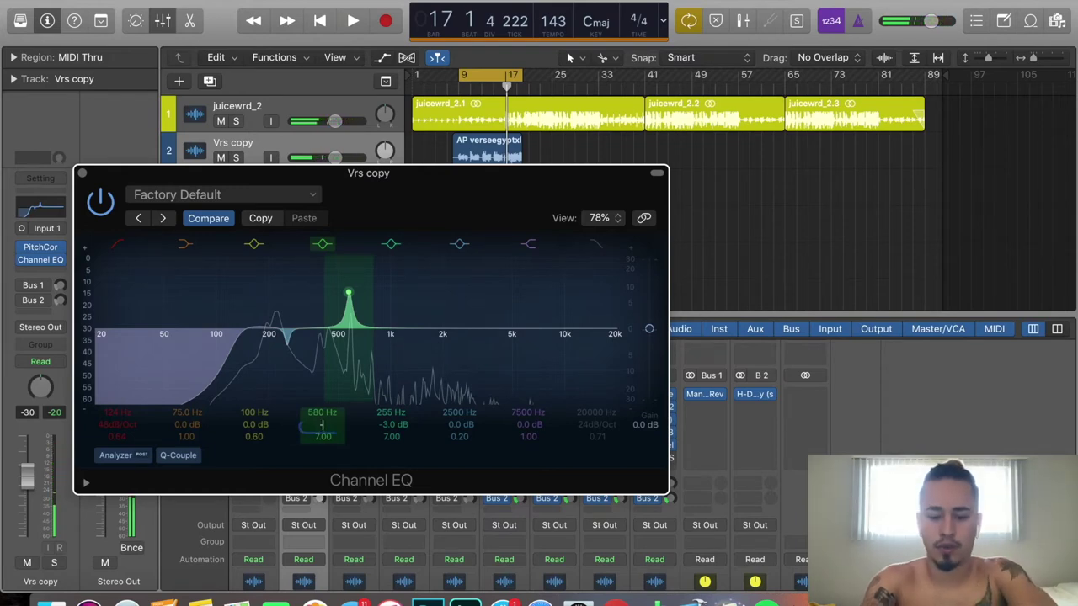
key(Return)
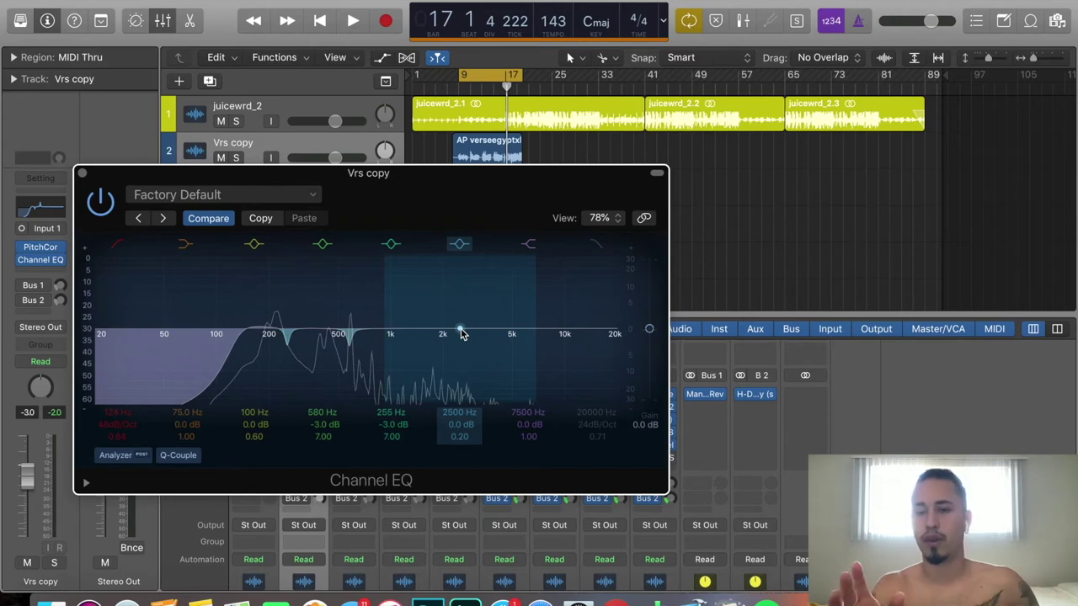
- During playback, boost the 2500 Hz band near 2100 Hz, narrow it, then shift it lower
key(space)
drag(462, 331, 449, 325)
drag(459, 435, 462, 433)
key(space)
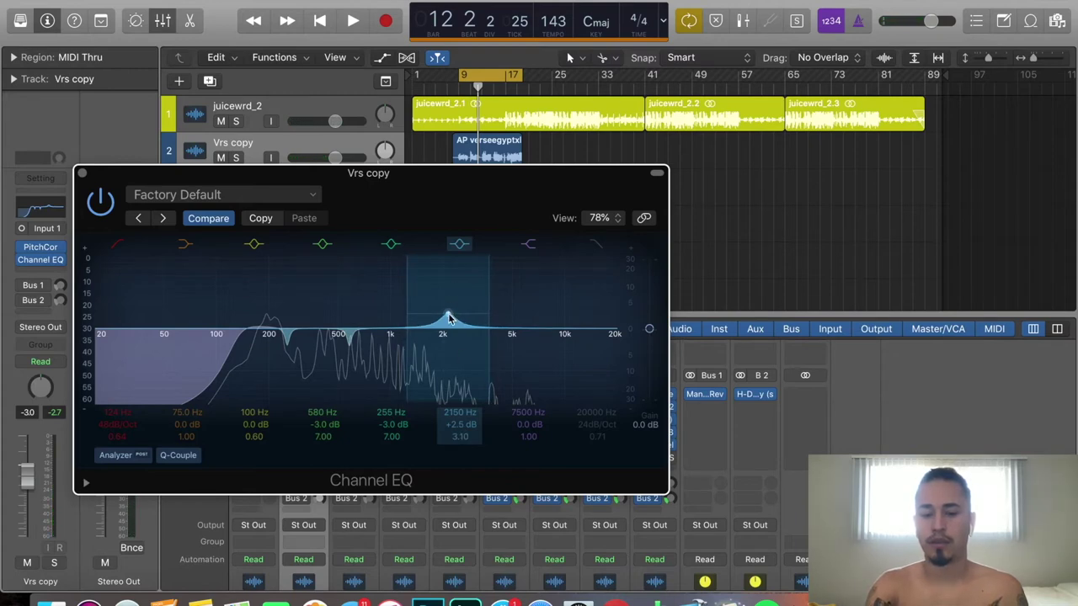
drag(449, 318, 433, 306)
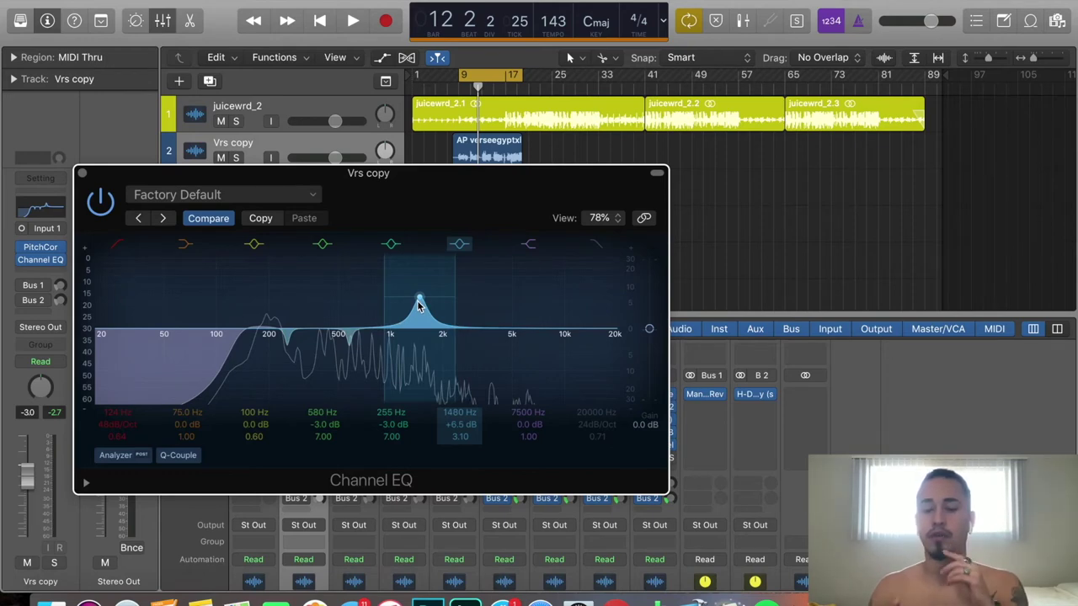
- Settle the presence boost at 1820 Hz and set its gain to +3.0 dB
key(space)
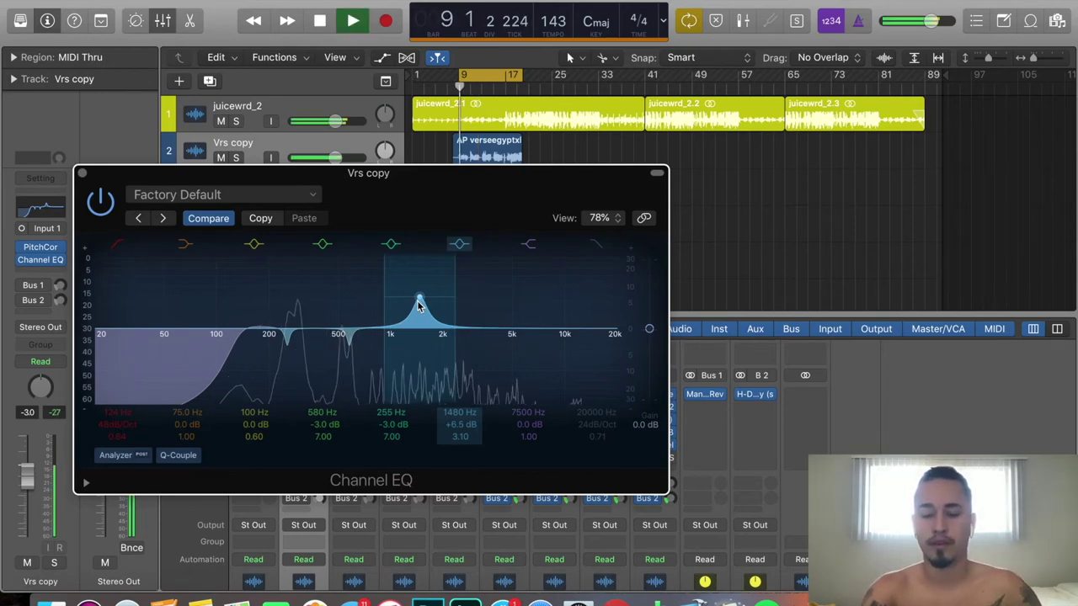
drag(419, 301, 436, 288)
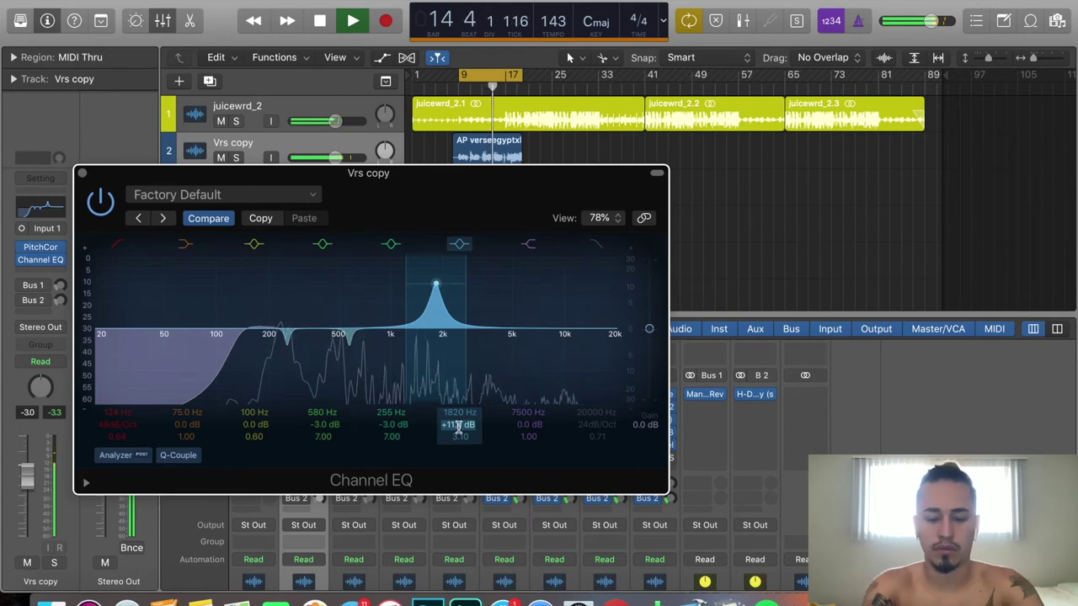
drag(458, 424, 457, 455)
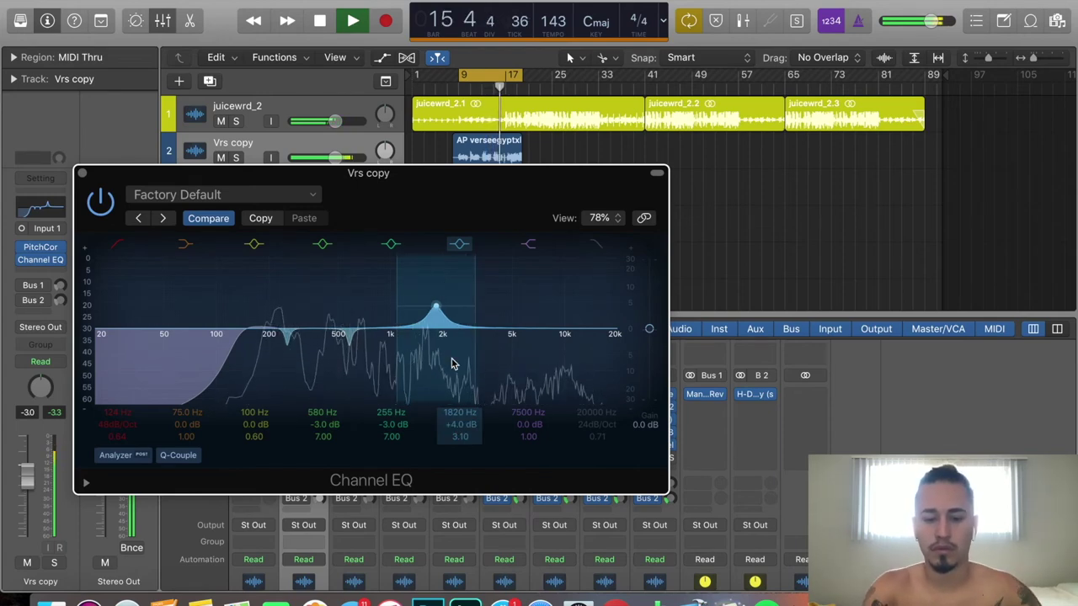
key(space)
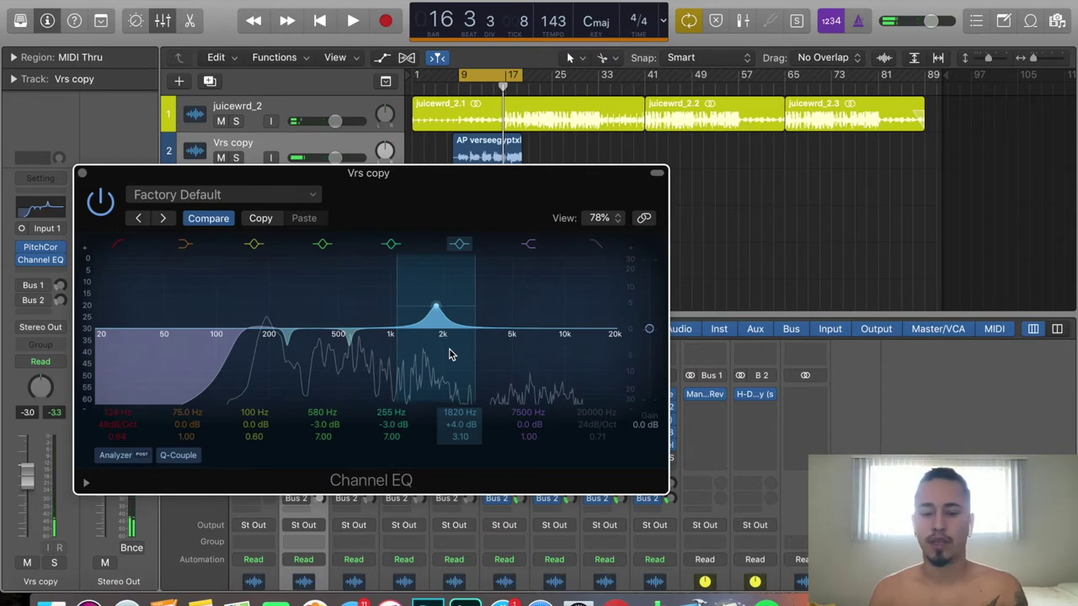
double_click(457, 424)
text(3)
key(Return)
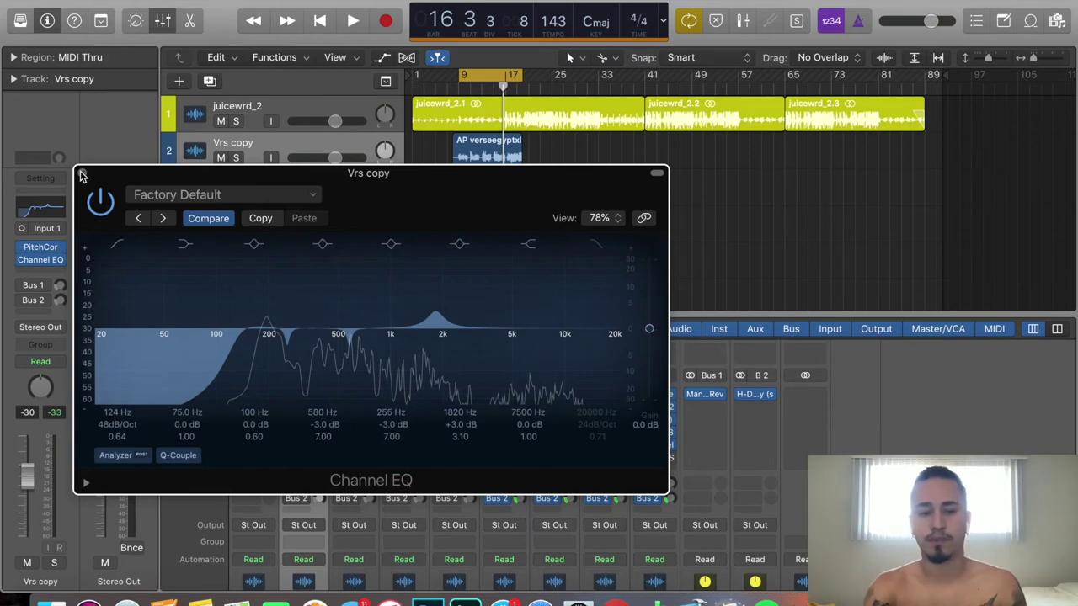
- Copy the Channel EQ to the next vocal strip and insert a mono Compressor on Vrs copy
click(82, 175)
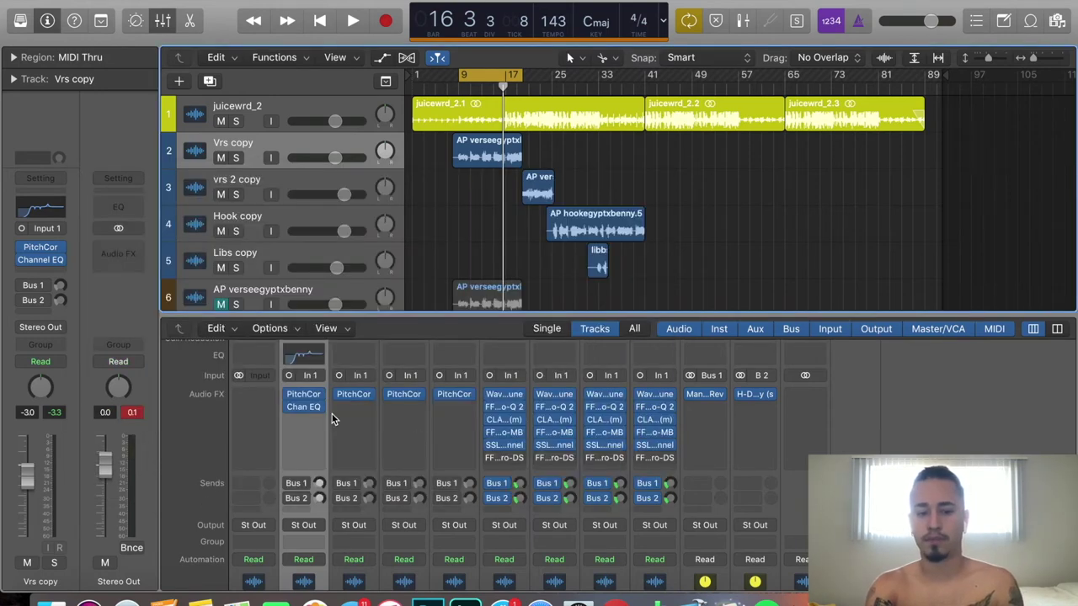
drag(309, 411, 454, 413)
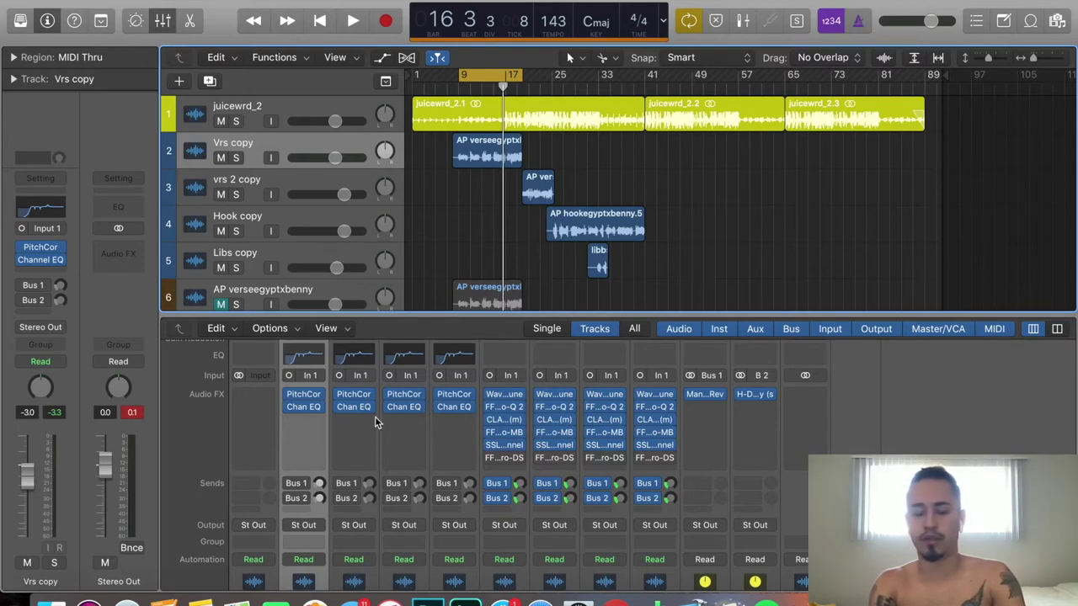
click(316, 423)
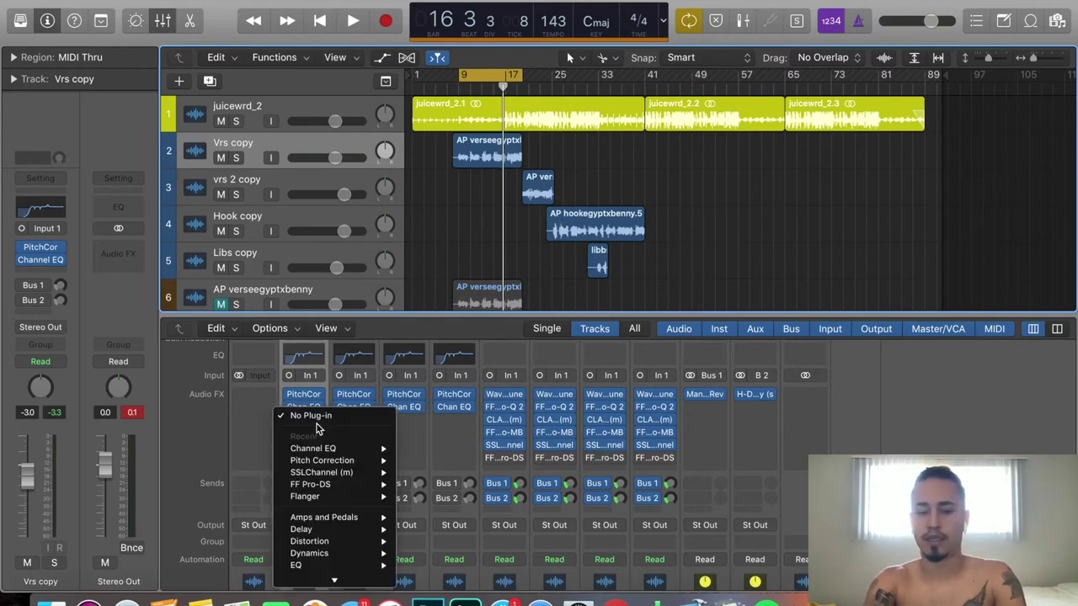
mouse_move(325, 430)
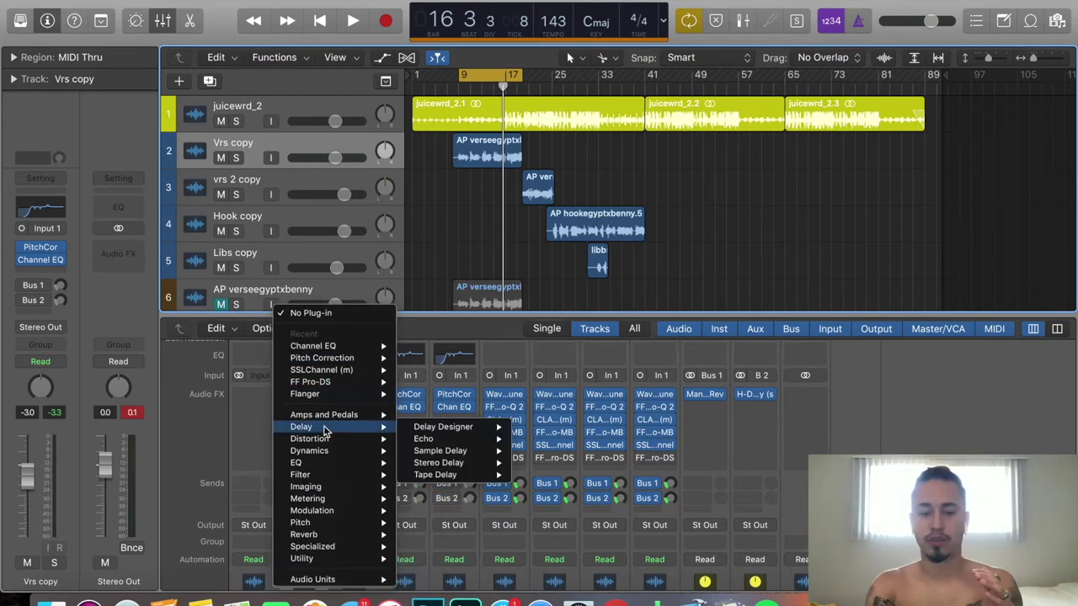
mouse_move(328, 454)
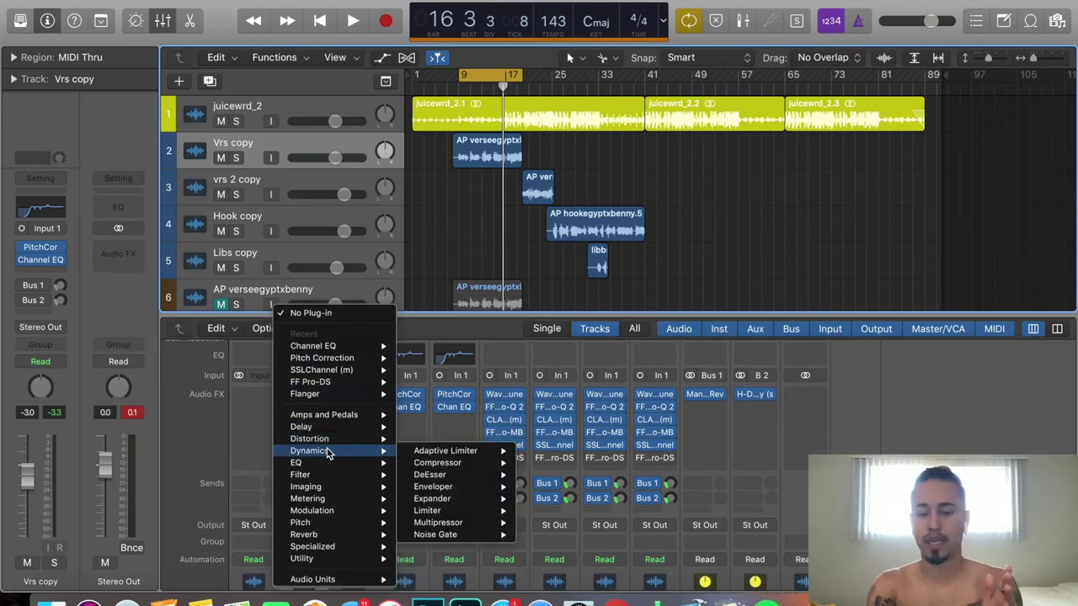
mouse_move(436, 466)
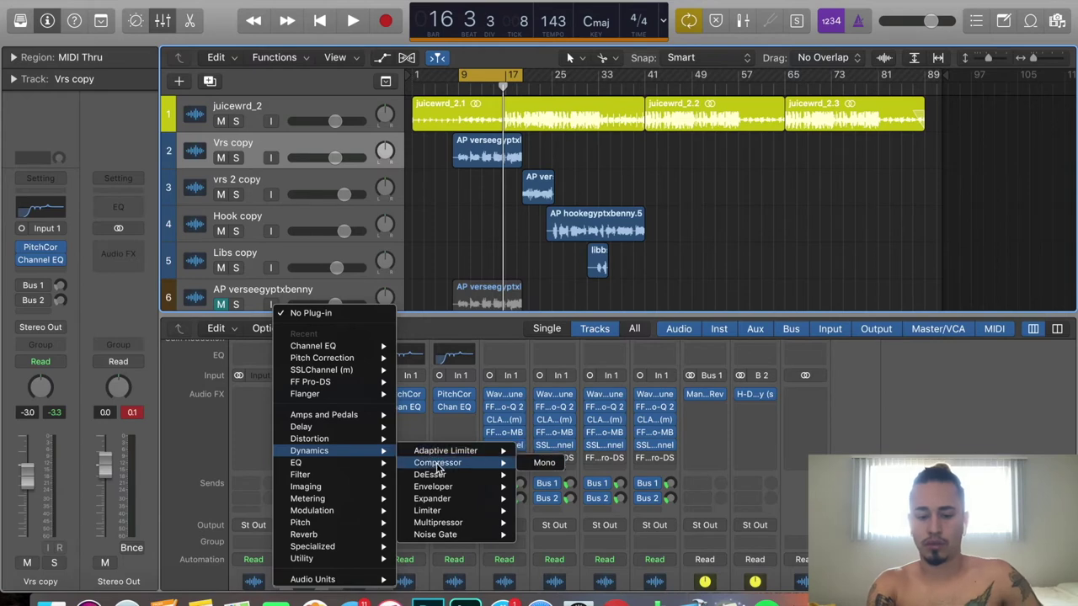
click(526, 464)
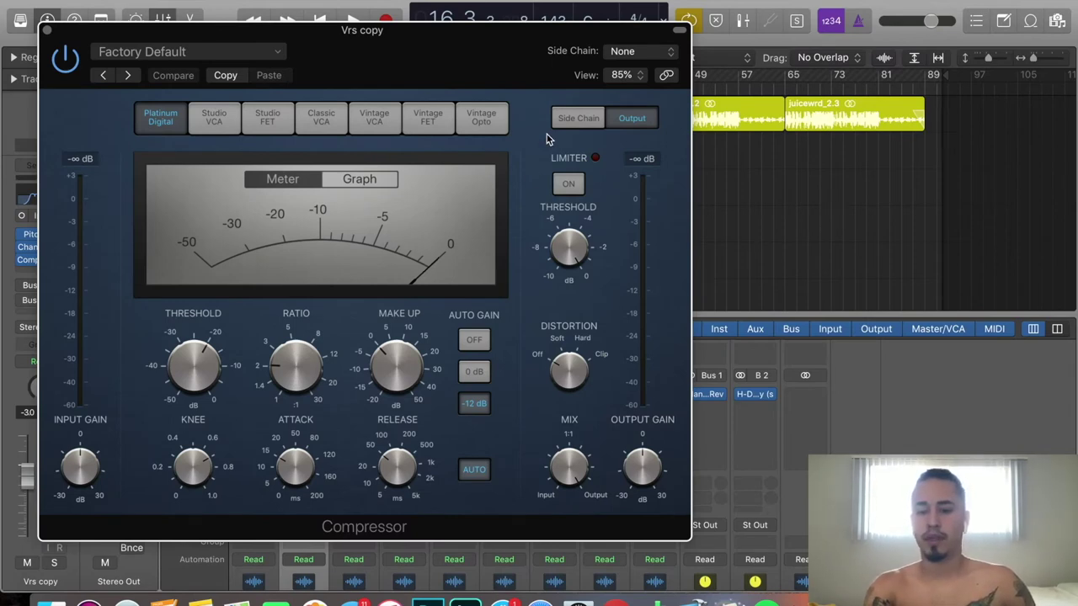
- Load the Voice > Rap Vocal compressor preset and toggle the limiter off and on during playback
click(273, 54)
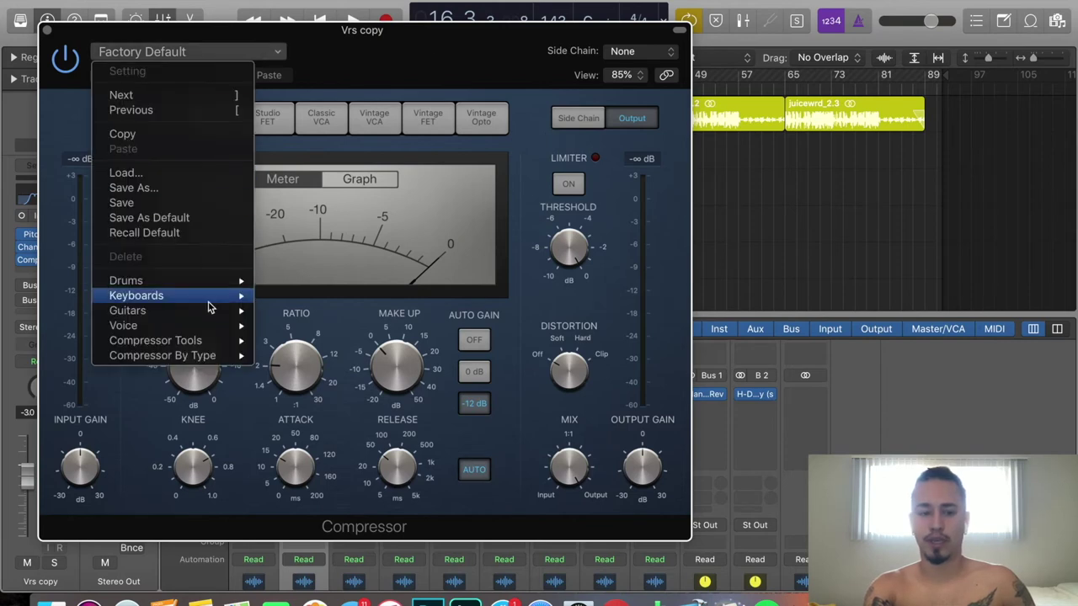
mouse_move(210, 327)
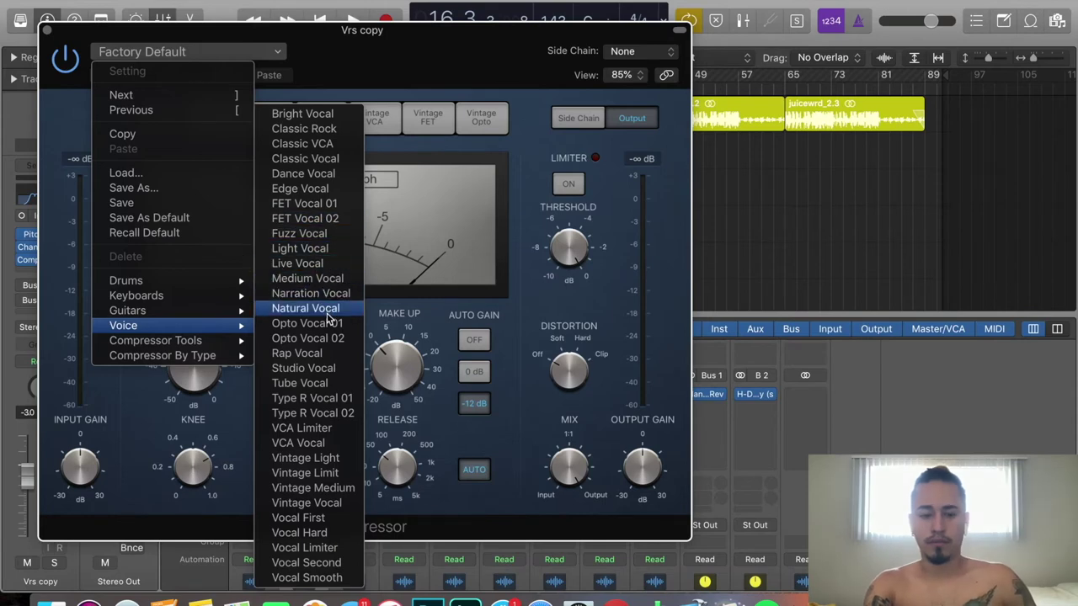
click(323, 354)
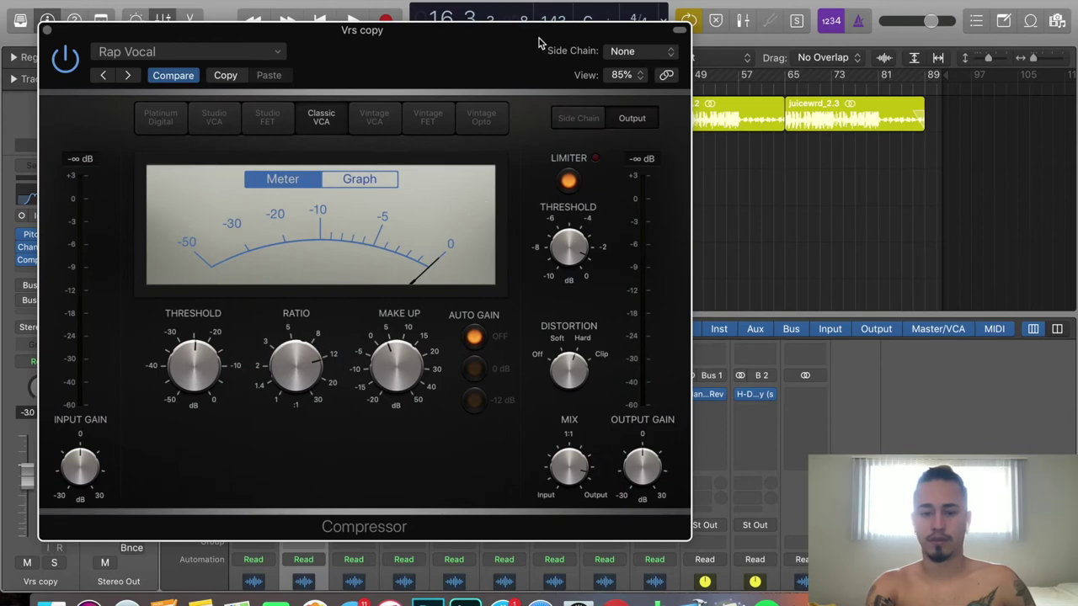
drag(544, 50, 537, 93)
key(space)
click(585, 231)
click(585, 232)
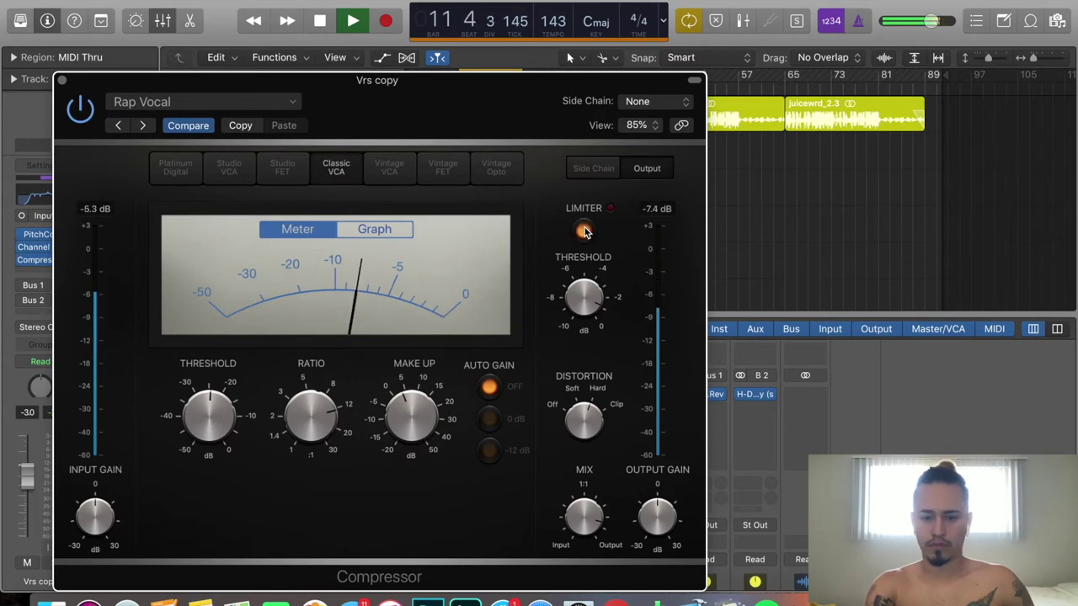
- Lower the compressor ratio to 8.3:1 and raise the threshold to -23.5 dB
drag(612, 81, 618, 21)
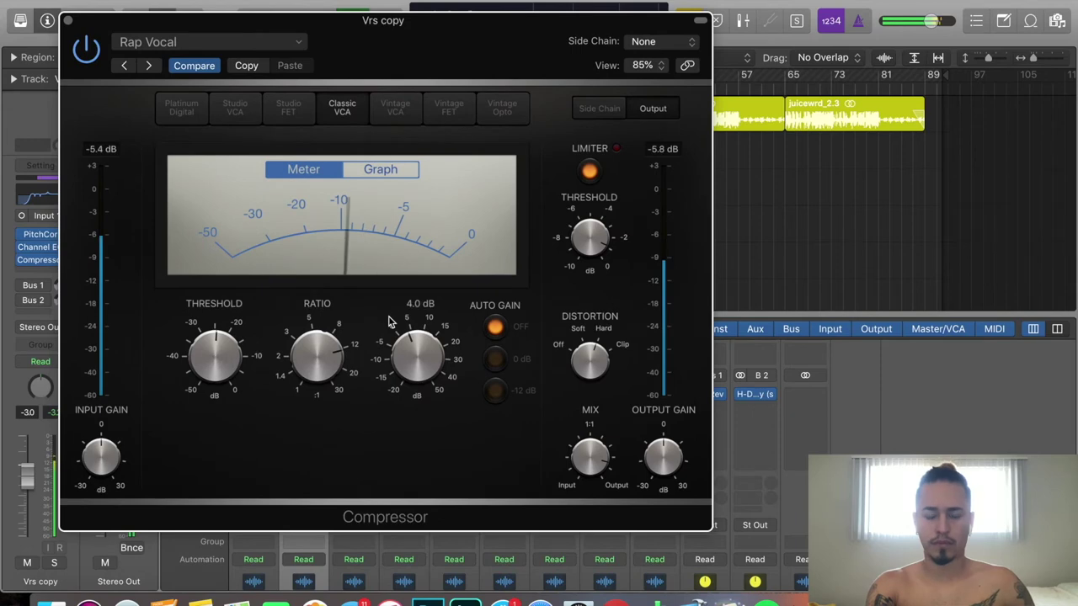
mouse_move(312, 370)
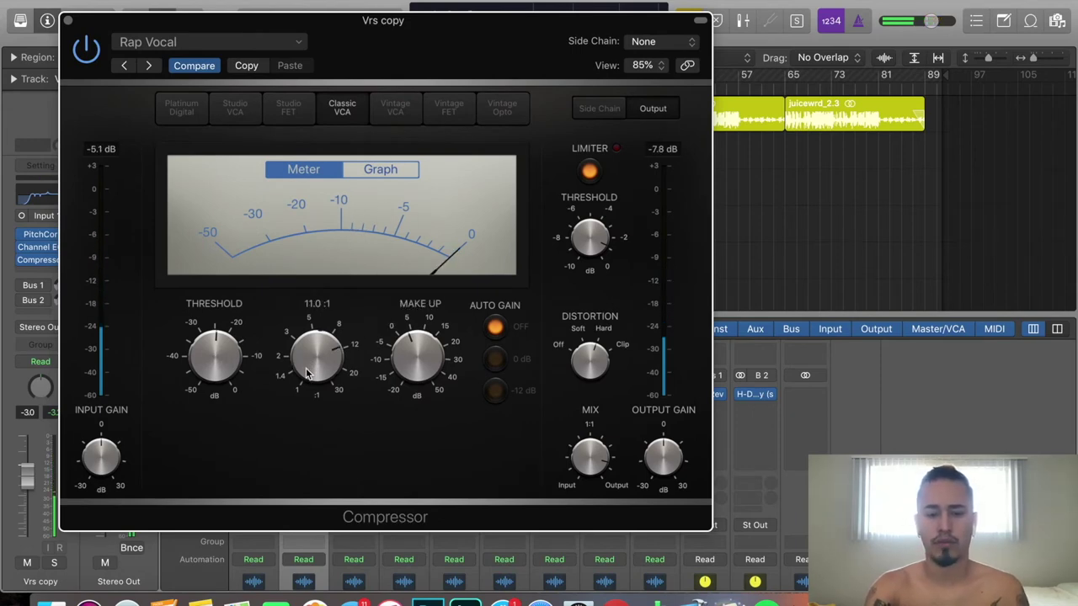
drag(311, 383, 313, 456)
mouse_move(226, 369)
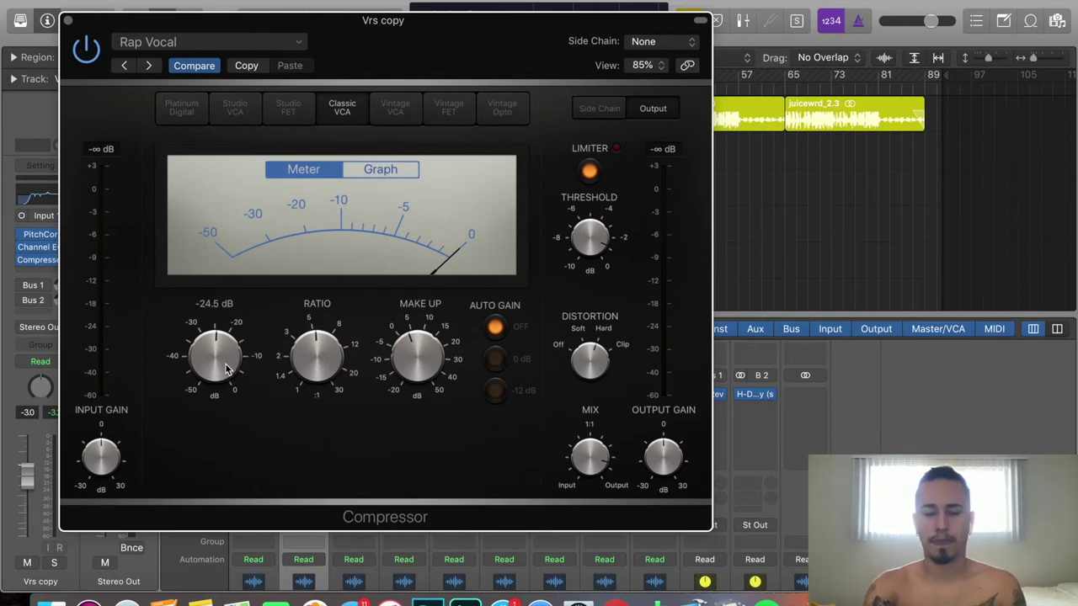
drag(226, 369, 209, 305)
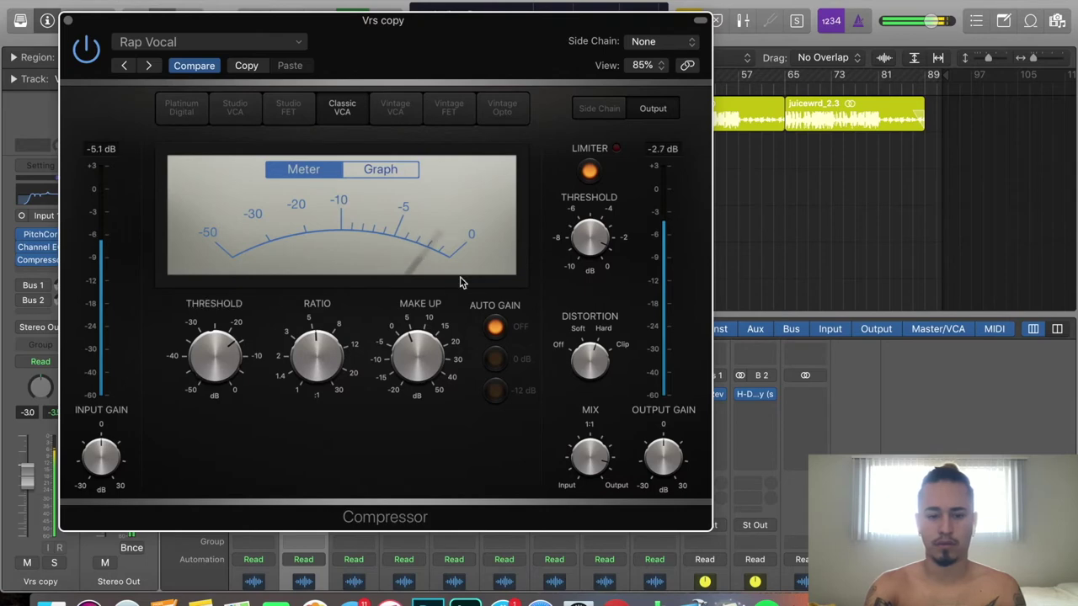
drag(102, 470, 101, 474)
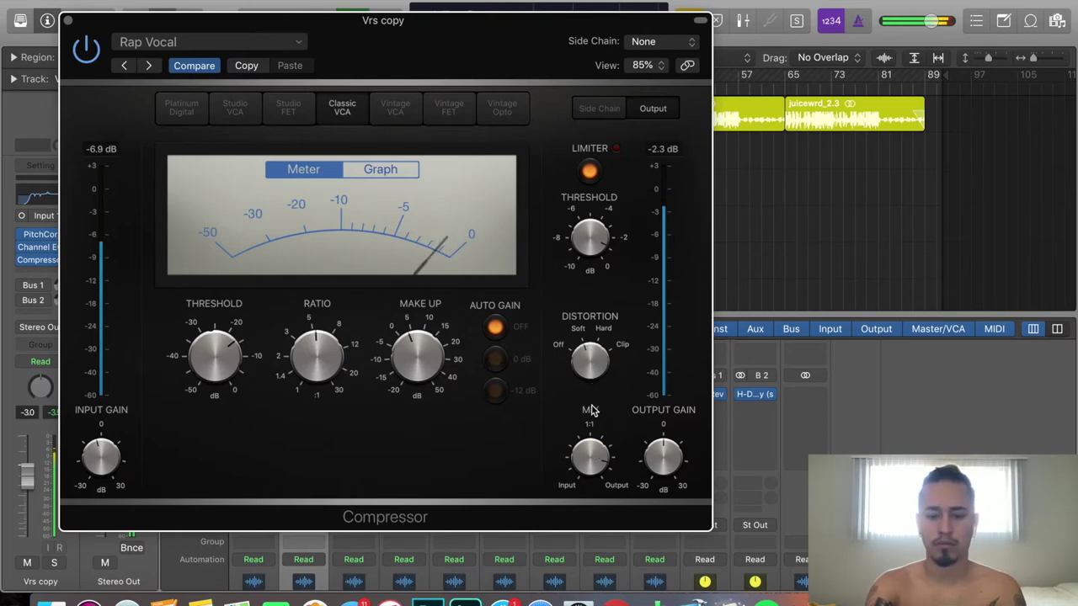
mouse_move(596, 252)
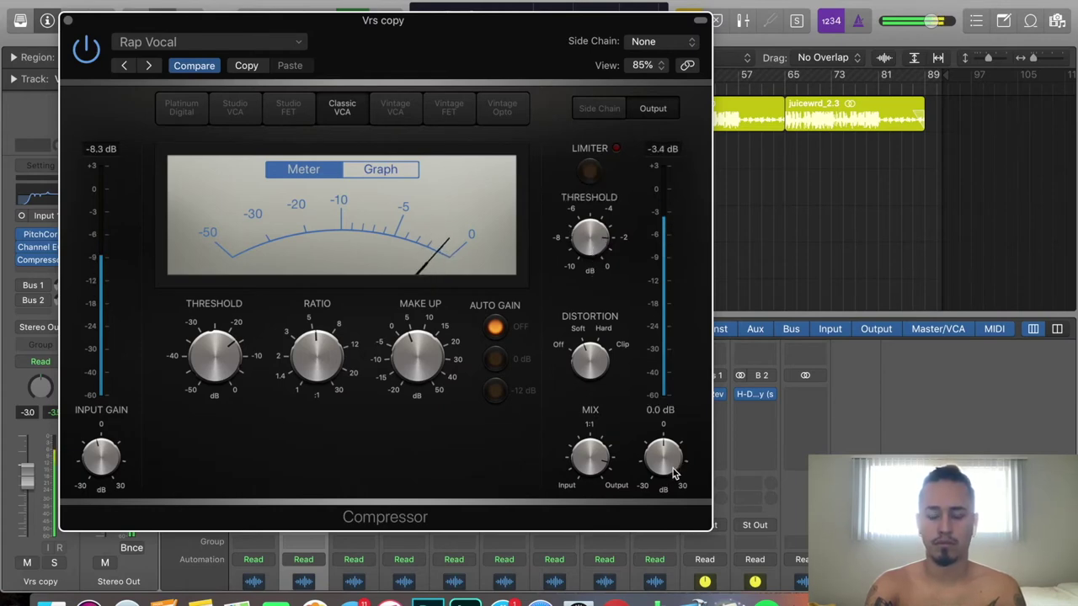
mouse_move(628, 199)
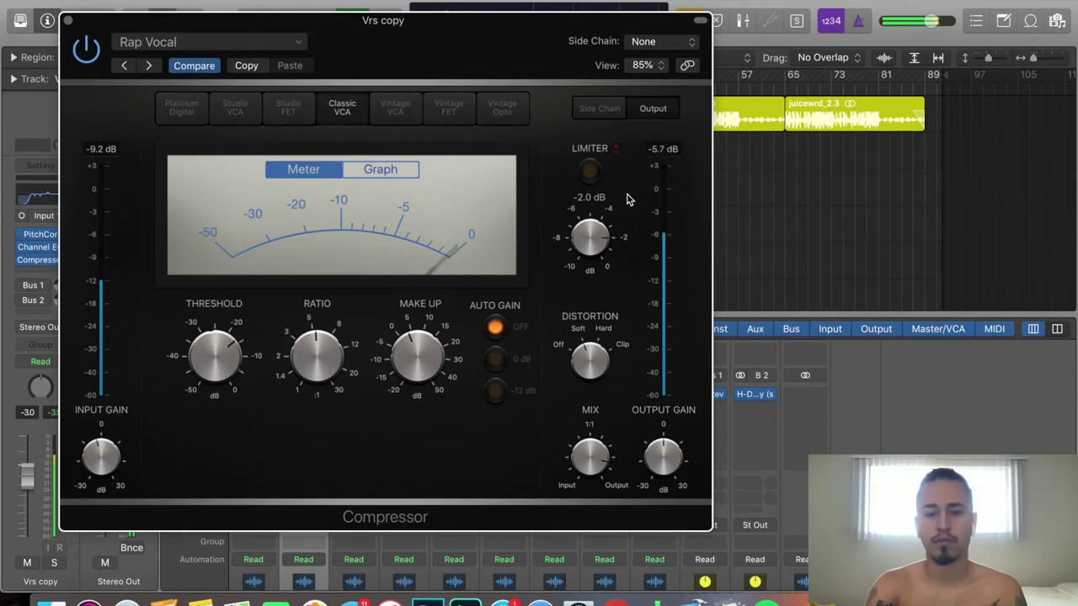
mouse_move(423, 364)
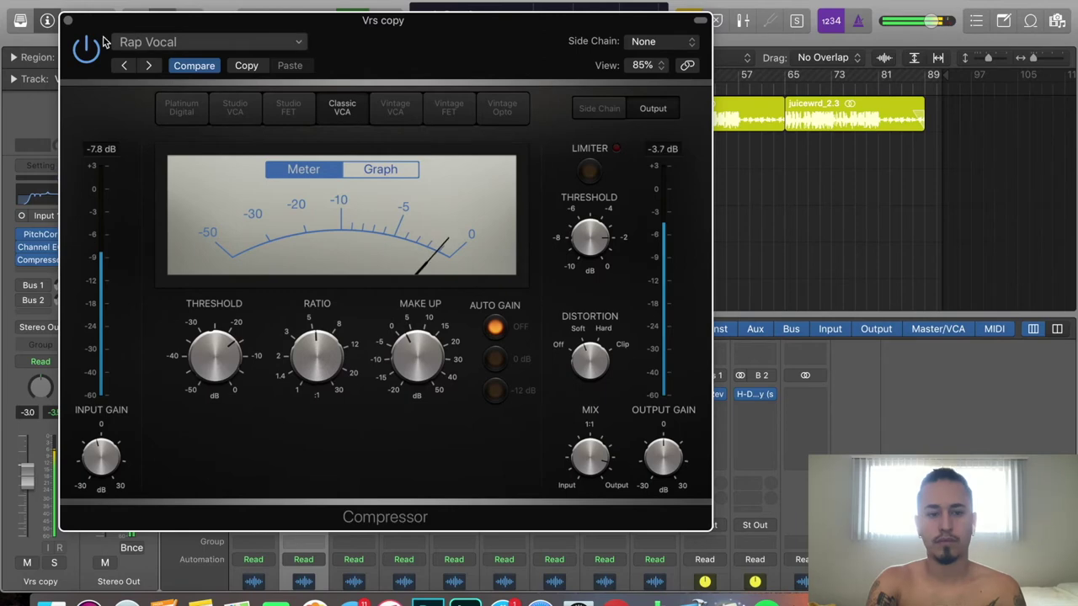
- Close the Compressor window and stop playback
click(68, 20)
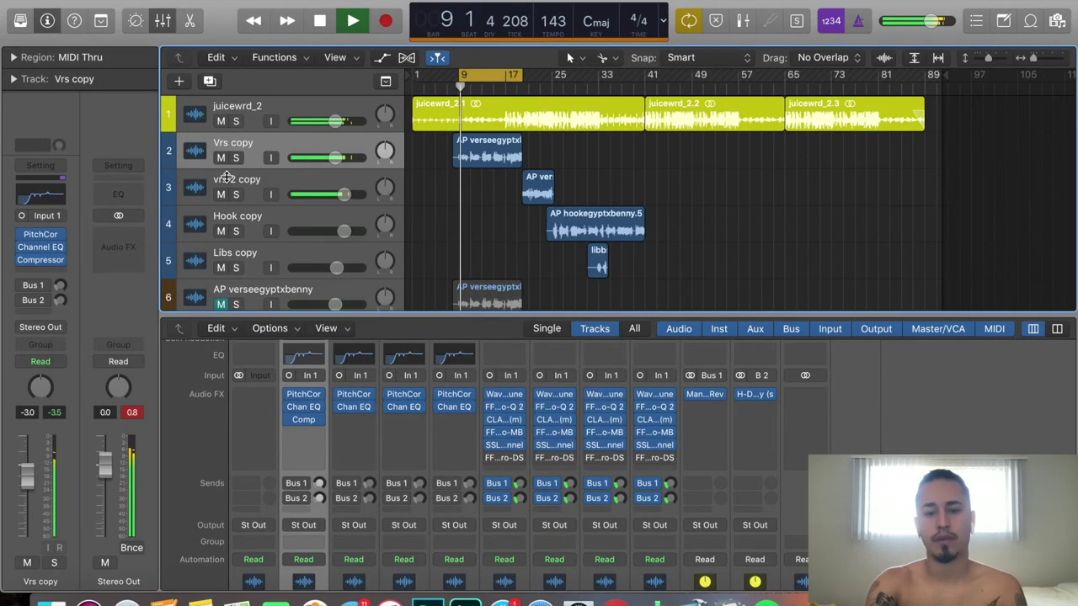
key(space)
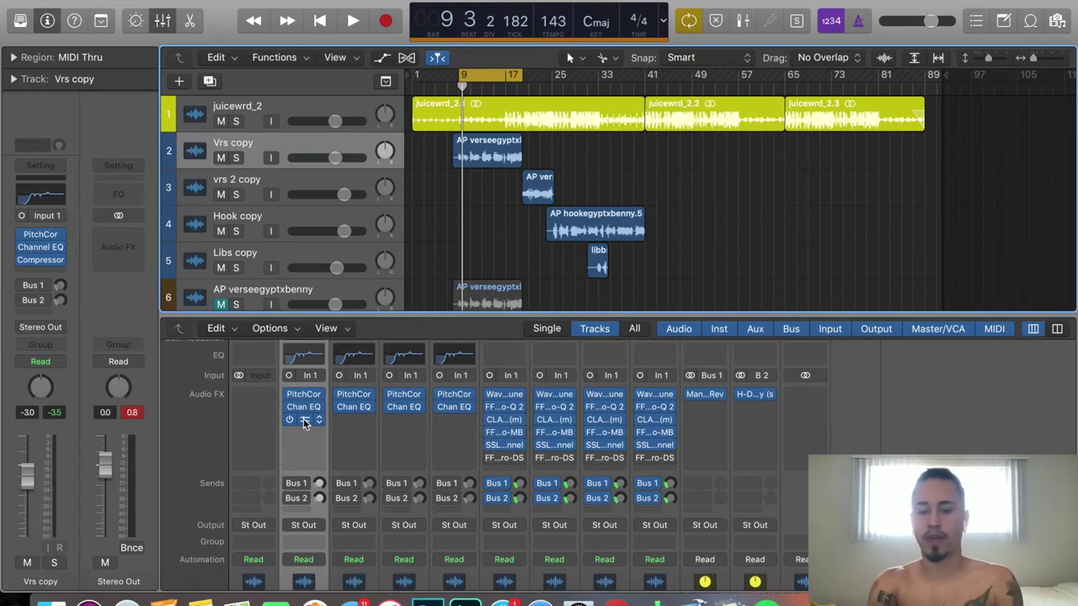
- Reopen the Vrs copy Compressor window to review its Rap Vocal settings, then close it
click(306, 424)
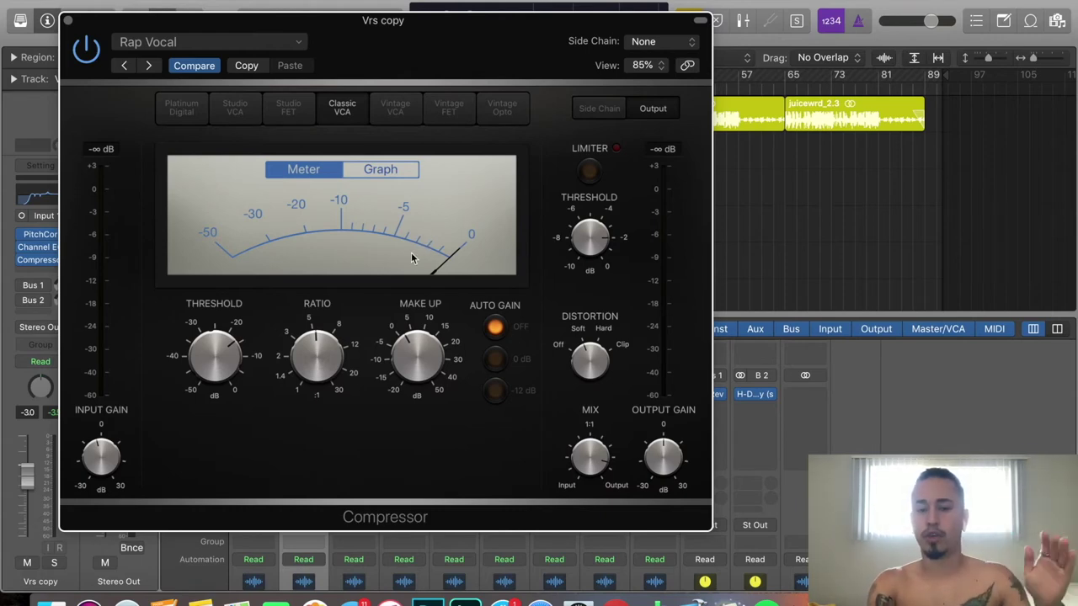
mouse_move(226, 369)
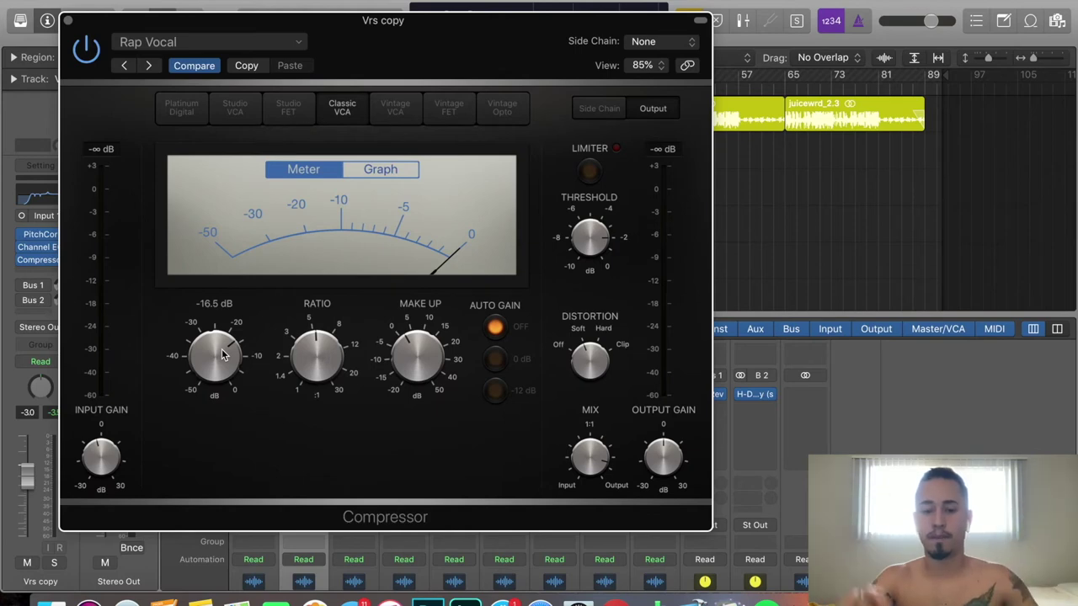
mouse_move(320, 356)
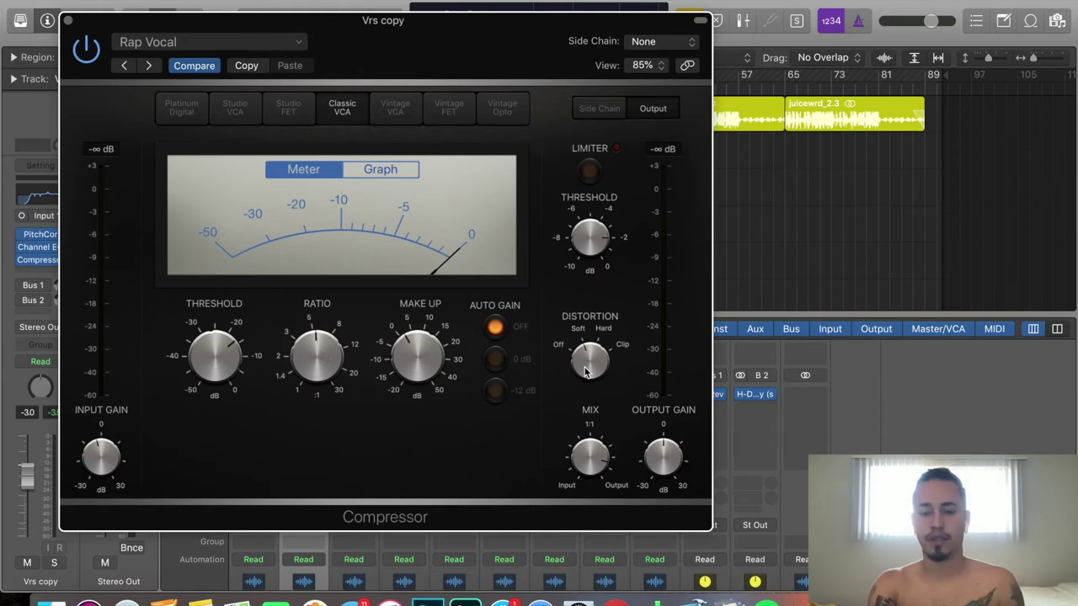
mouse_move(415, 372)
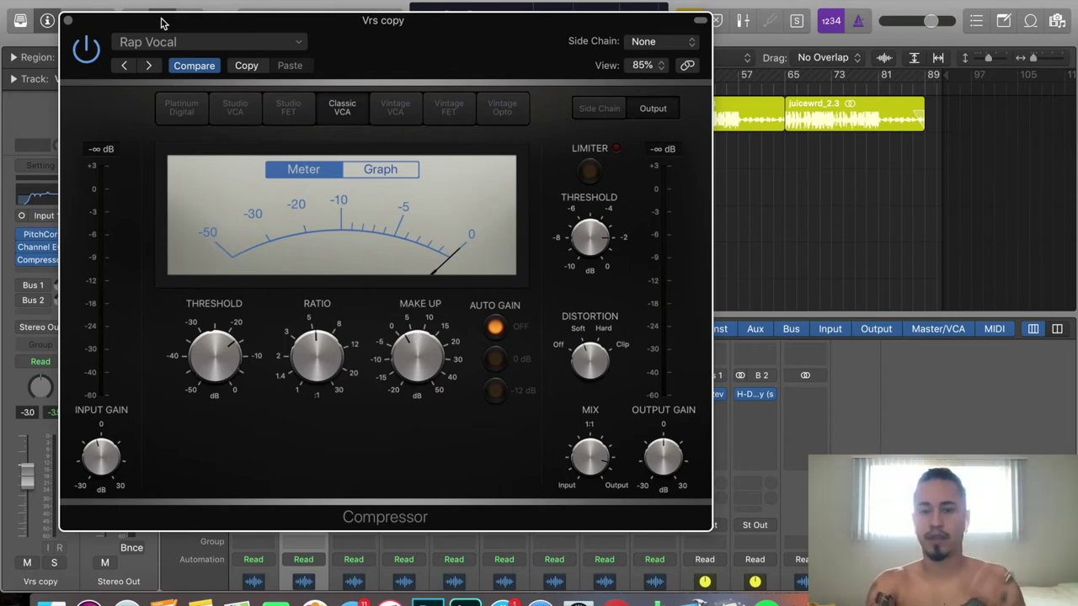
click(68, 19)
- Copy the compressor to another vocal strip, turn off cycle, and play from the start
drag(304, 418, 452, 428)
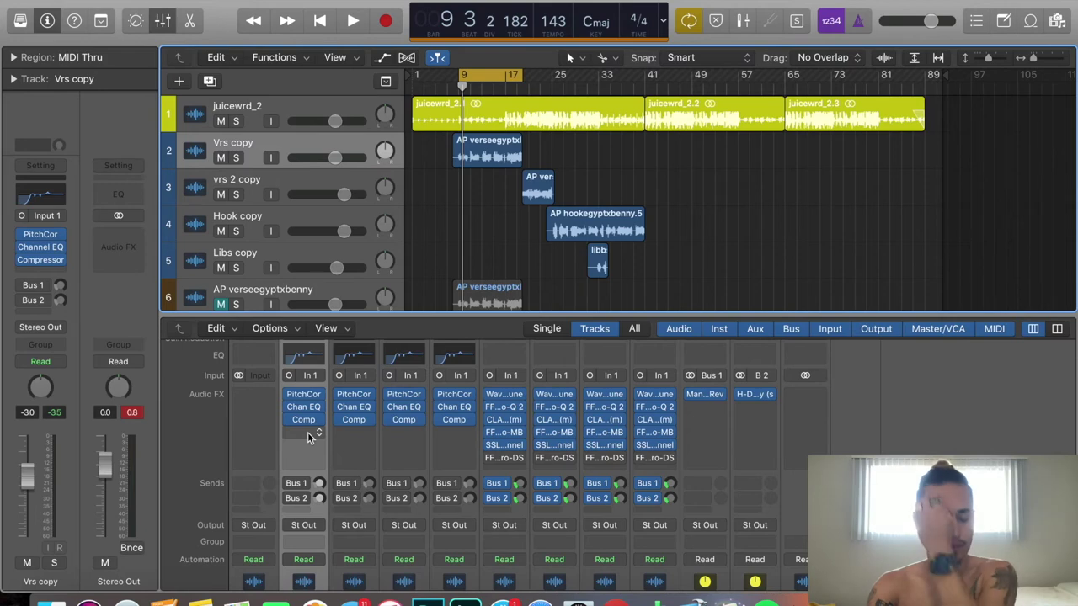
click(492, 76)
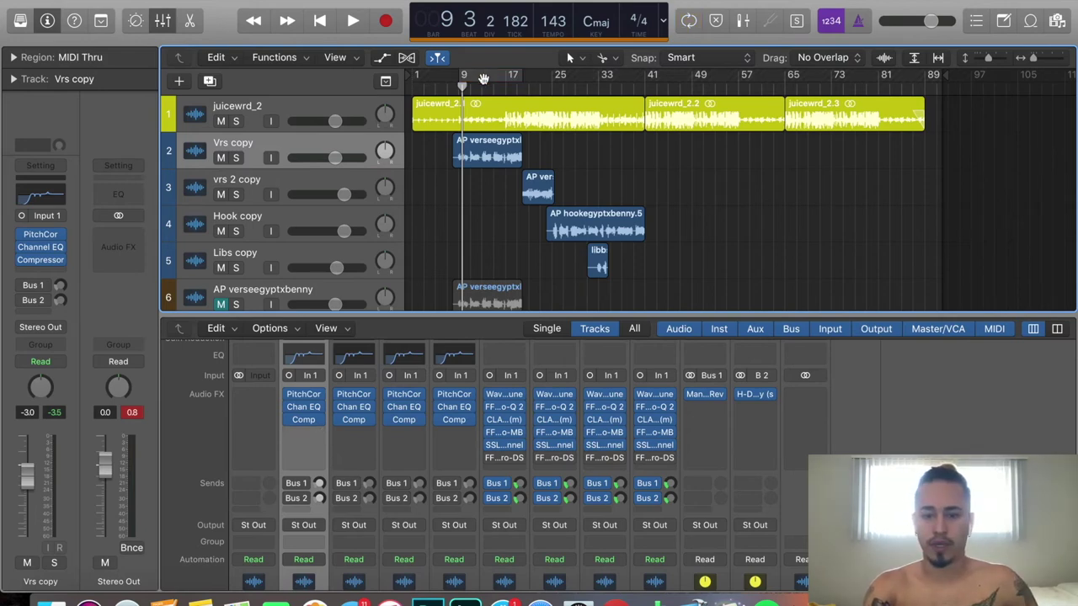
click(459, 89)
key(Return)
key(space)
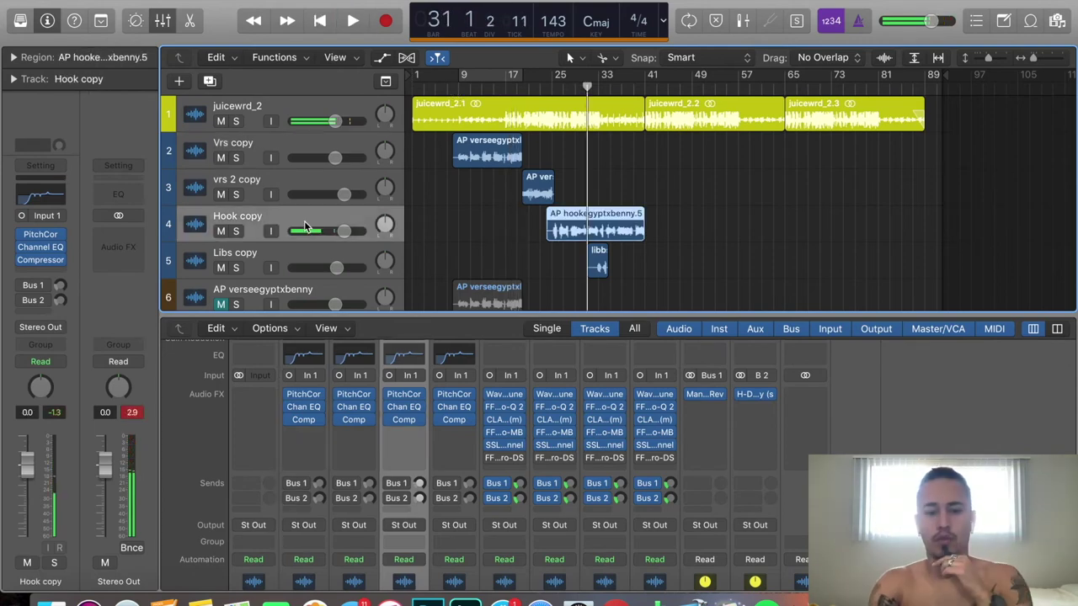
- Raise the Hook copy compressor ratio to about 6.3:1 and set output gain to -1.0 dB
click(405, 420)
drag(305, 367, 307, 351)
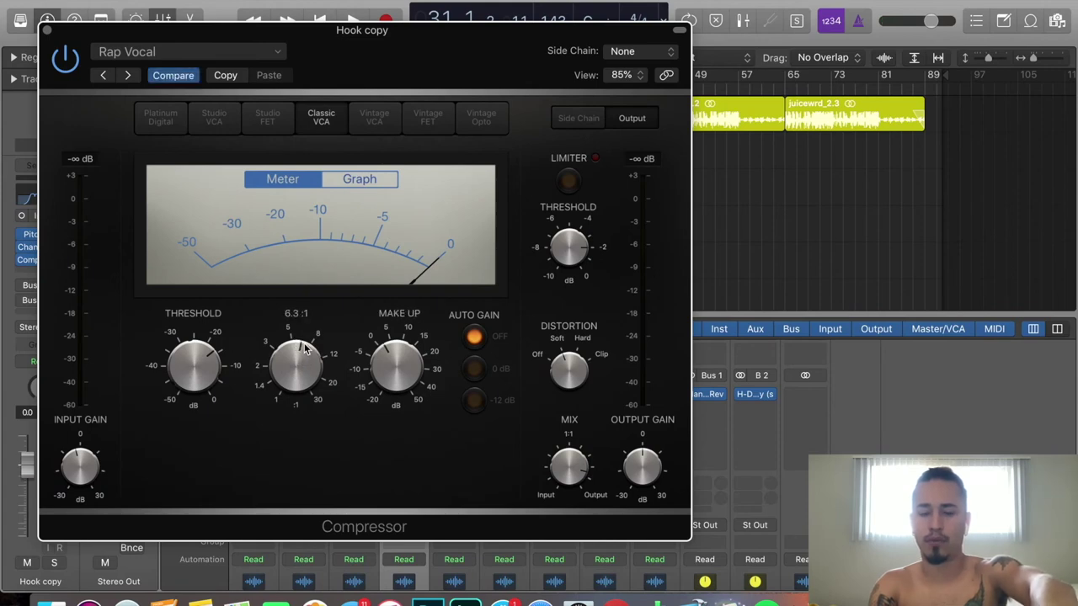
mouse_move(645, 465)
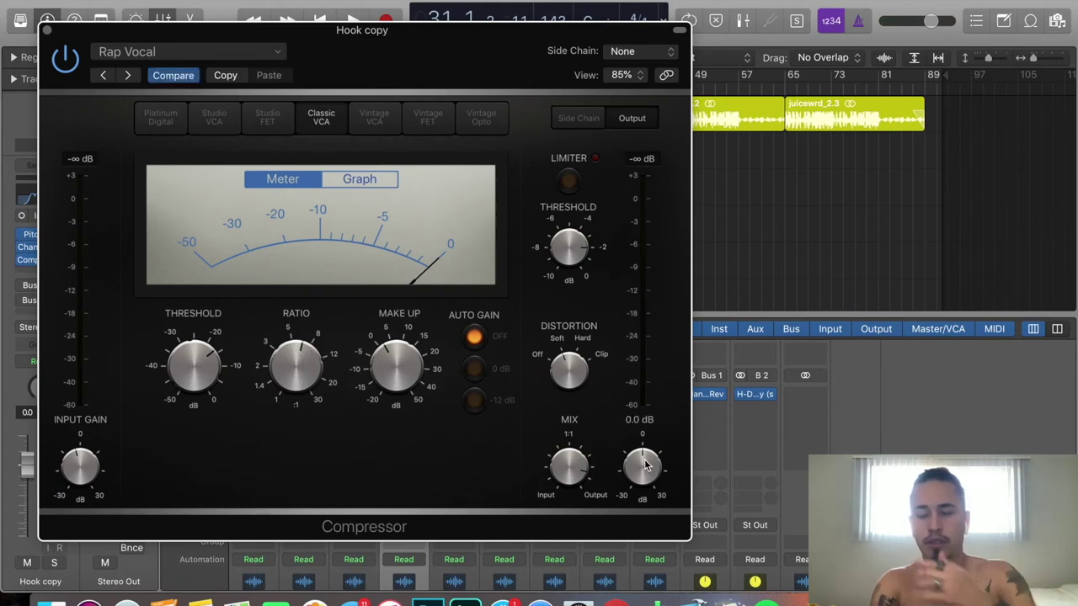
drag(645, 465, 646, 469)
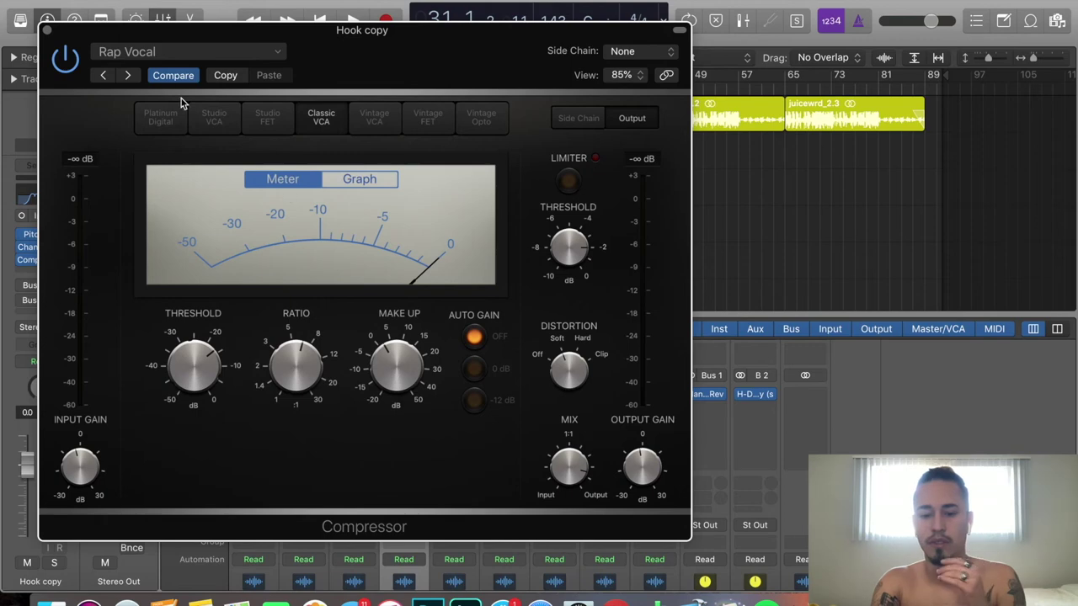
click(46, 30)
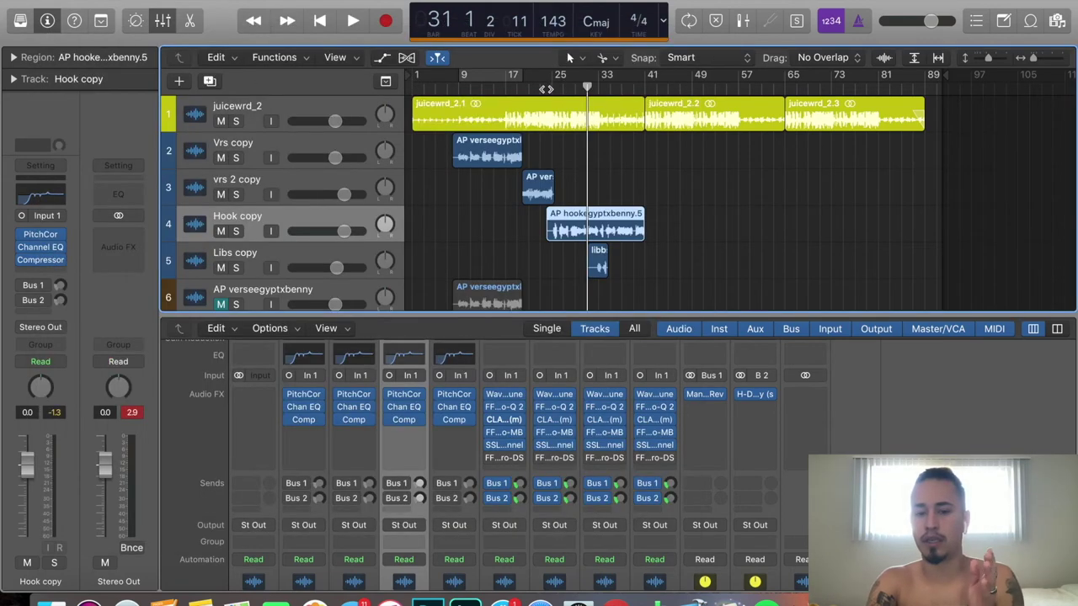
- Play from bar 24 and pull the vrs 2 copy track volume down slightly
click(546, 88)
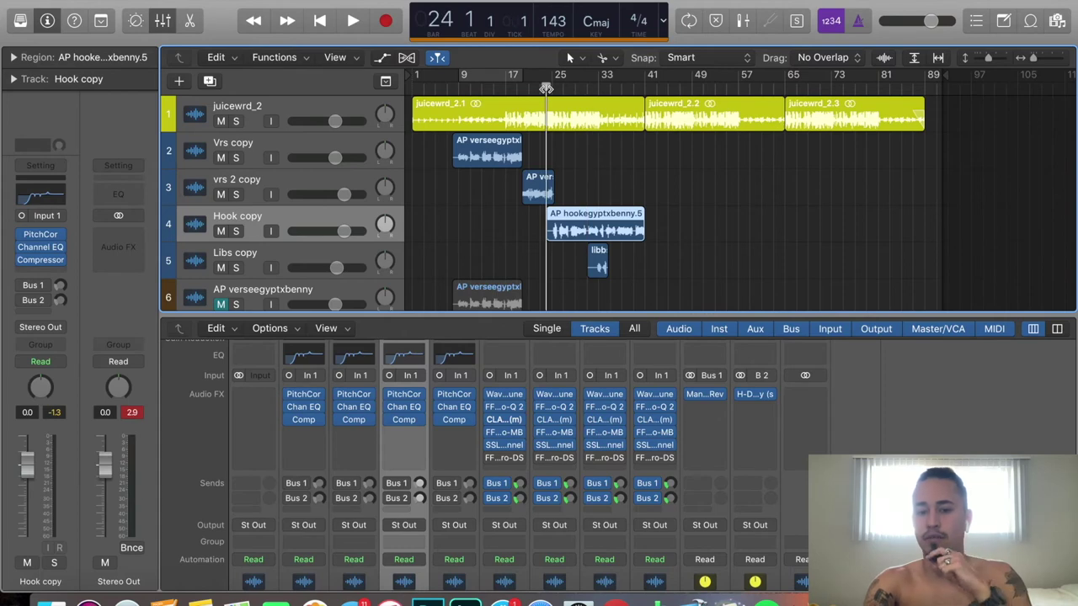
key(space)
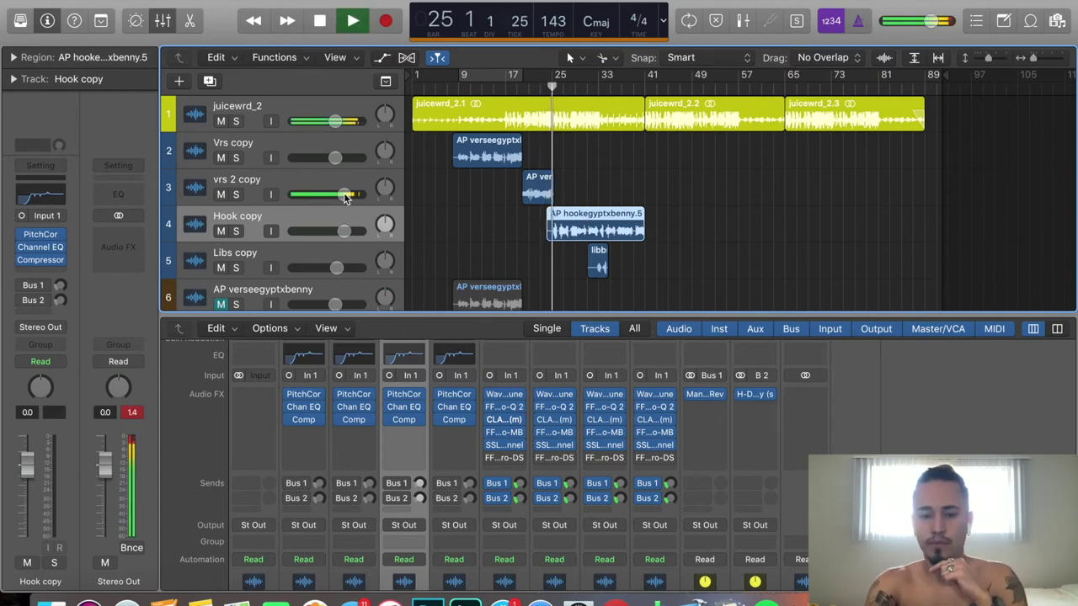
drag(345, 194, 341, 194)
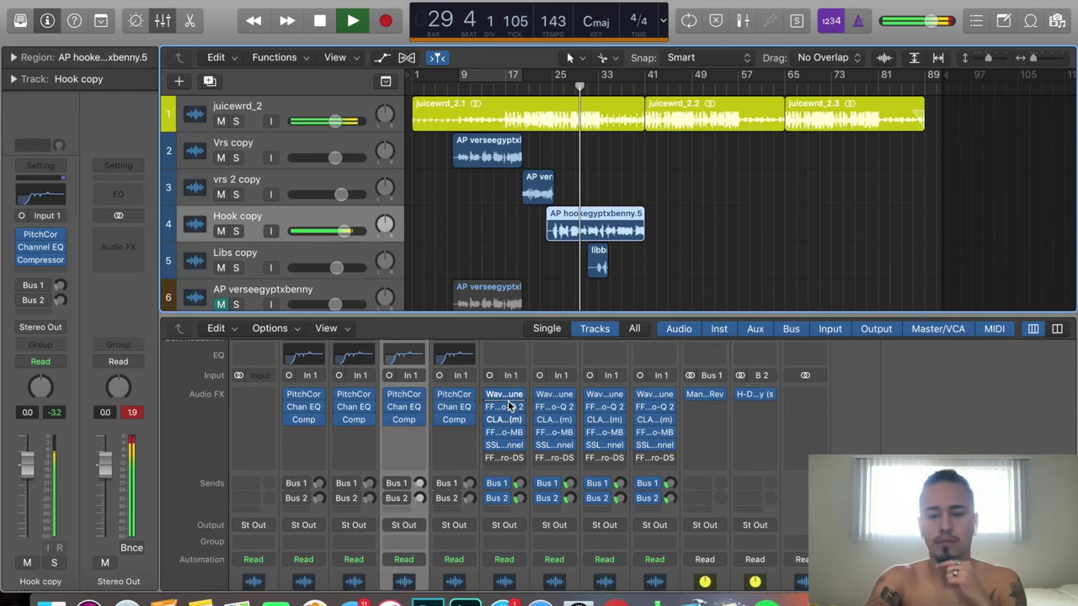
key(space)
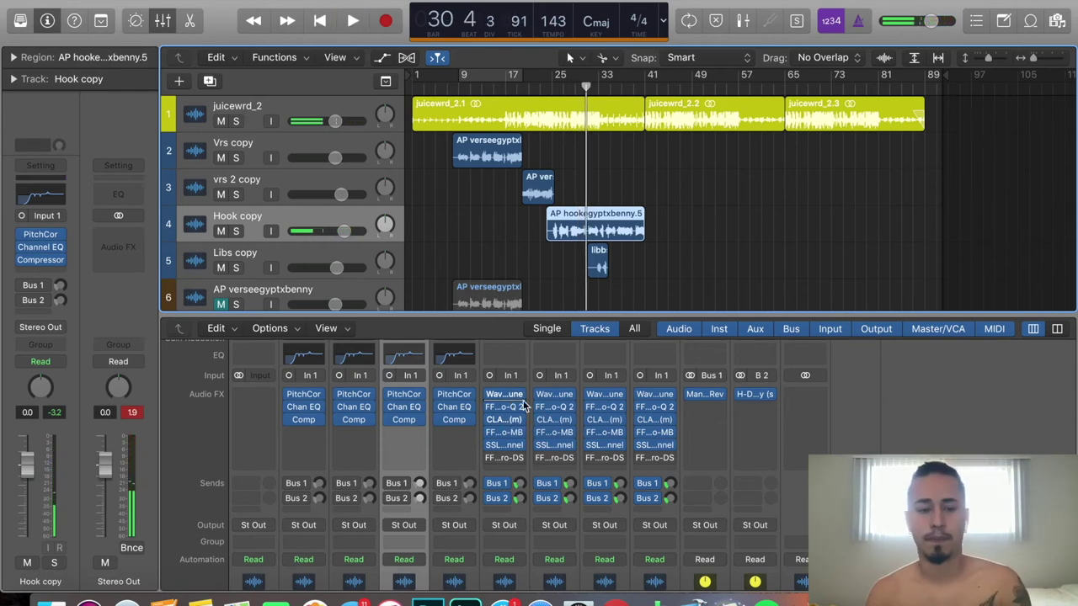
- Park the playhead at bar 26 and restore the bar 9–17 cycle loop
scroll(524, 406, up, 2)
click(556, 87)
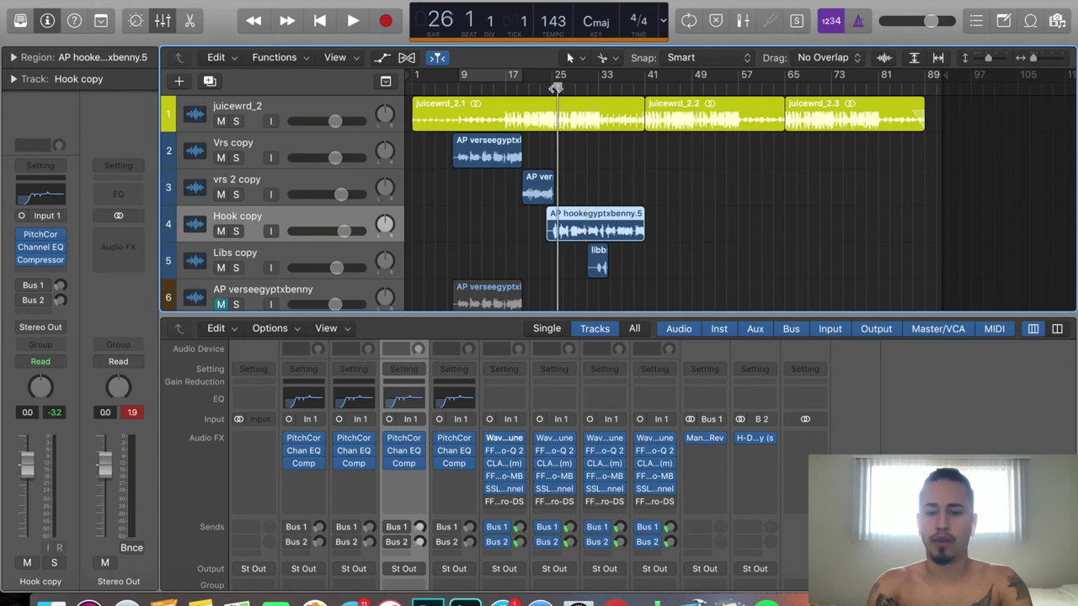
click(469, 74)
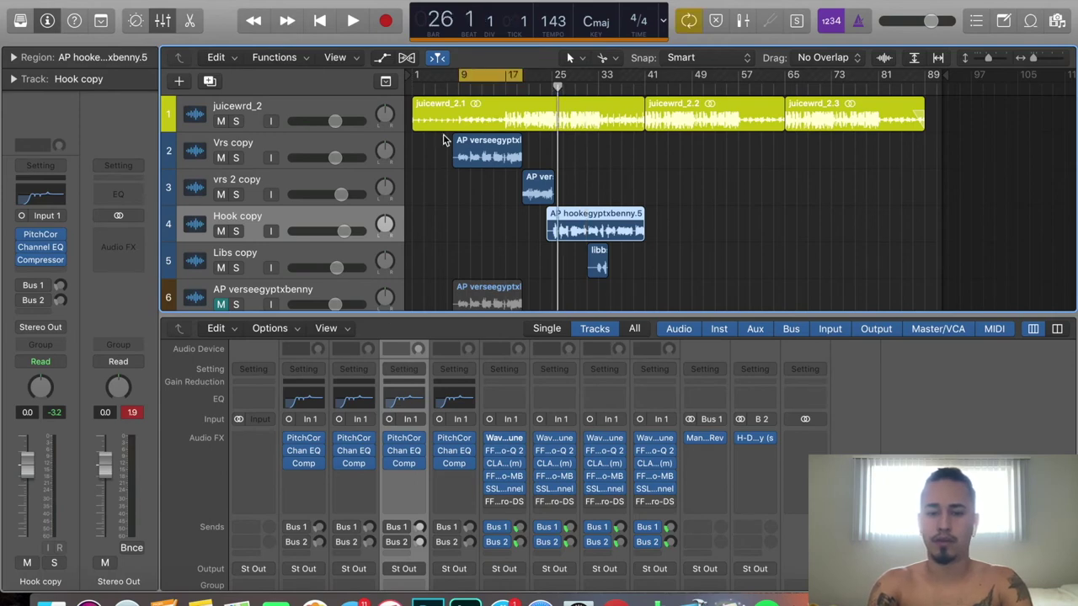
- Bypass the Compressor and Channel EQ on the Vrs copy strip
mouse_move(290, 468)
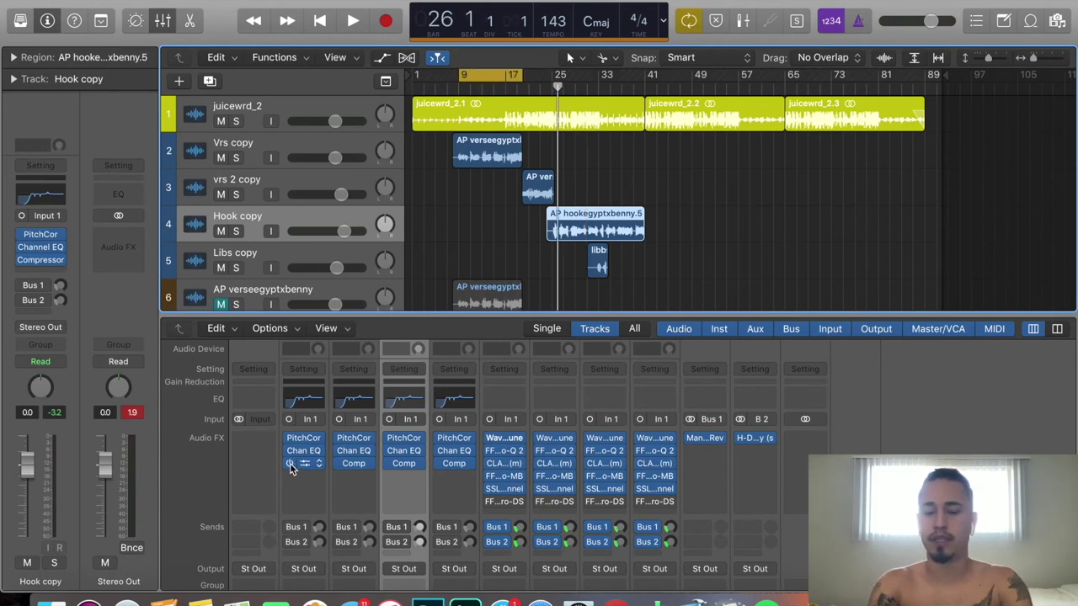
click(290, 463)
click(289, 452)
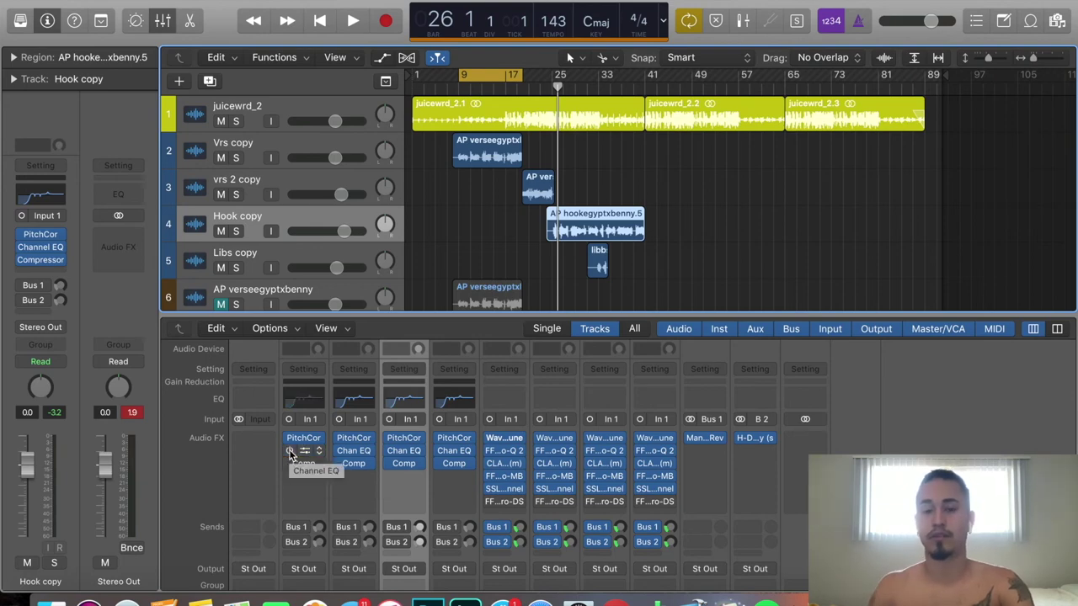
- A/B the looped bars 9–17 vocal with repeated playback, then reopen the Vrs copy Compressor
key(space)
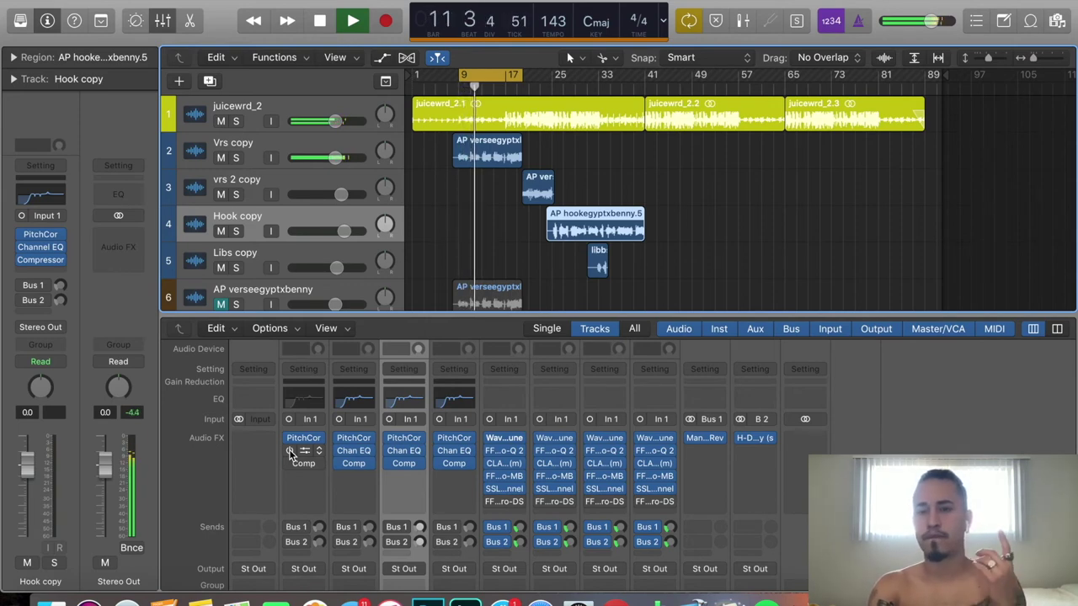
key(space)
key(space)
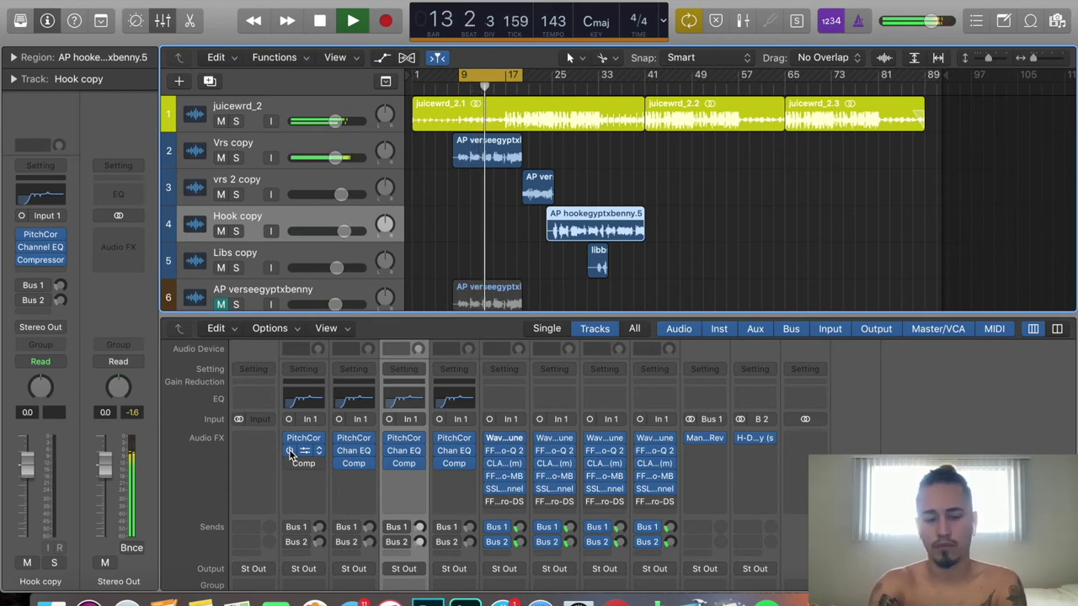
key(space)
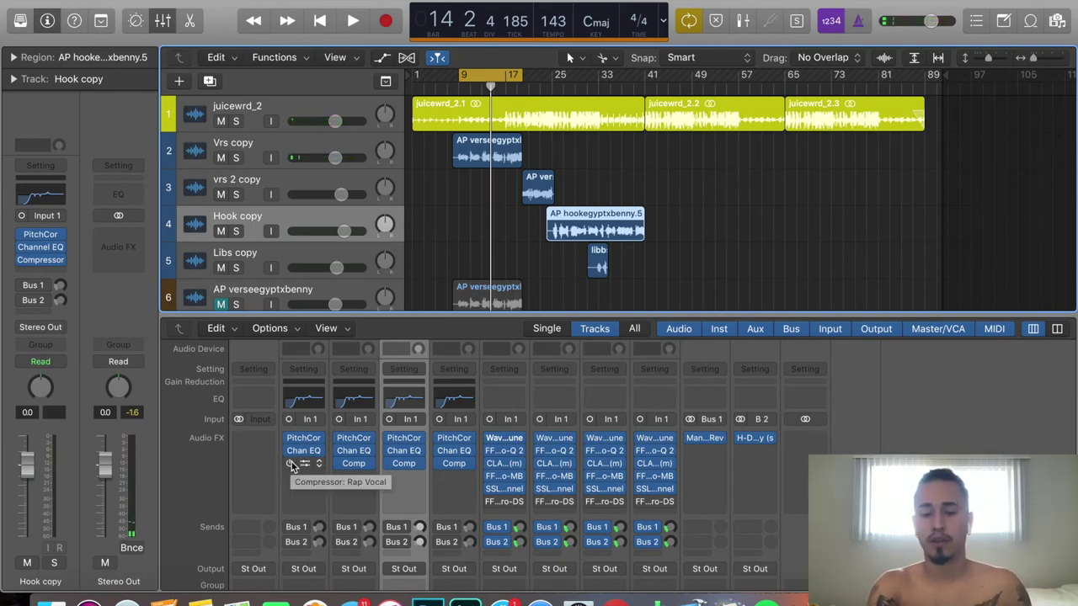
key(space)
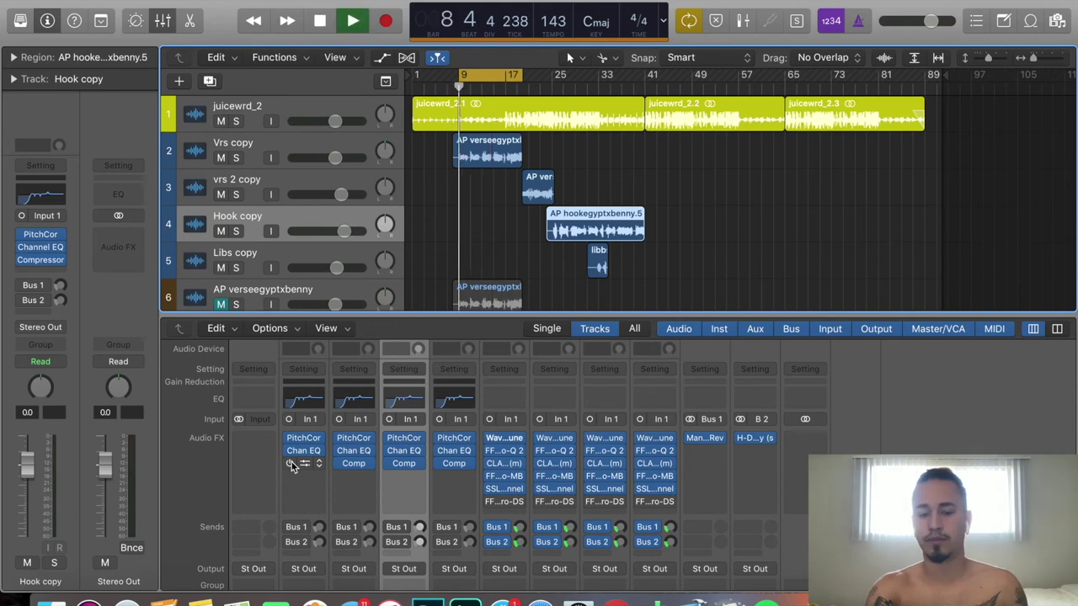
key(space)
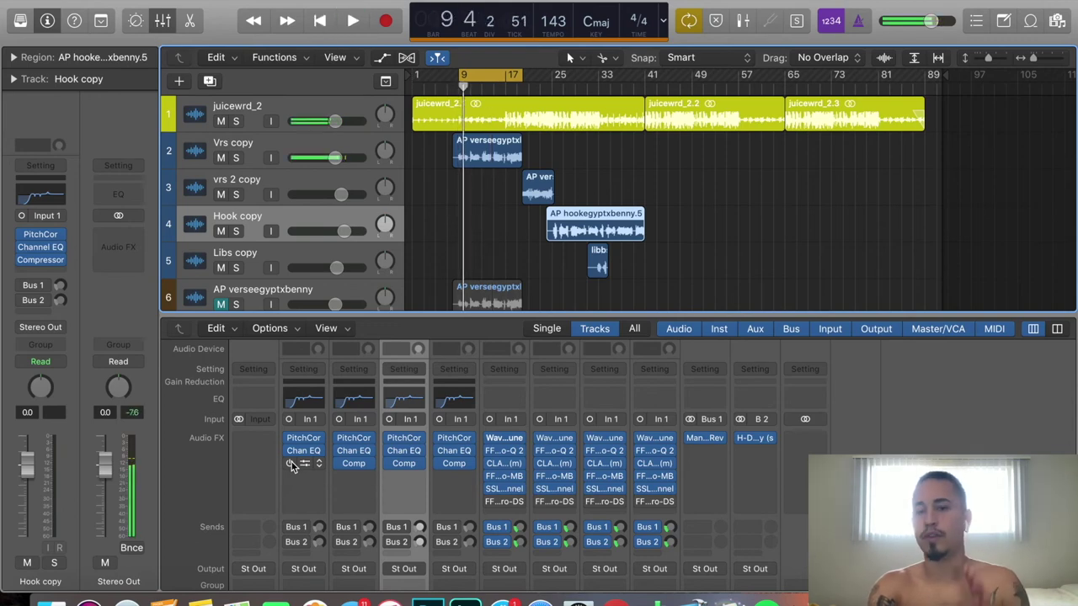
key(space)
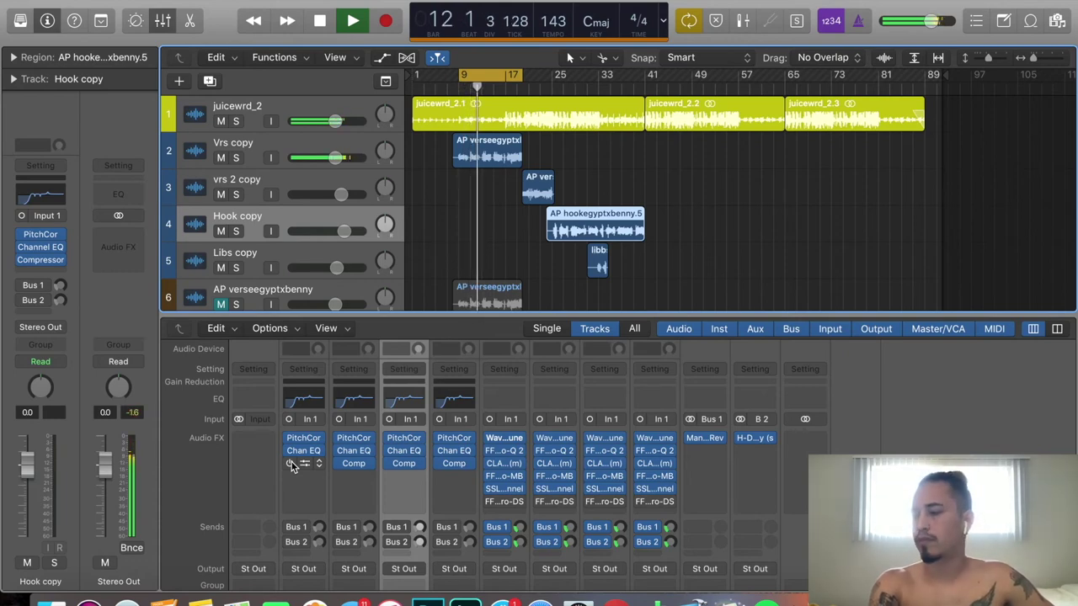
key(space)
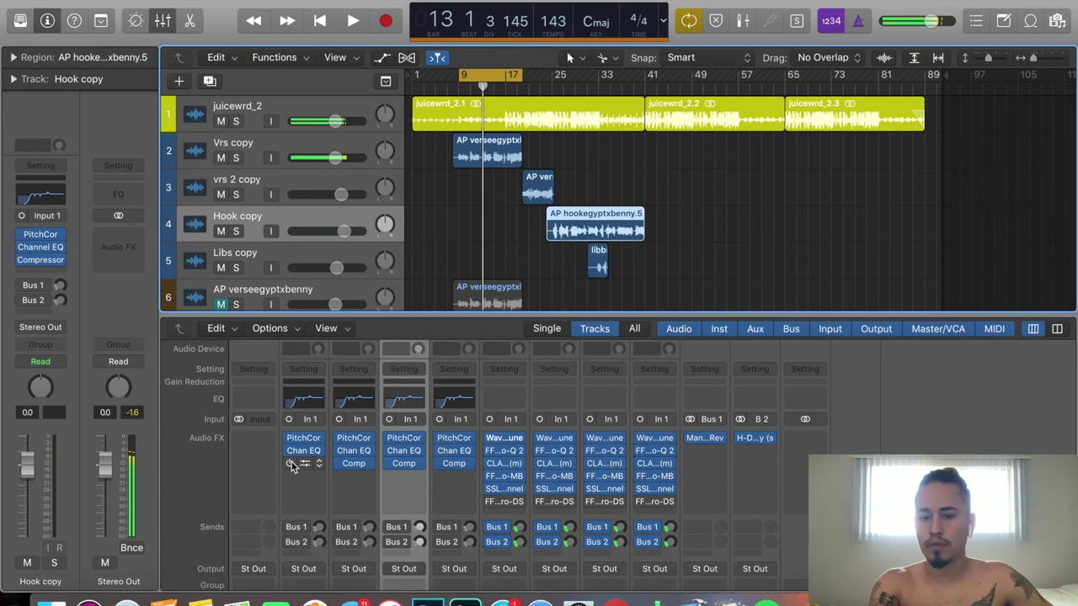
key(space)
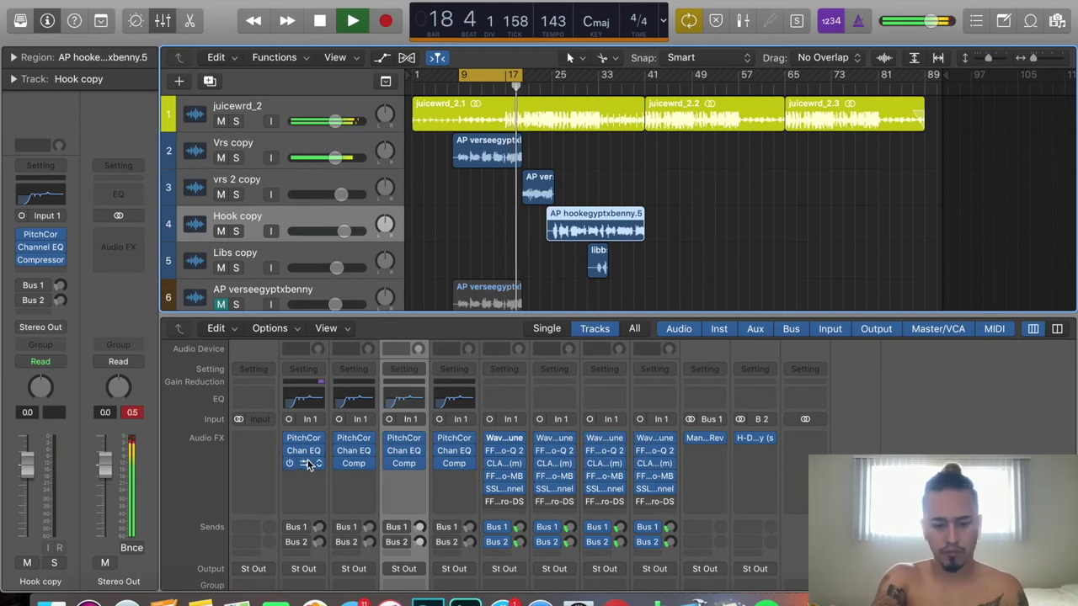
click(308, 464)
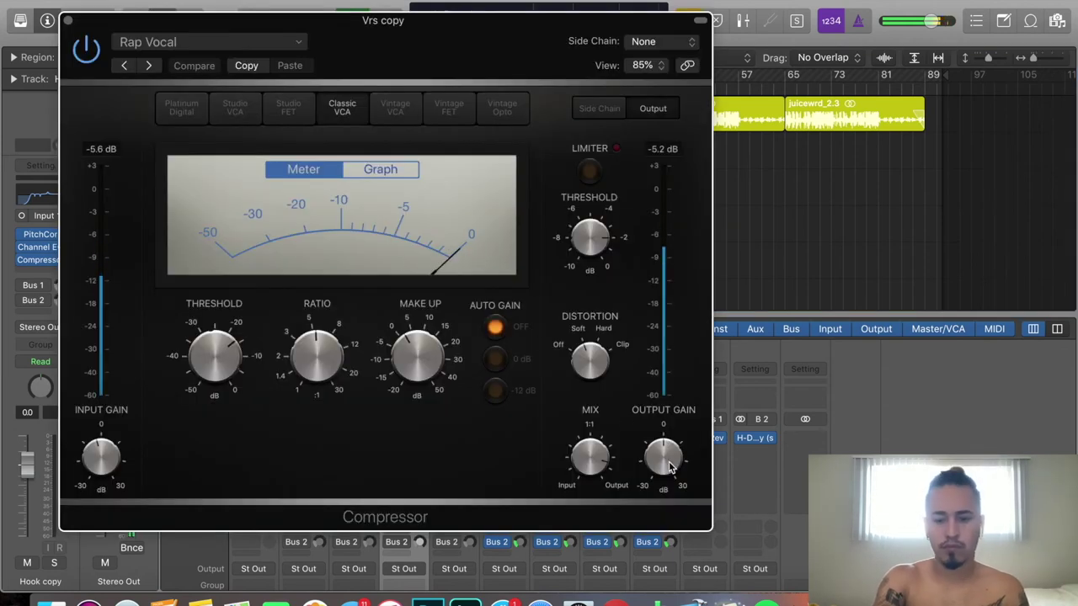
- Turn the Vrs copy compressor's Output Gain down to -2.0 dB and close its window
drag(669, 468, 671, 476)
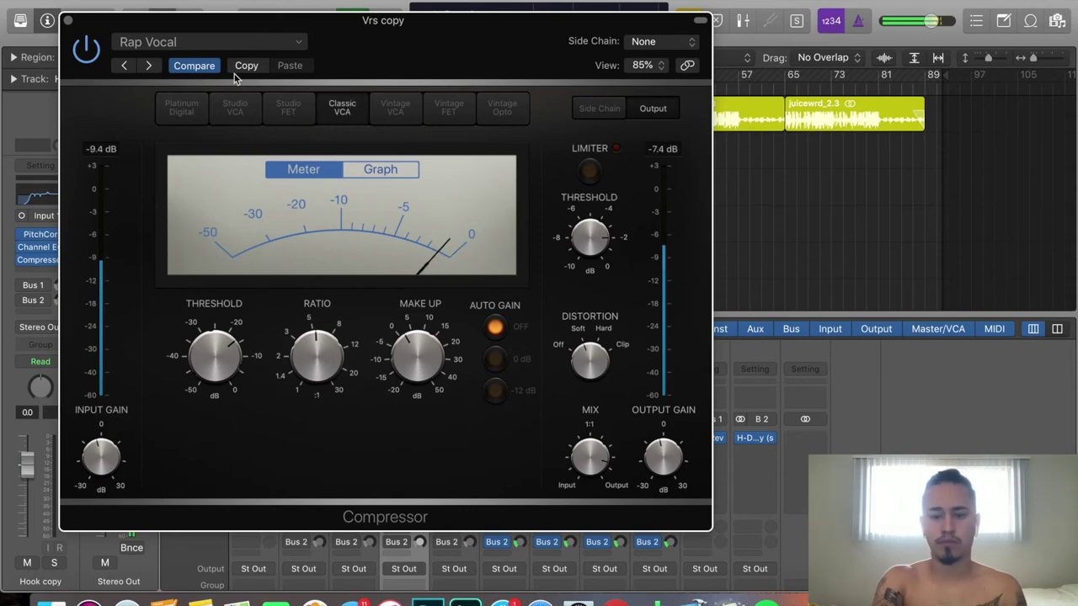
click(69, 20)
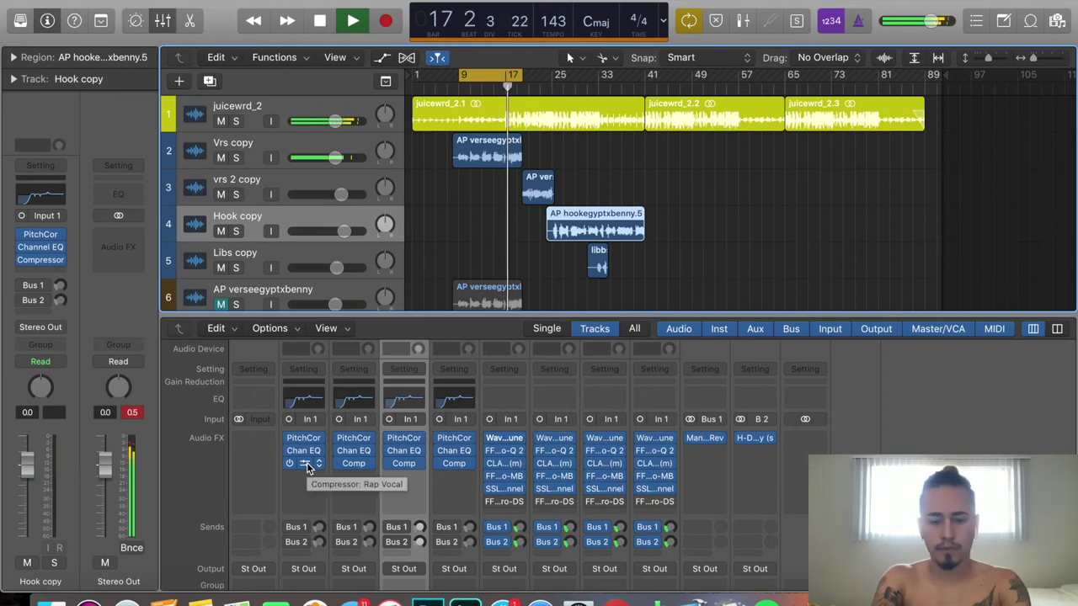
click(404, 465)
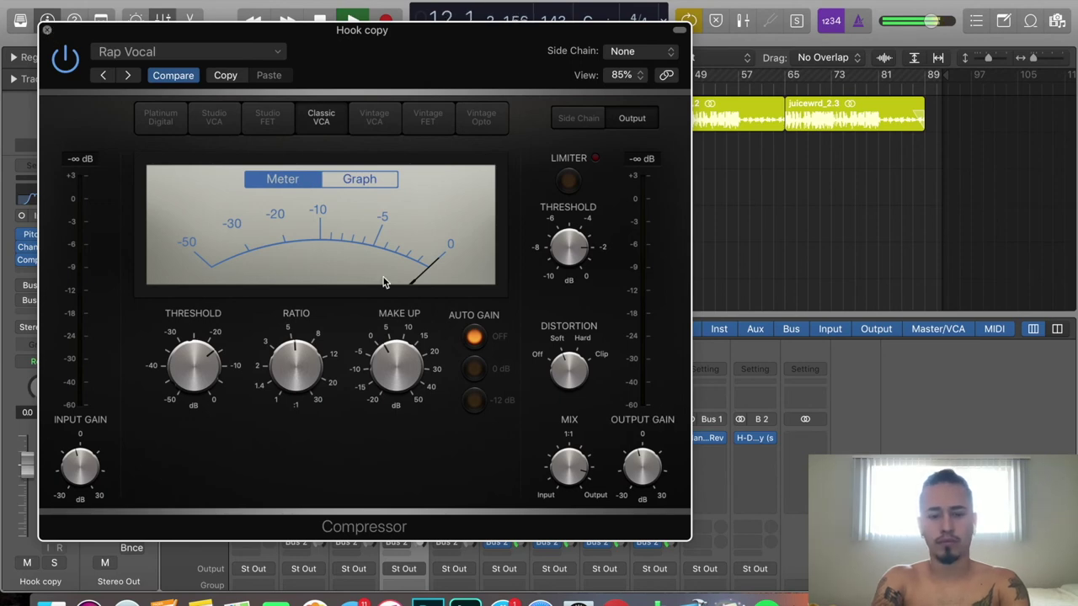
key(super+w)
key(space)
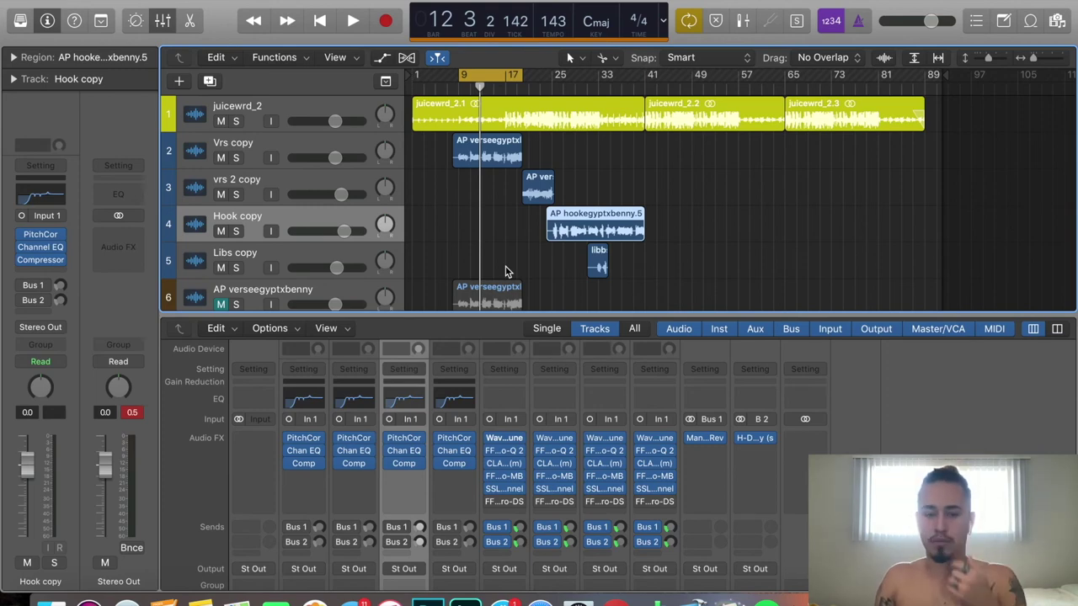
scroll(485, 490, down, 5)
scroll(379, 472, up, 5)
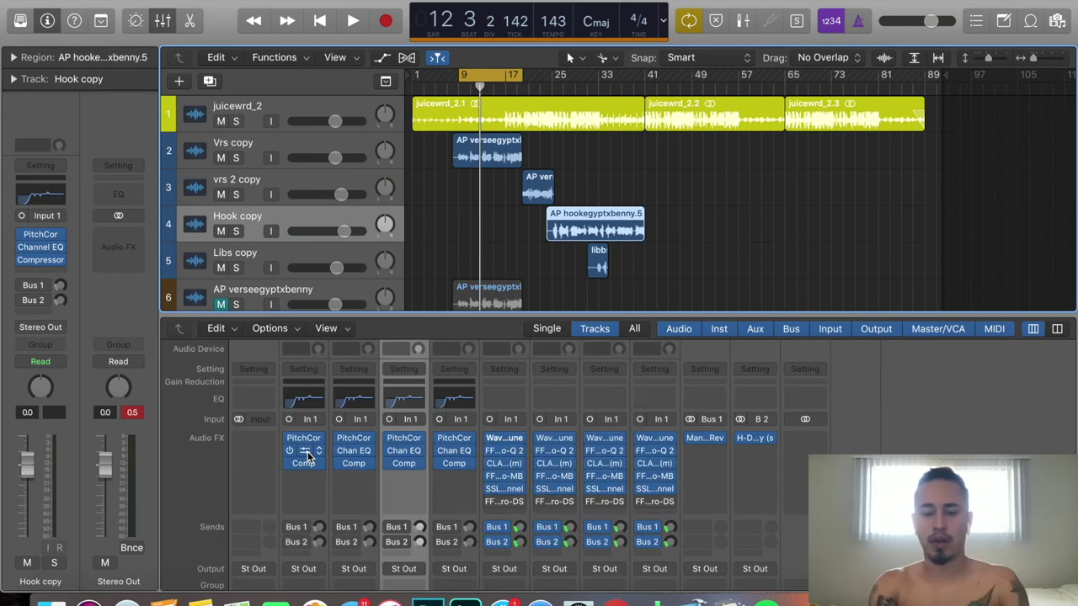
- Insert a mono Channel EQ after the Compressor on the Vrs copy strip
click(303, 477)
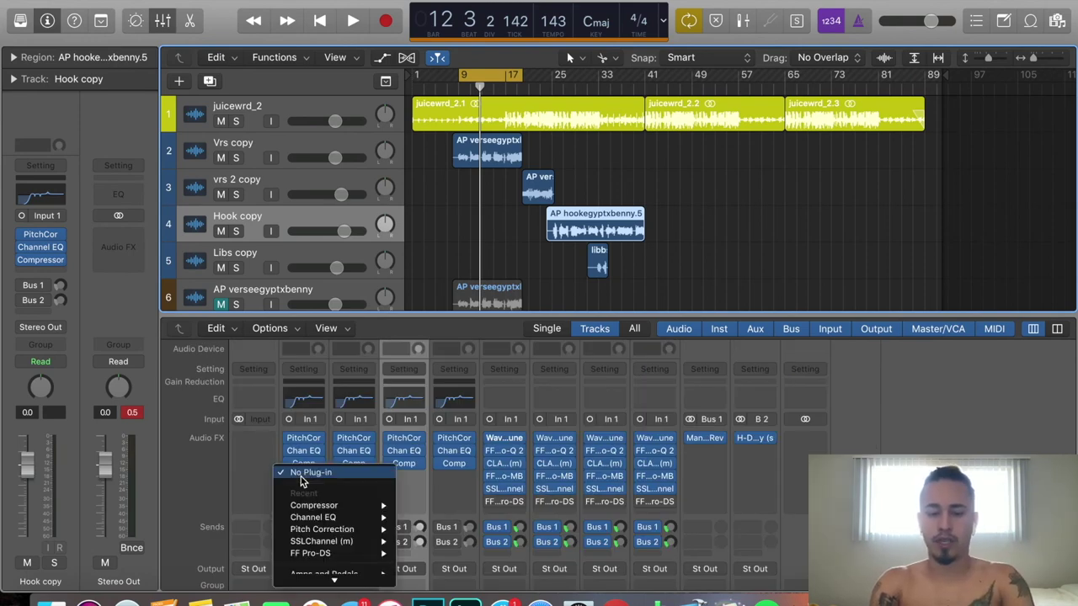
mouse_move(333, 521)
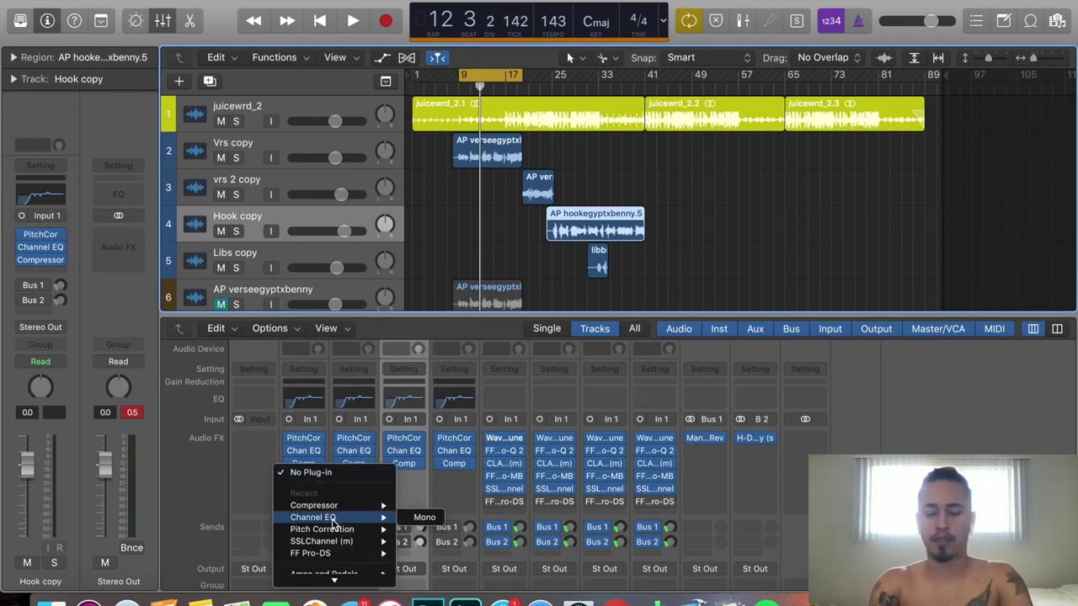
click(424, 517)
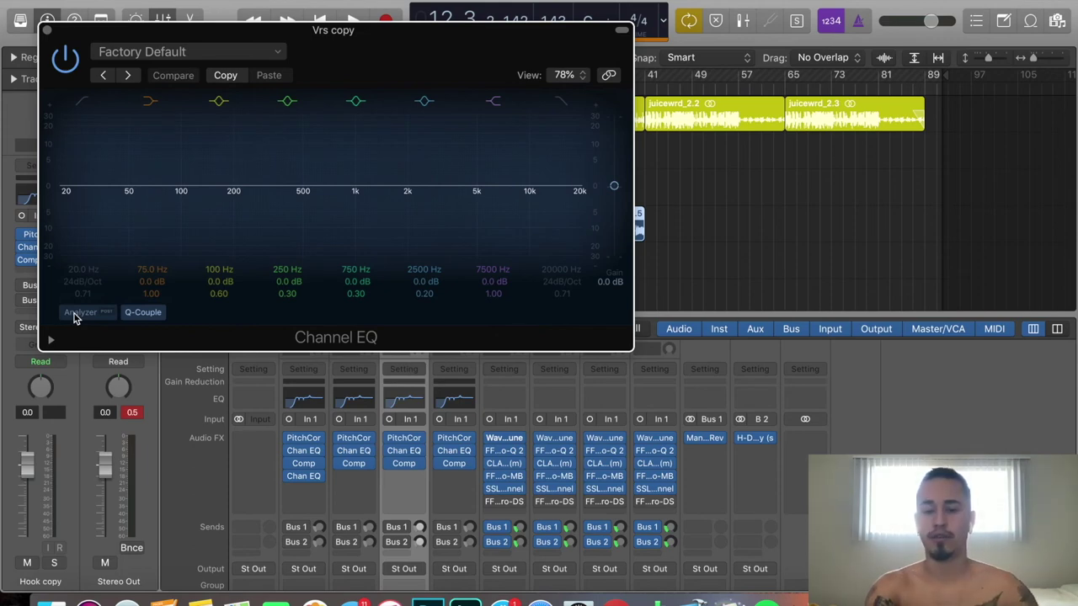
- Enable the EQ Analyzer and play the vocal loop to display its spectrum
key(space)
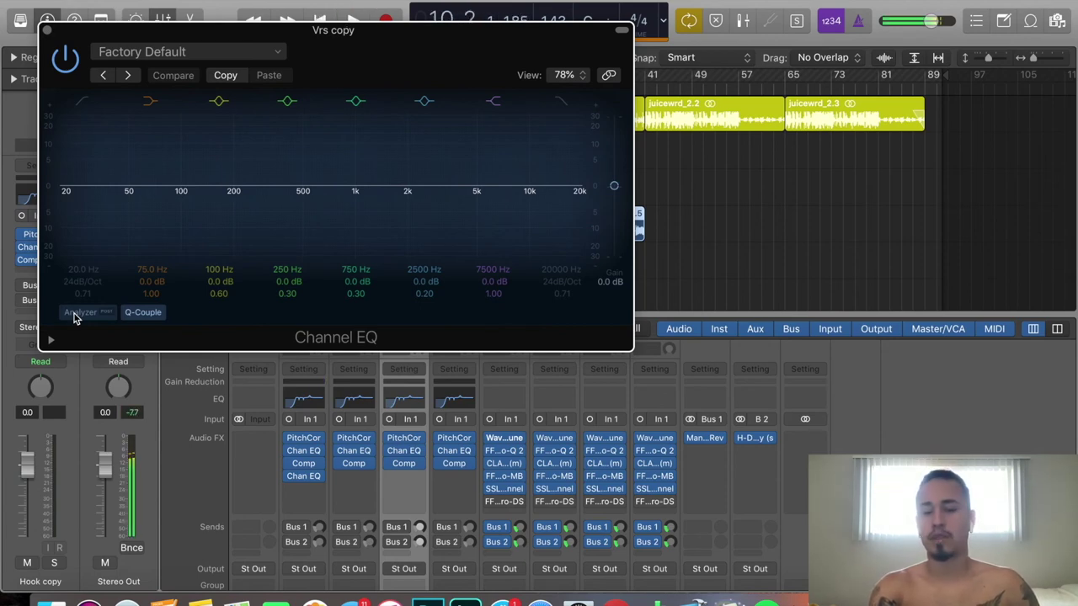
click(75, 313)
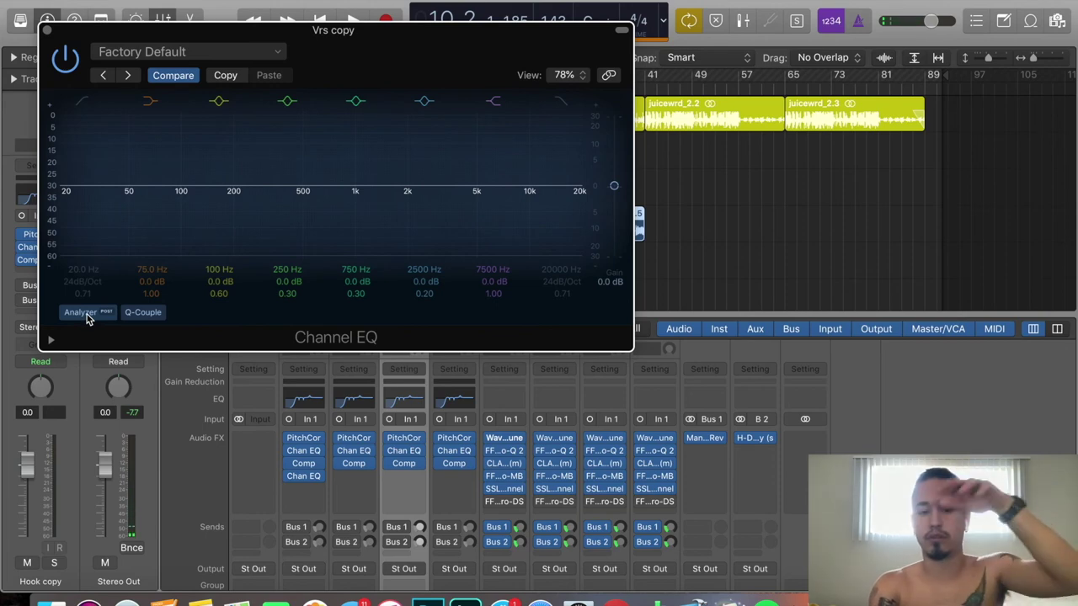
key(space)
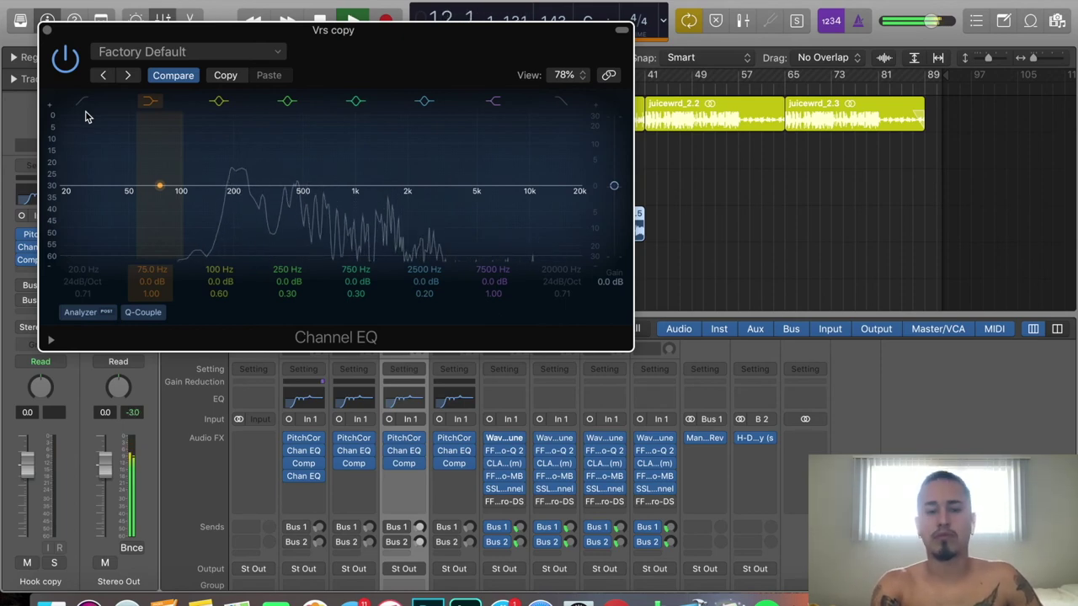
key(space)
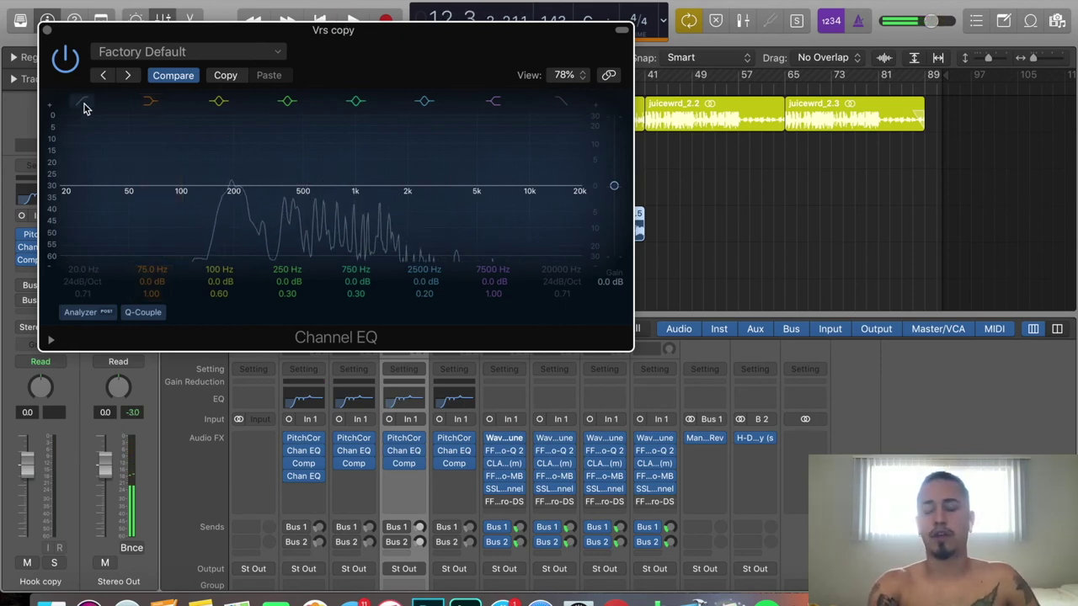
- Enable a 76 Hz Low Cut at 36dB/Oct and a High Cut near 19400 Hz
click(84, 104)
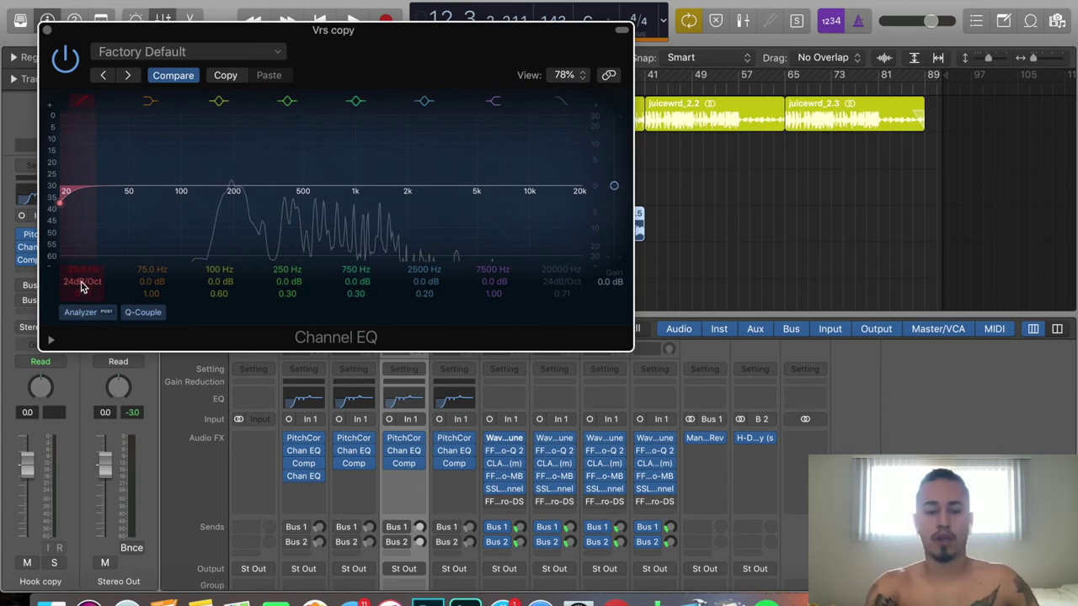
drag(80, 271, 80, 231)
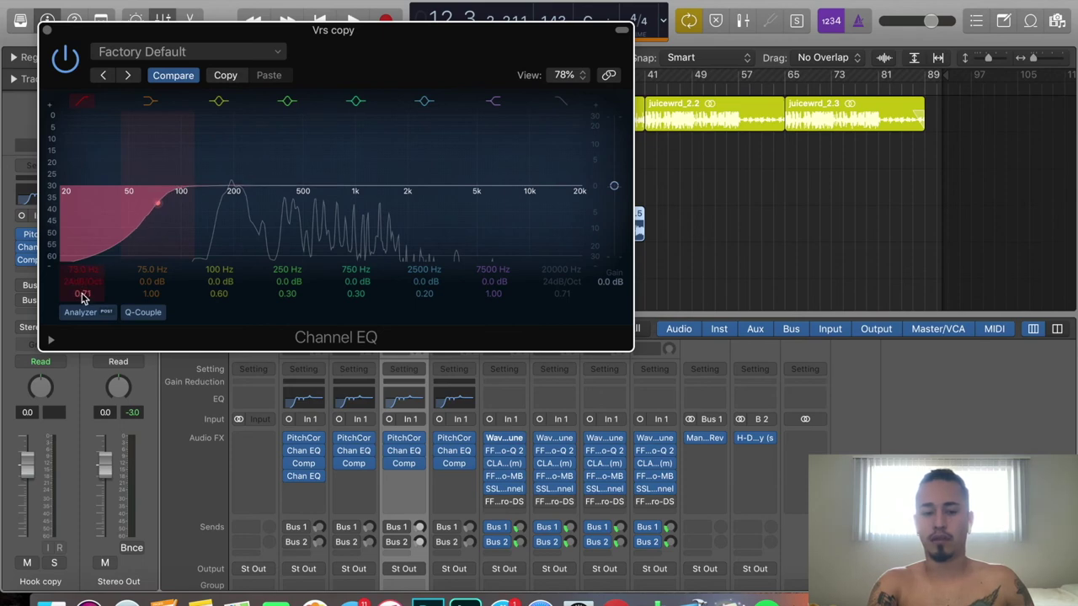
drag(82, 281, 82, 253)
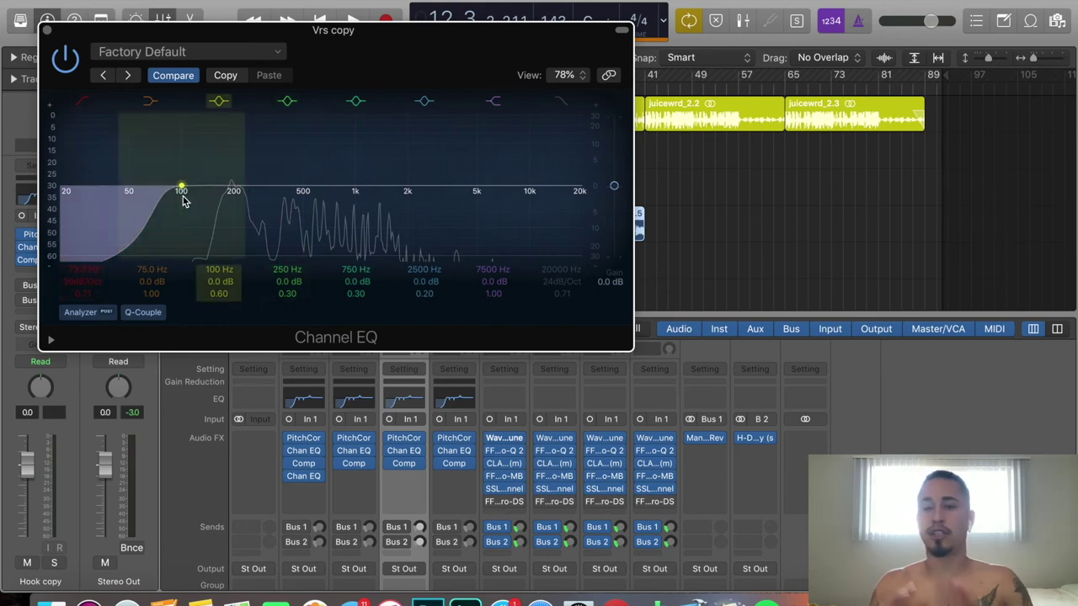
drag(148, 212, 134, 189)
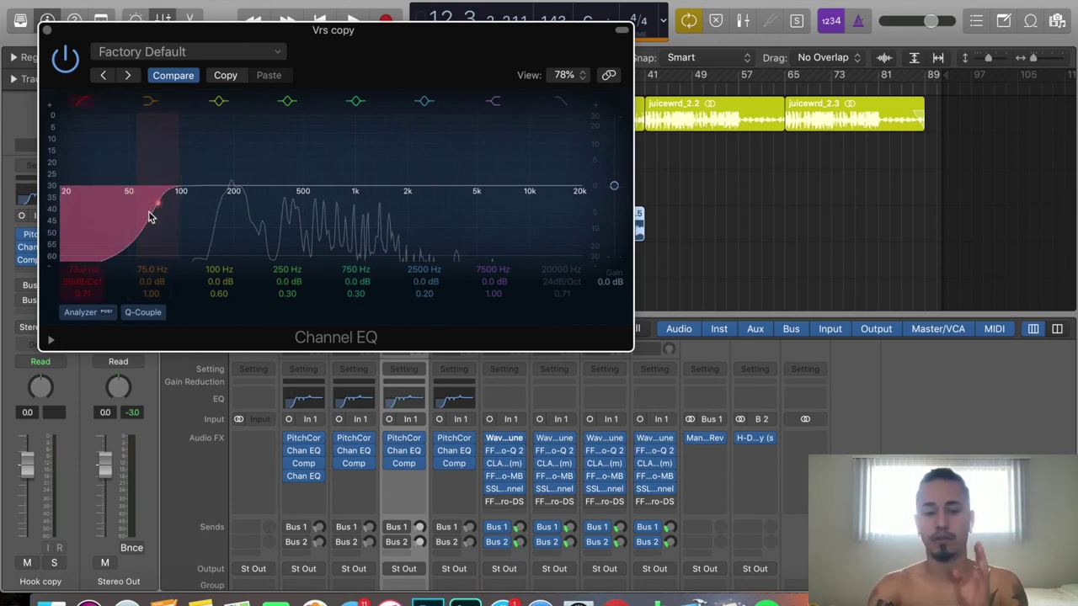
key(space)
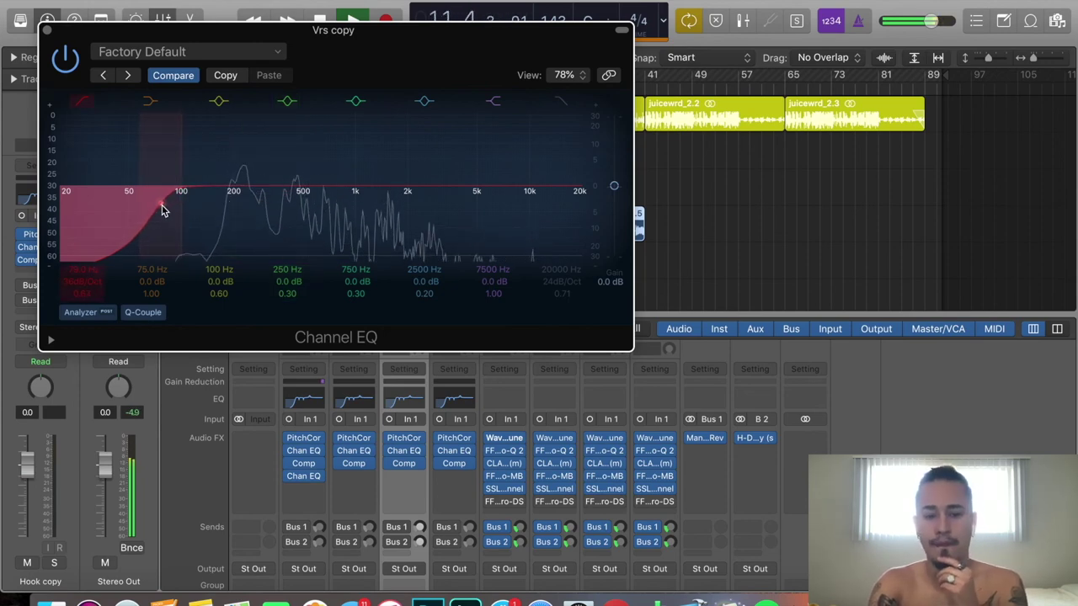
click(562, 103)
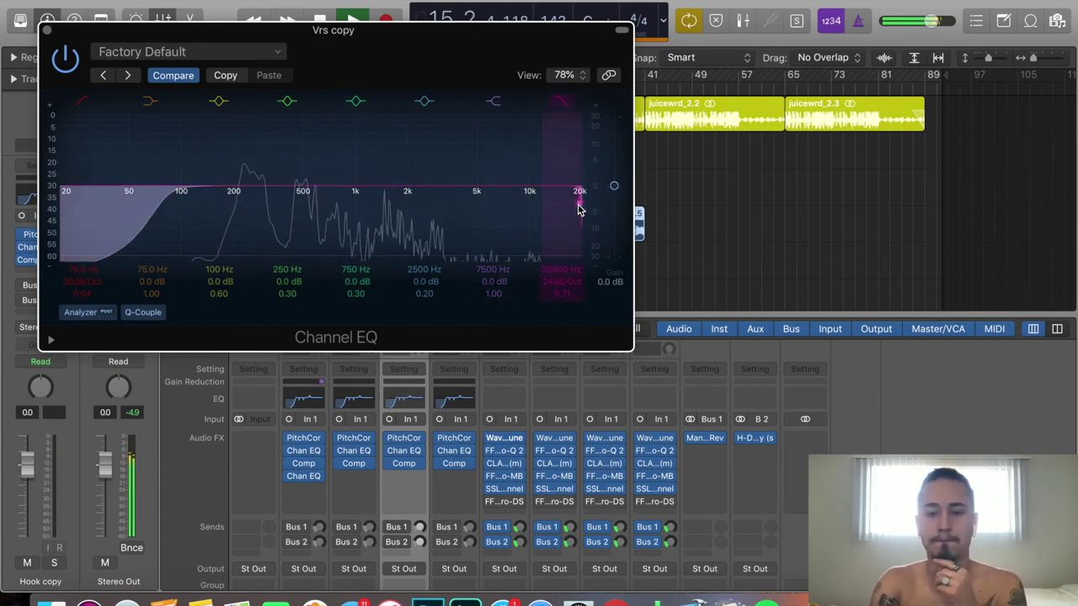
click(568, 105)
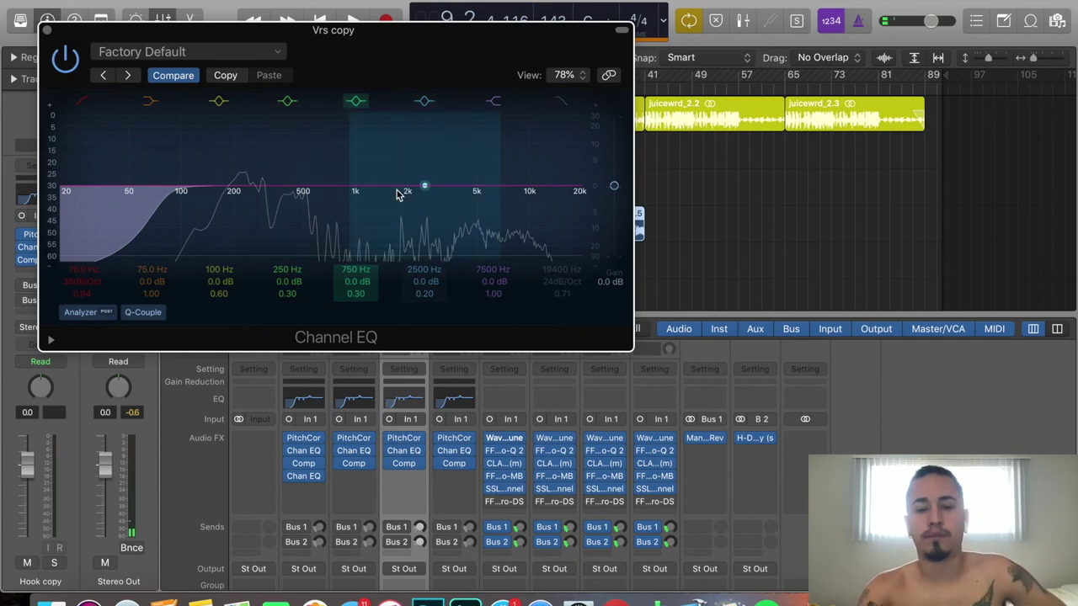
- Boost 900 Hz by +2.0 dB at Q 1.80 and add a +2.0 dB high shelf near 4050 Hz
drag(424, 186, 381, 186)
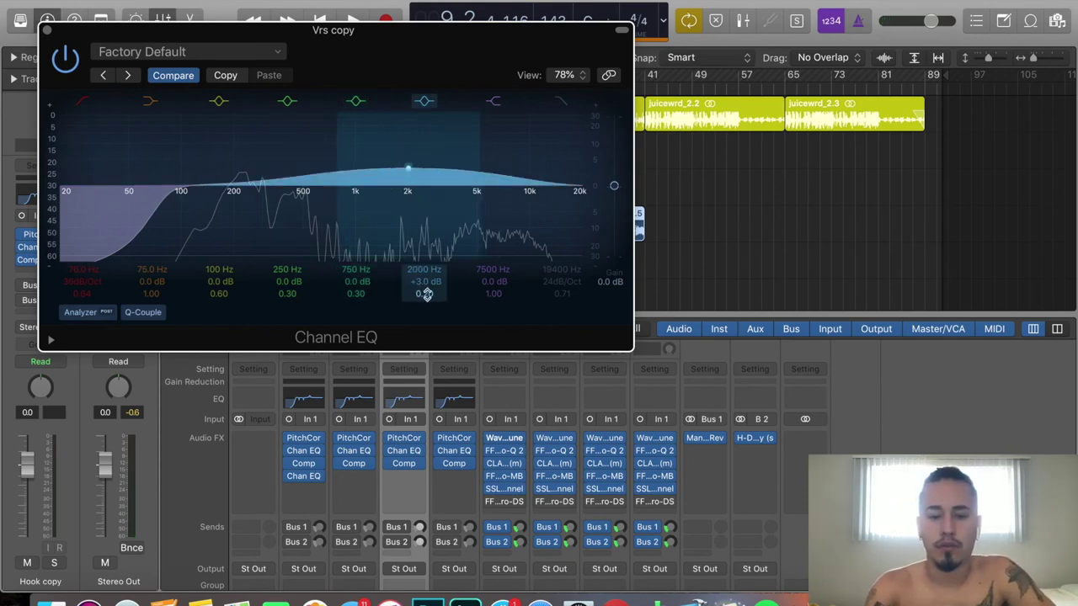
drag(427, 294, 427, 269)
drag(408, 170, 346, 149)
key(space)
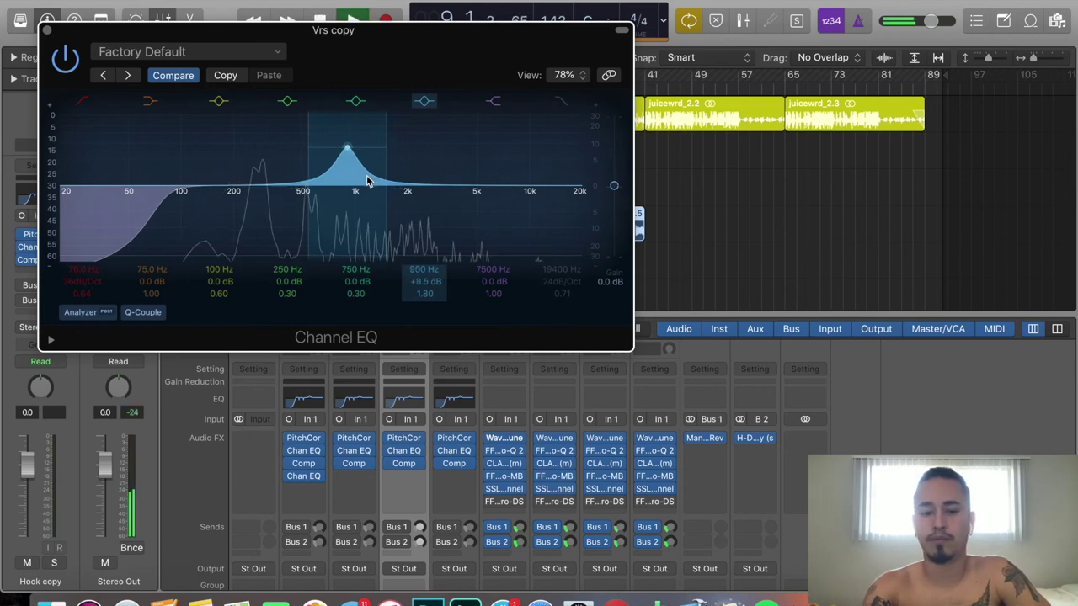
drag(424, 269, 424, 279)
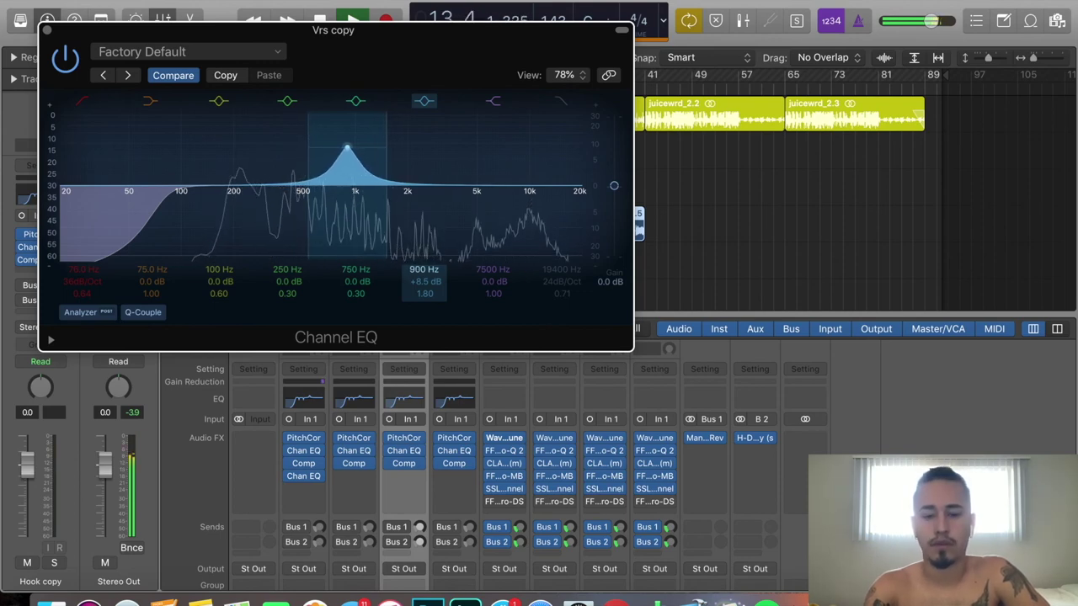
double_click(422, 283)
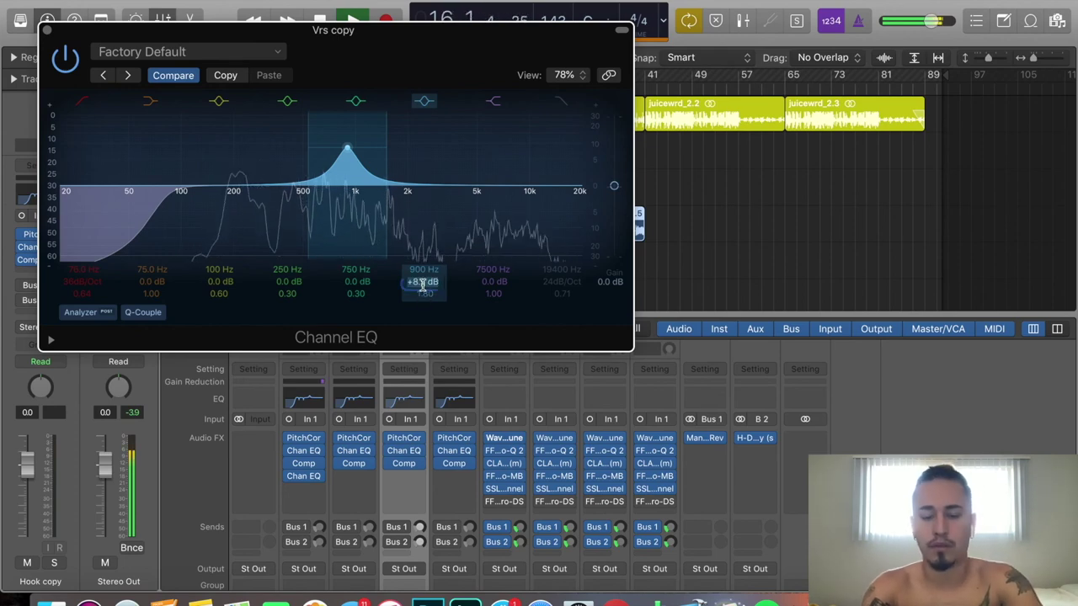
text(2)
key(Return)
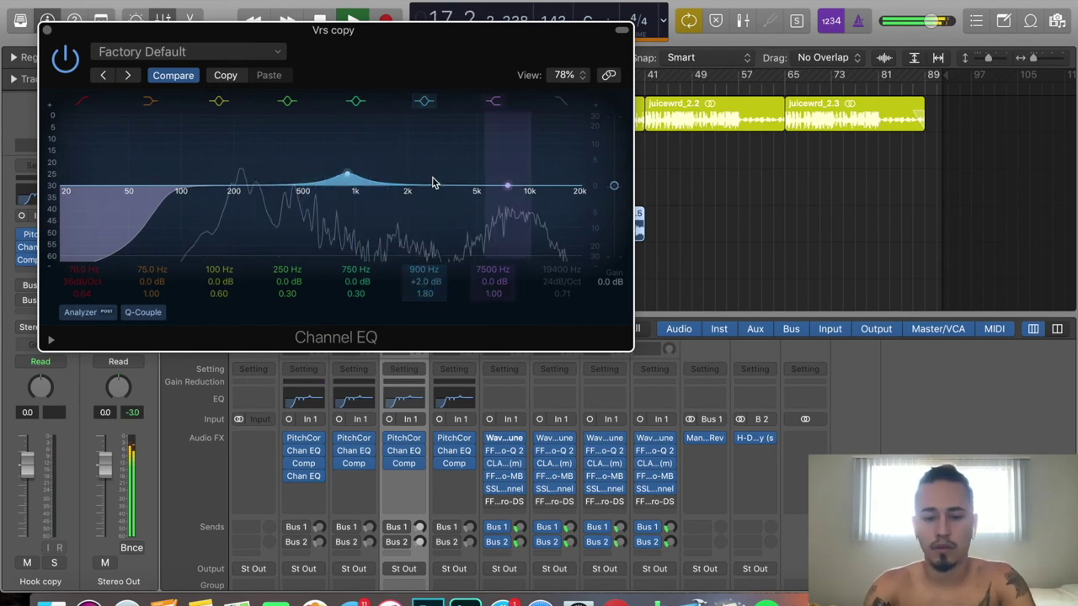
drag(494, 181, 447, 177)
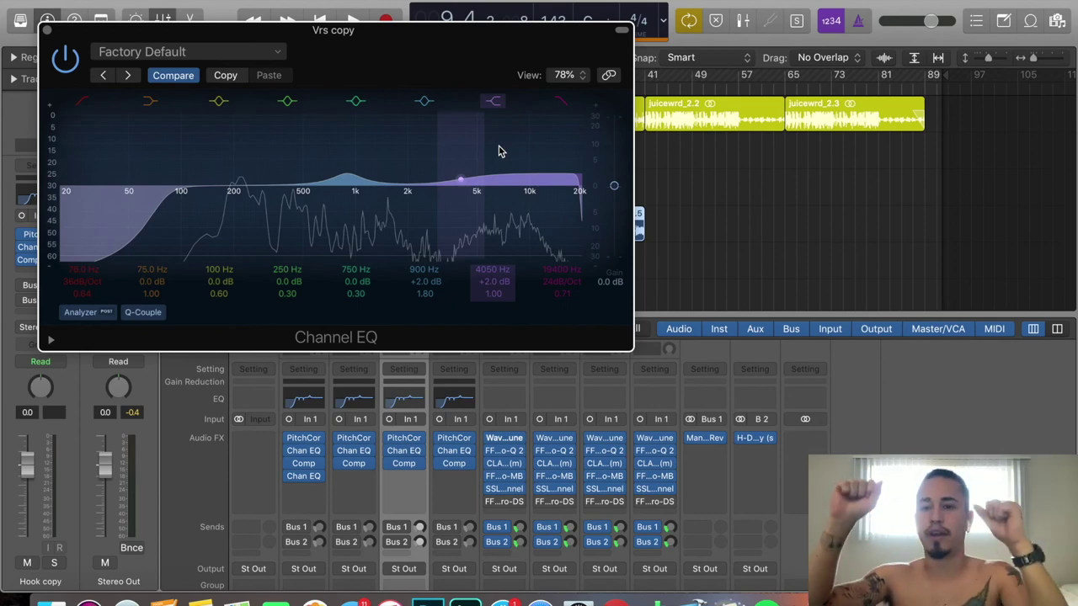
- Move the high shelf to 4750 Hz at +2.5 dB and cut 230 Hz by 4.0 dB at Q 5.60
key(space)
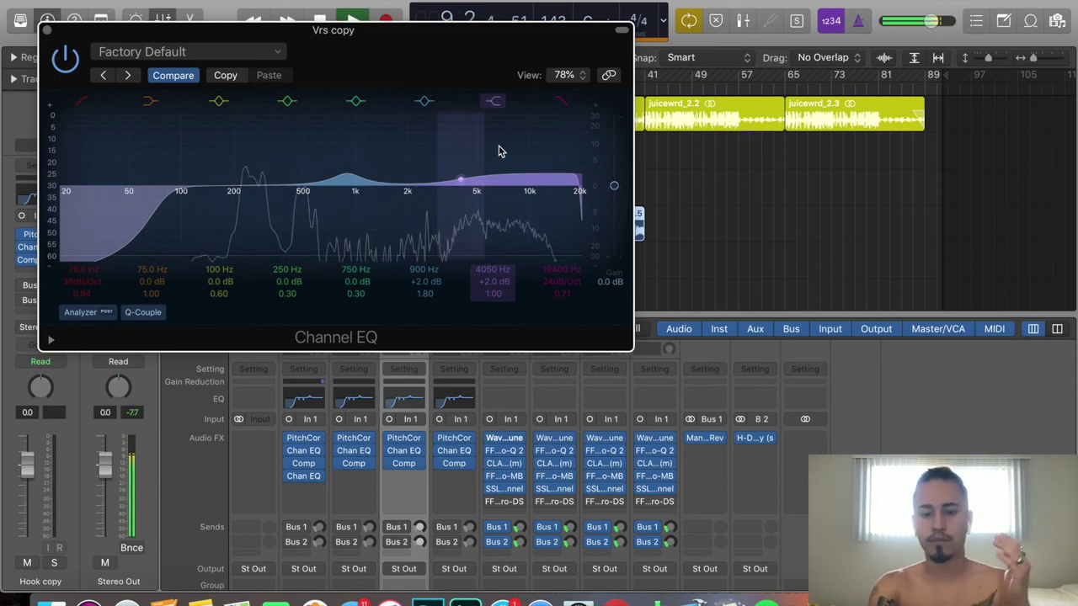
drag(468, 180, 480, 180)
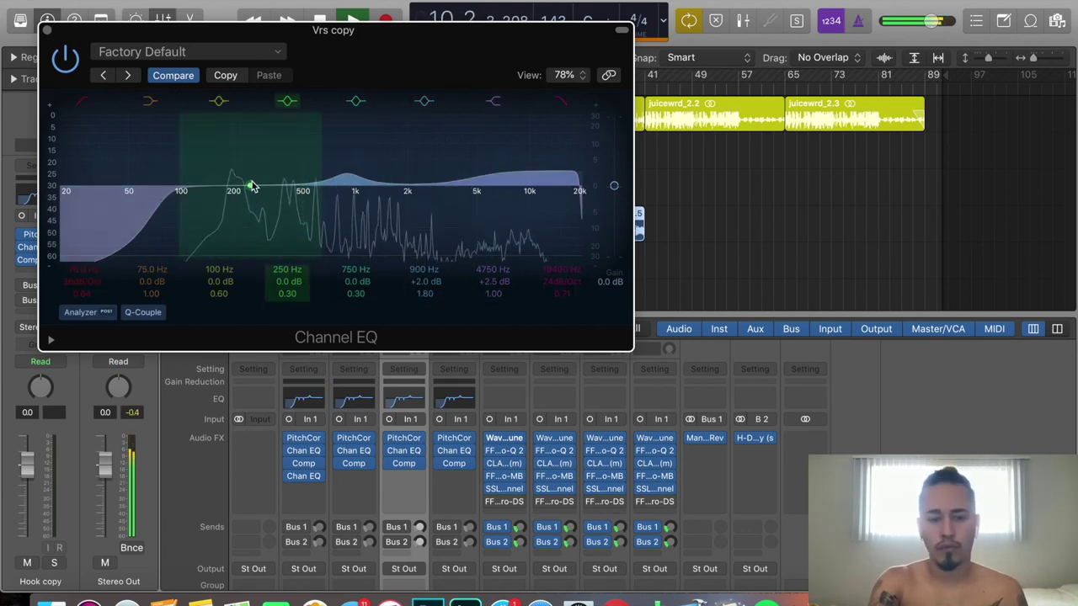
drag(250, 187, 243, 180)
drag(293, 294, 293, 257)
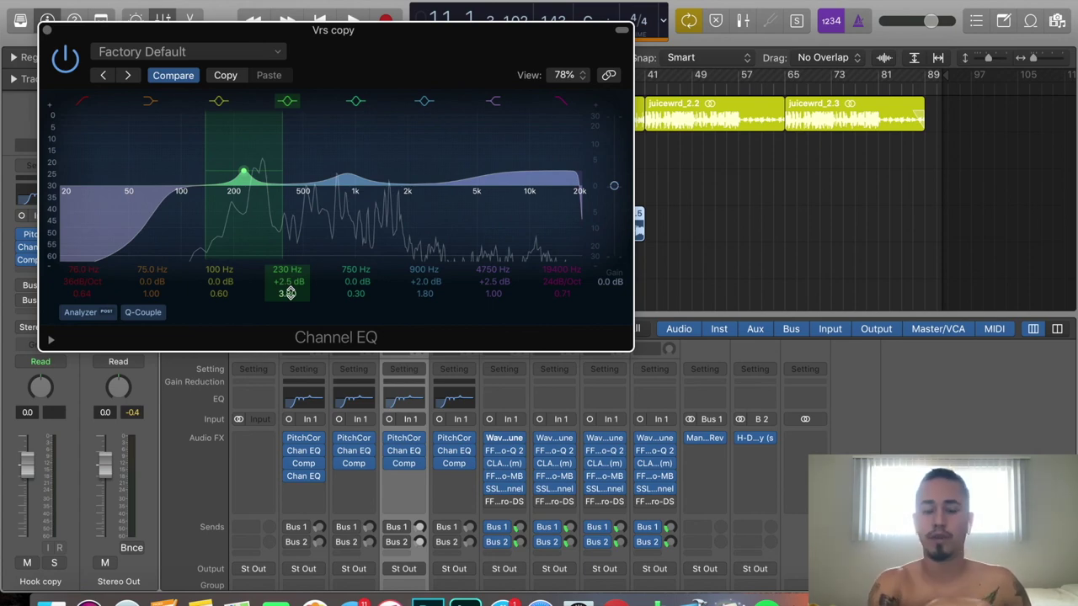
key(space)
mouse_move(241, 161)
mouse_down()
mouse_move(239, 141)
mouse_move(224, 141)
mouse_move(243, 141)
mouse_up()
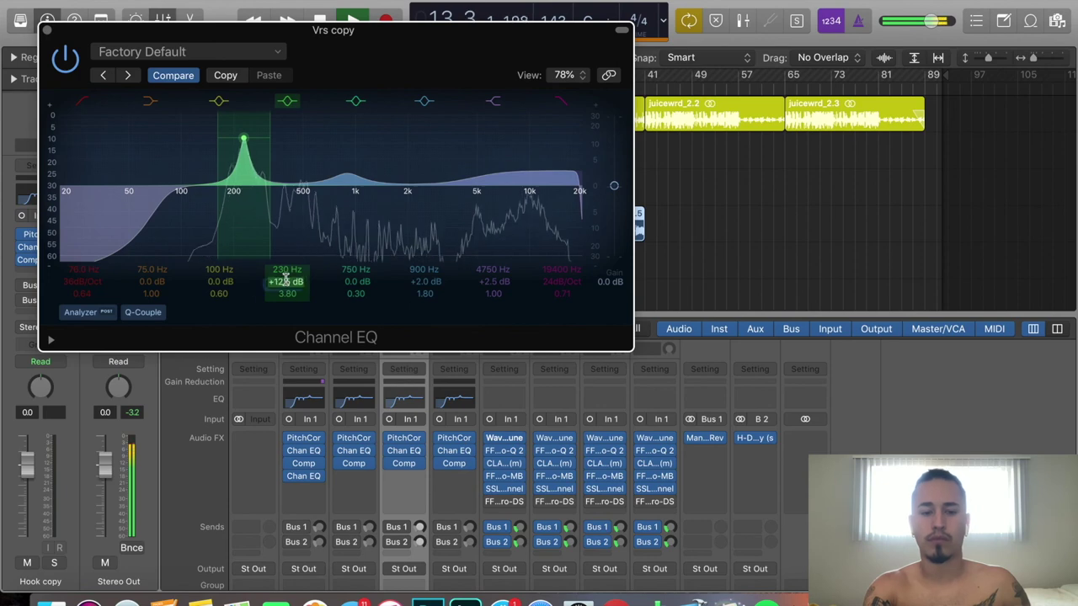
mouse_move(286, 280)
mouse_down()
mouse_move(294, 305)
mouse_move(287, 283)
mouse_up()
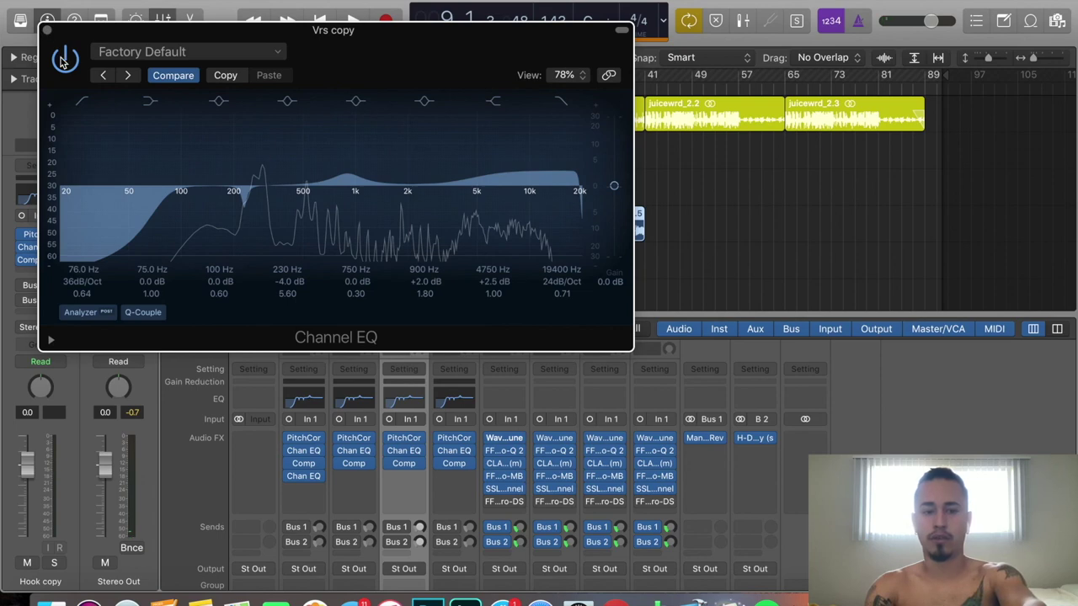
click(62, 61)
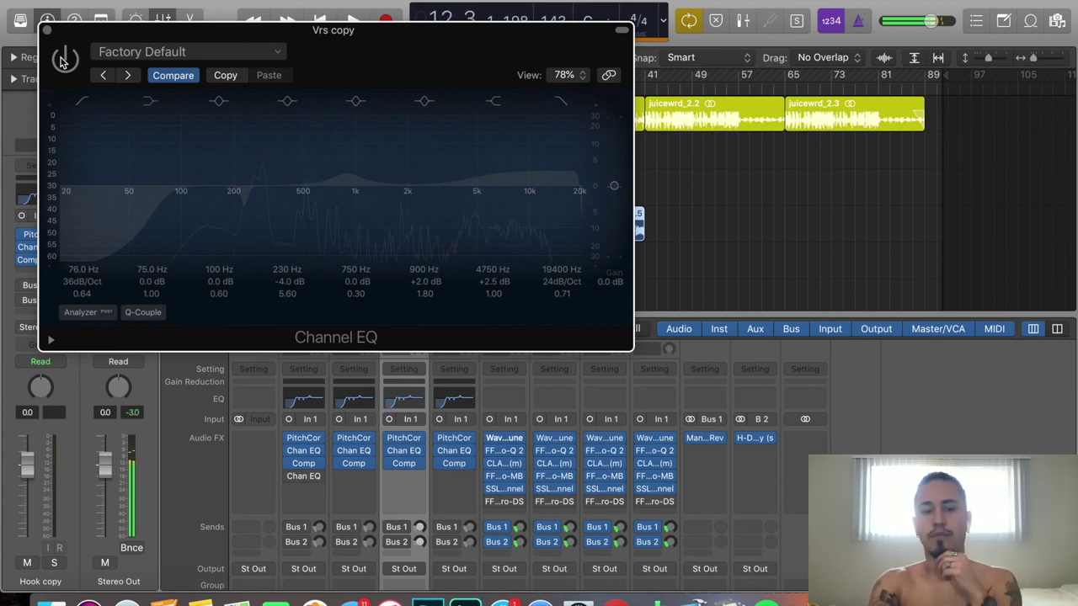
click(61, 61)
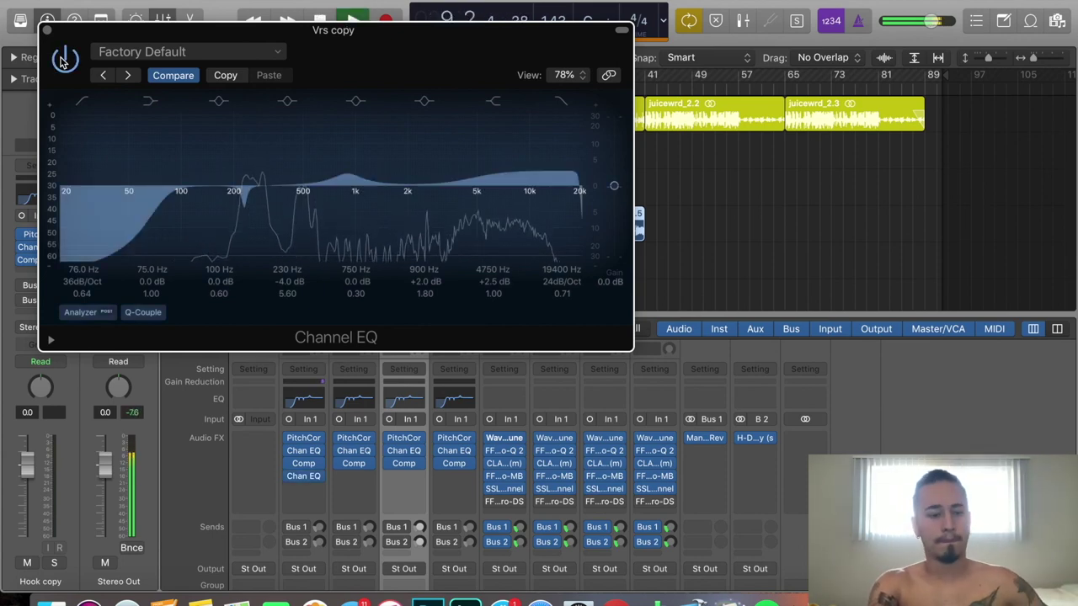
click(63, 59)
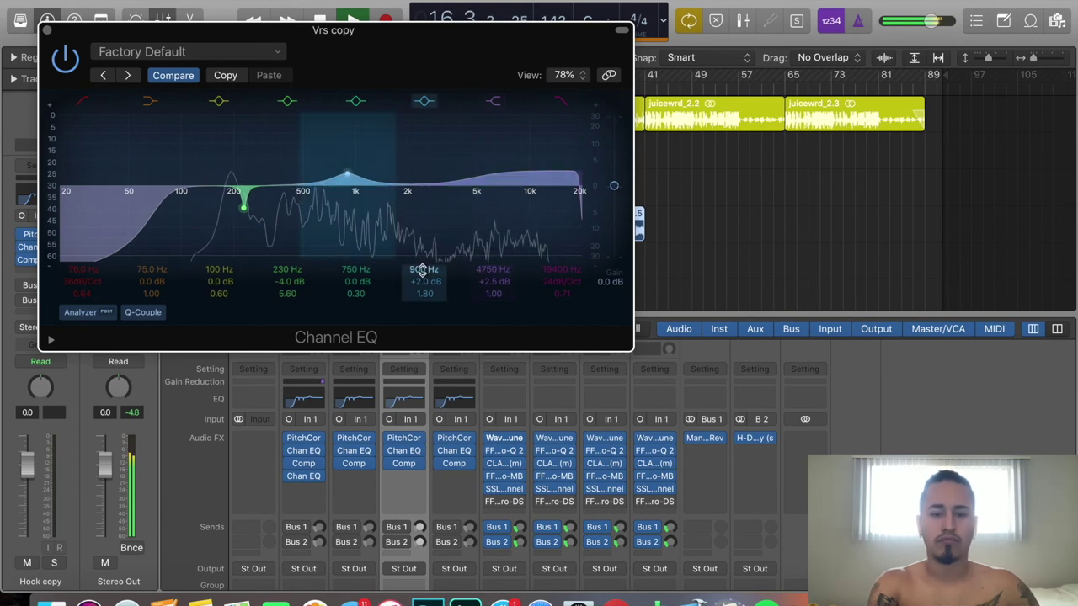
- Move the 750 Hz band to 3650 Hz with +3.5 dB gain and Q 3.10
mouse_move(359, 272)
mouse_down()
mouse_move(377, 308)
mouse_move(355, 253)
mouse_up()
drag(357, 297, 357, 275)
mouse_move(462, 152)
mouse_down()
mouse_move(446, 140)
mouse_move(450, 155)
mouse_move(464, 144)
mouse_move(448, 153)
mouse_move(450, 169)
mouse_up()
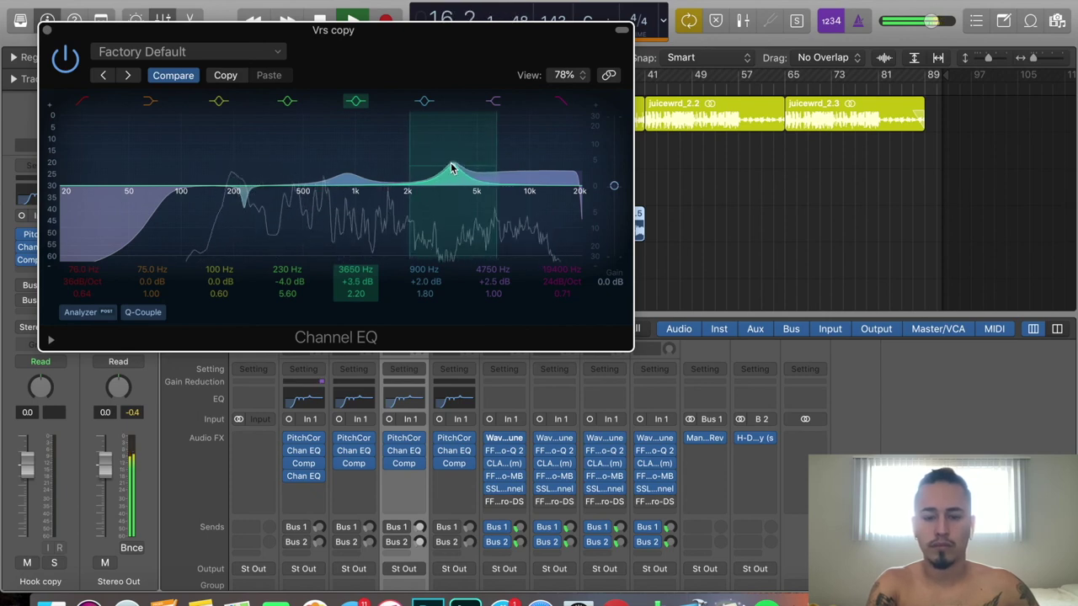
drag(357, 293, 357, 278)
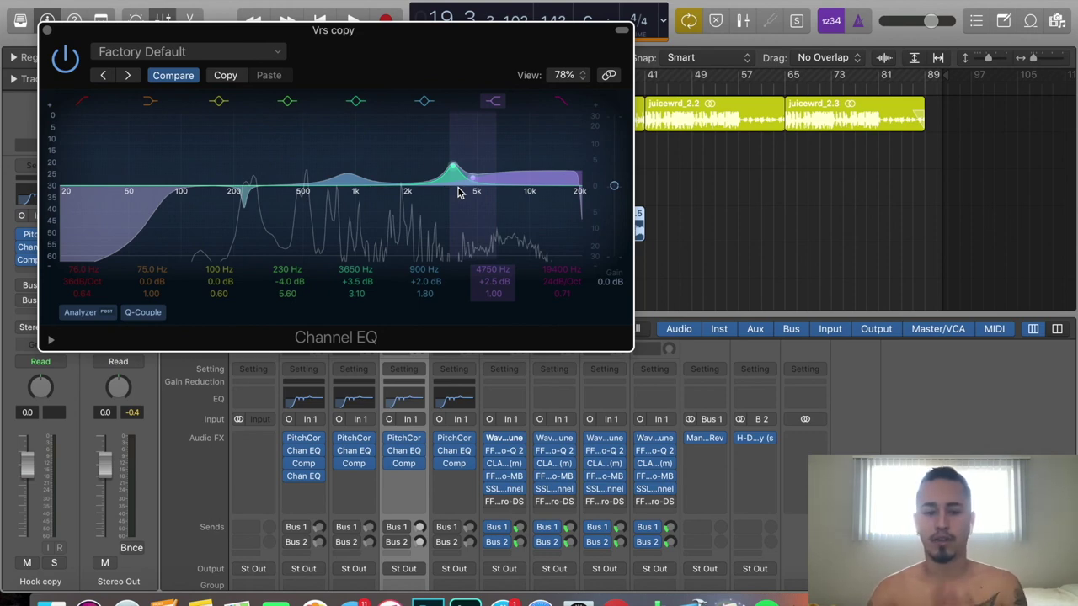
- Close the Channel EQ window and Option-drag the second Channel EQ onto the next vocal strip
click(46, 31)
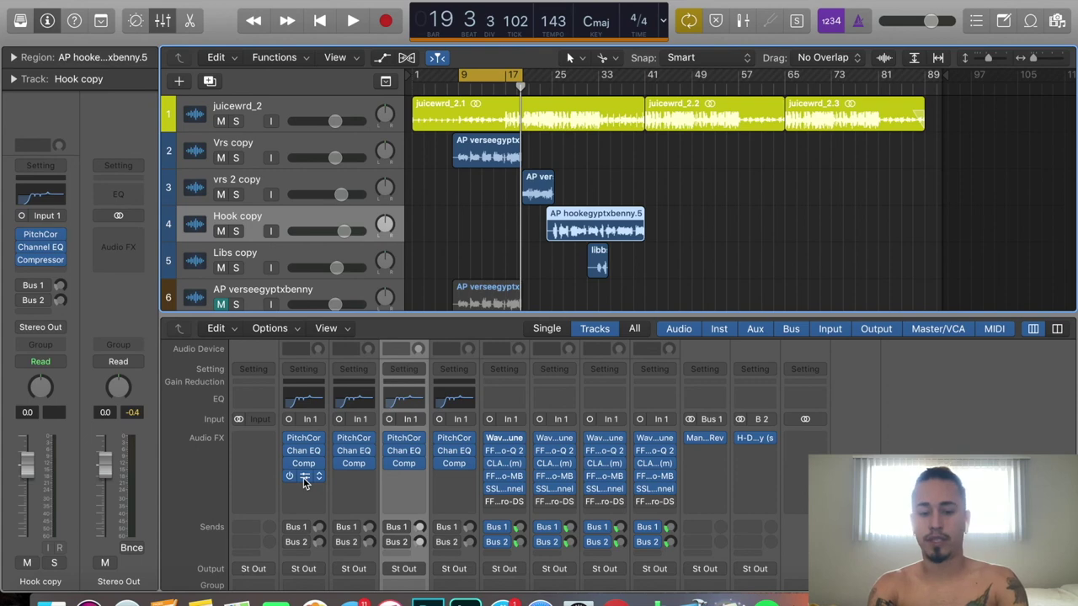
drag(305, 479, 457, 482)
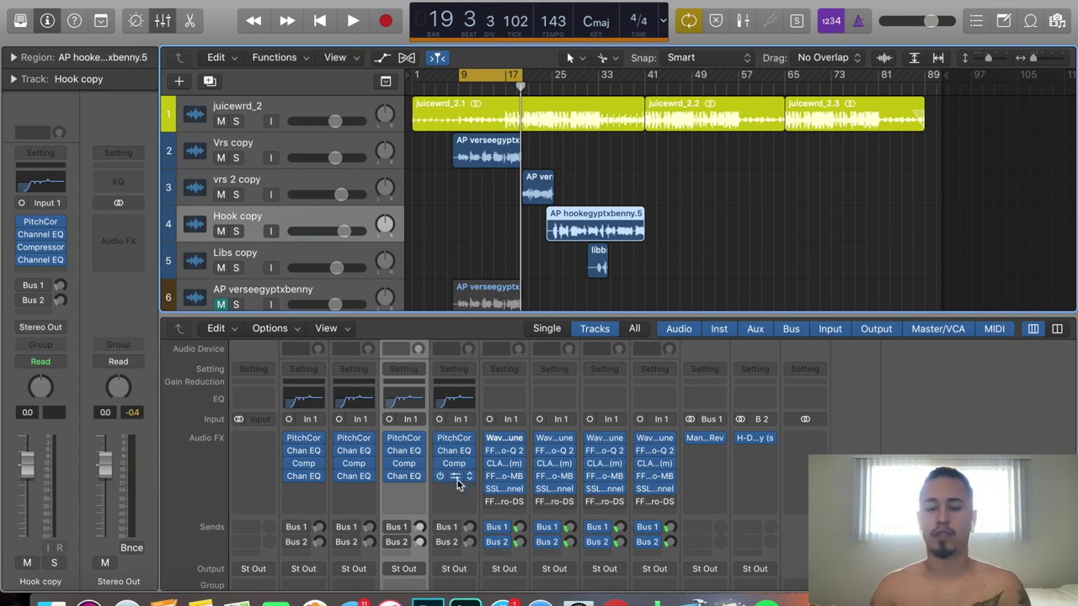